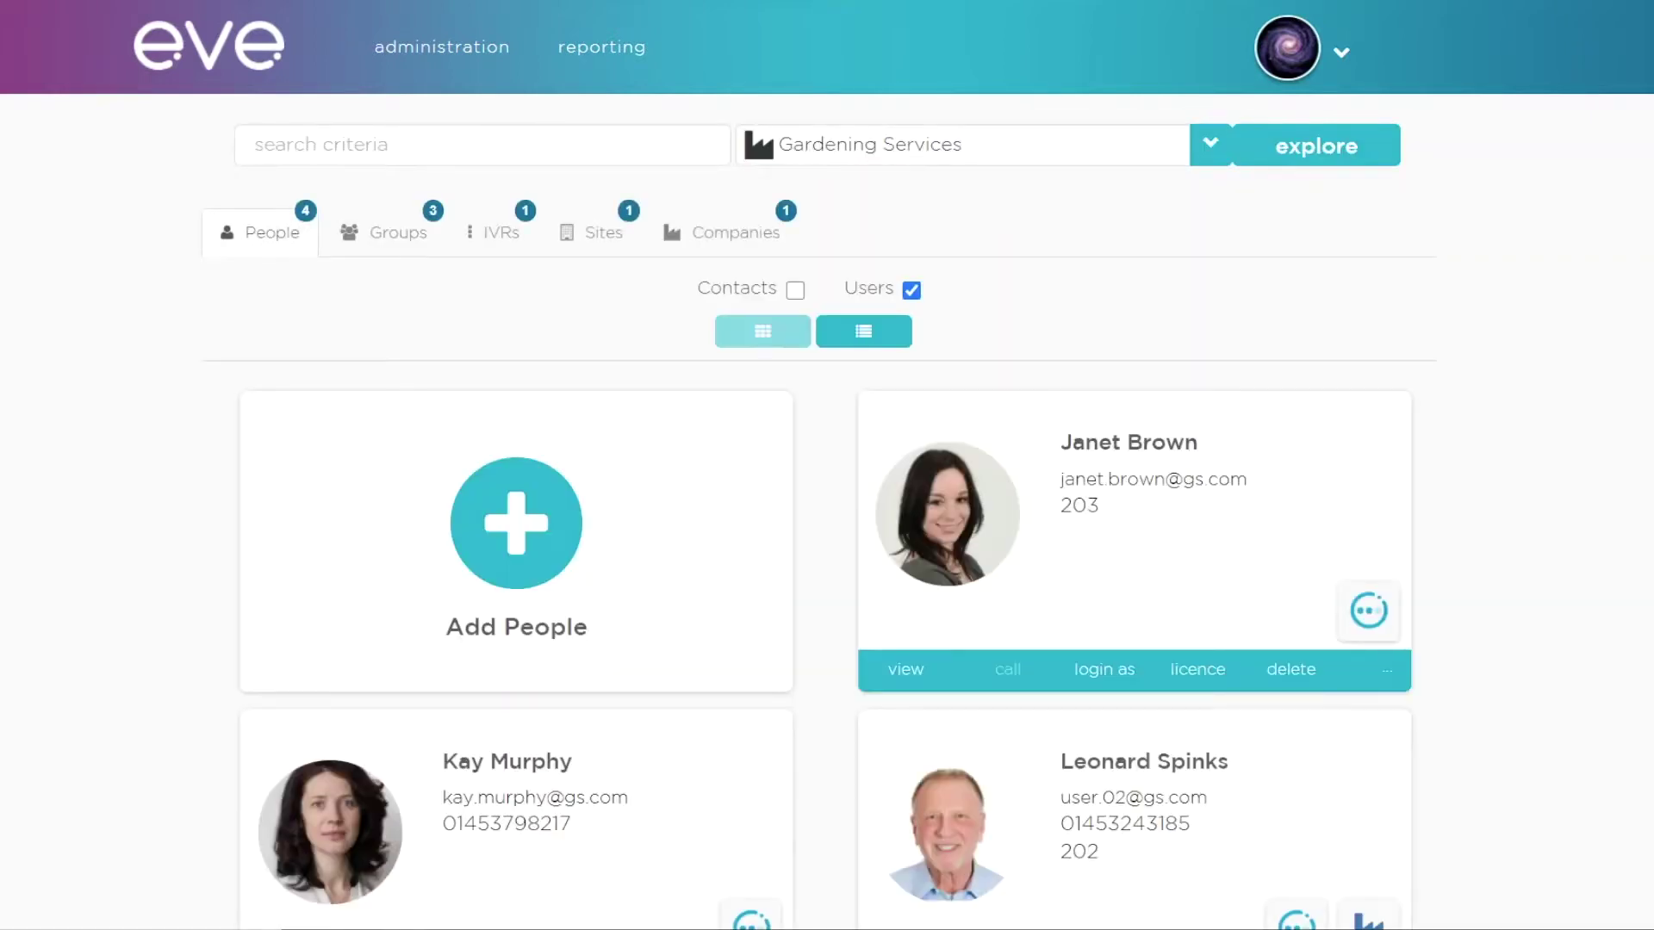
Step: Start adding a new call queue group to the Gardening Services company
{"action": "left_click", "coordinate": [386, 232]}
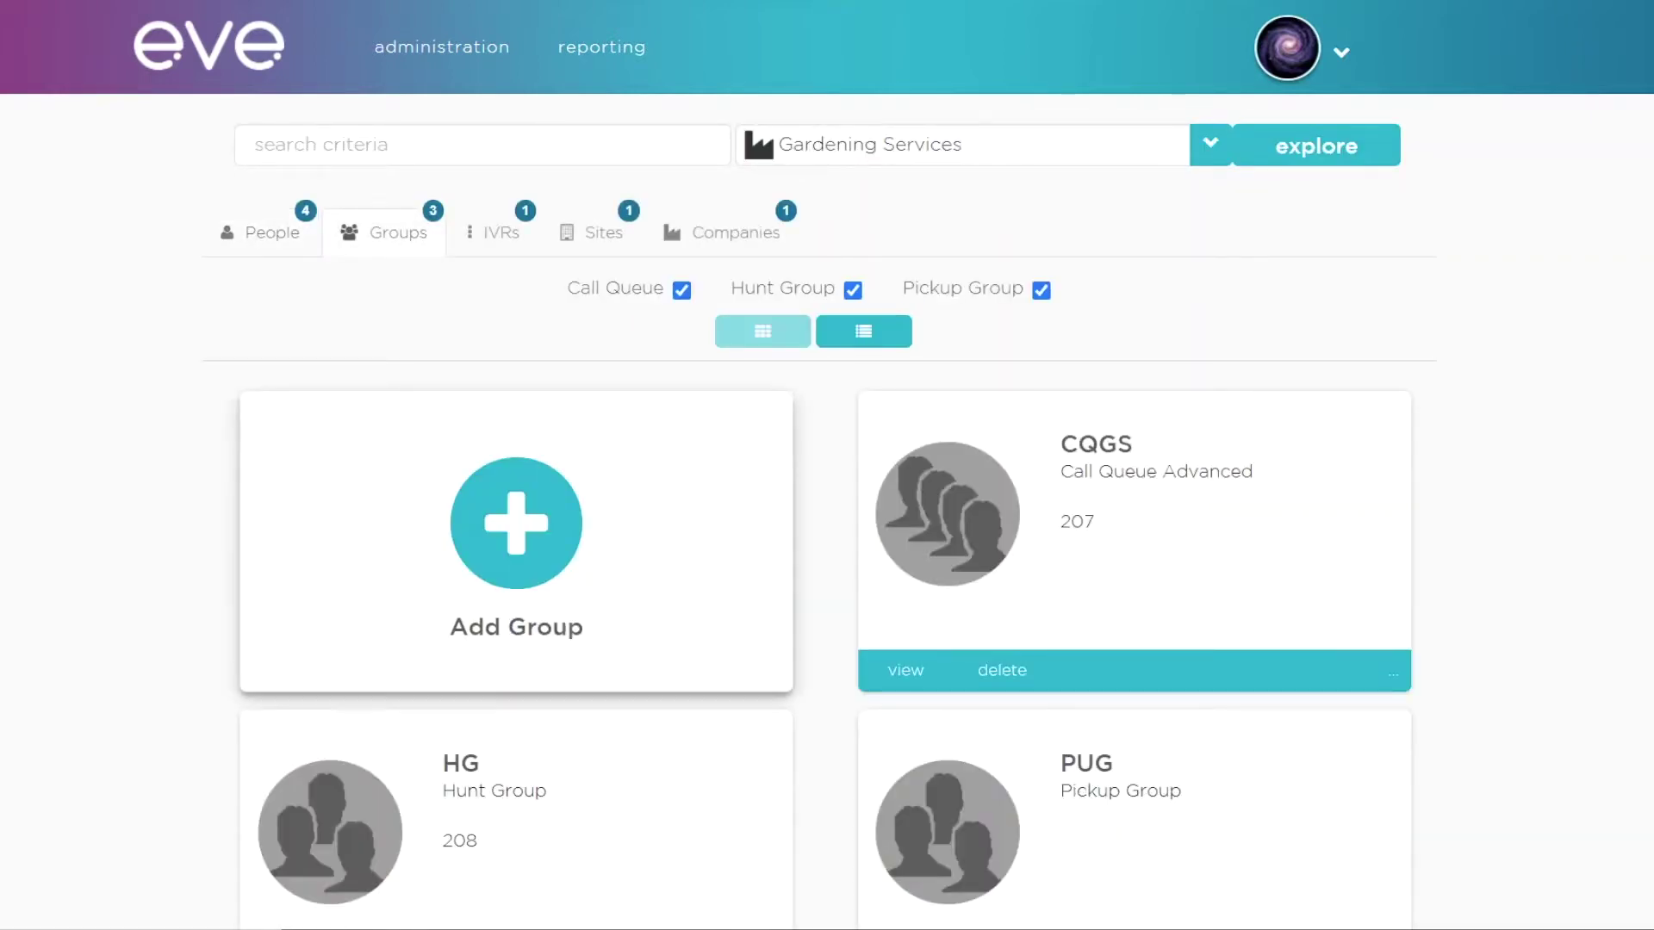
{"action": "left_click", "coordinate": [516, 523]}
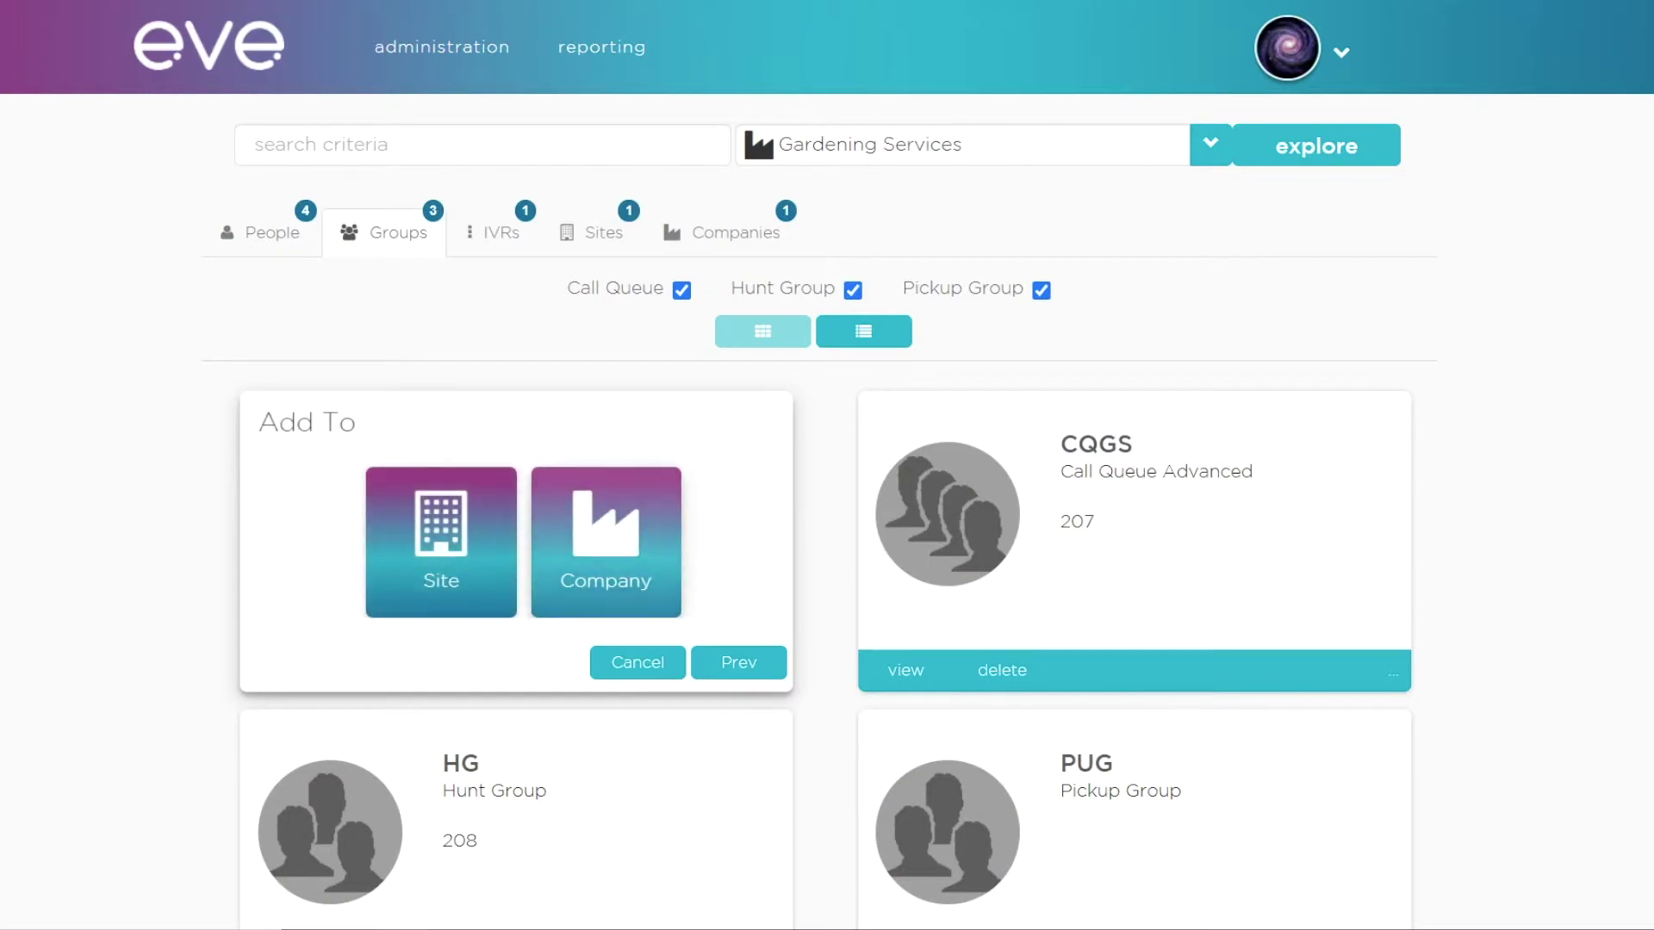
{"action": "left_click", "coordinate": [606, 542]}
{"action": "left_click", "coordinate": [690, 469]}
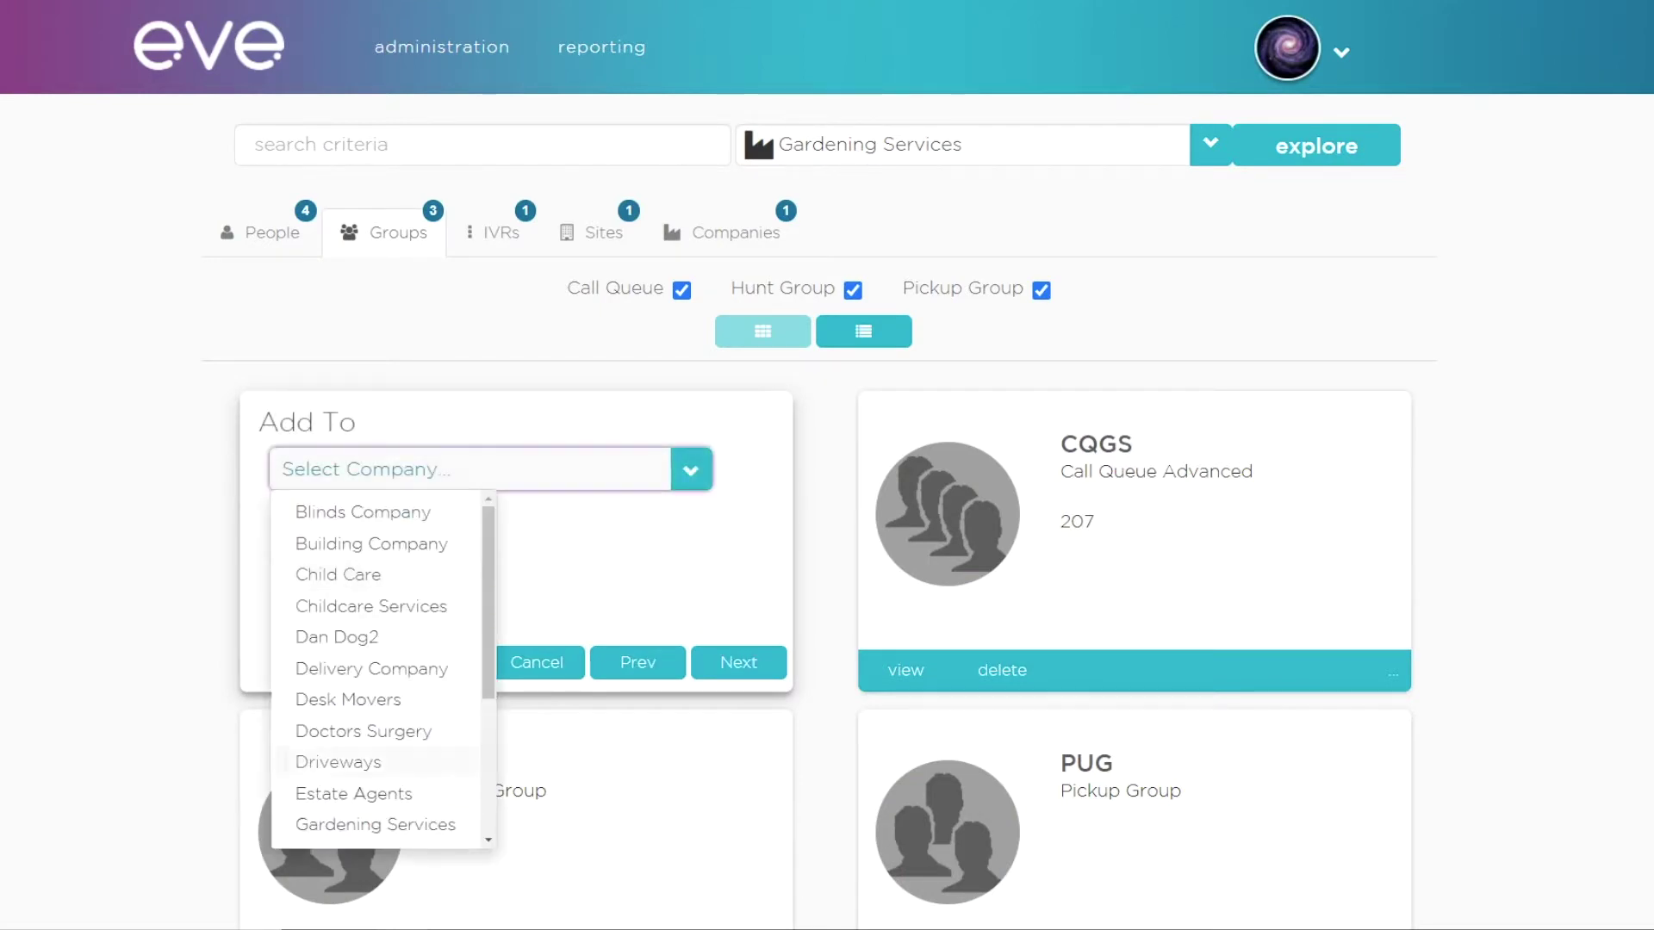
{"action": "left_click", "coordinate": [376, 824]}
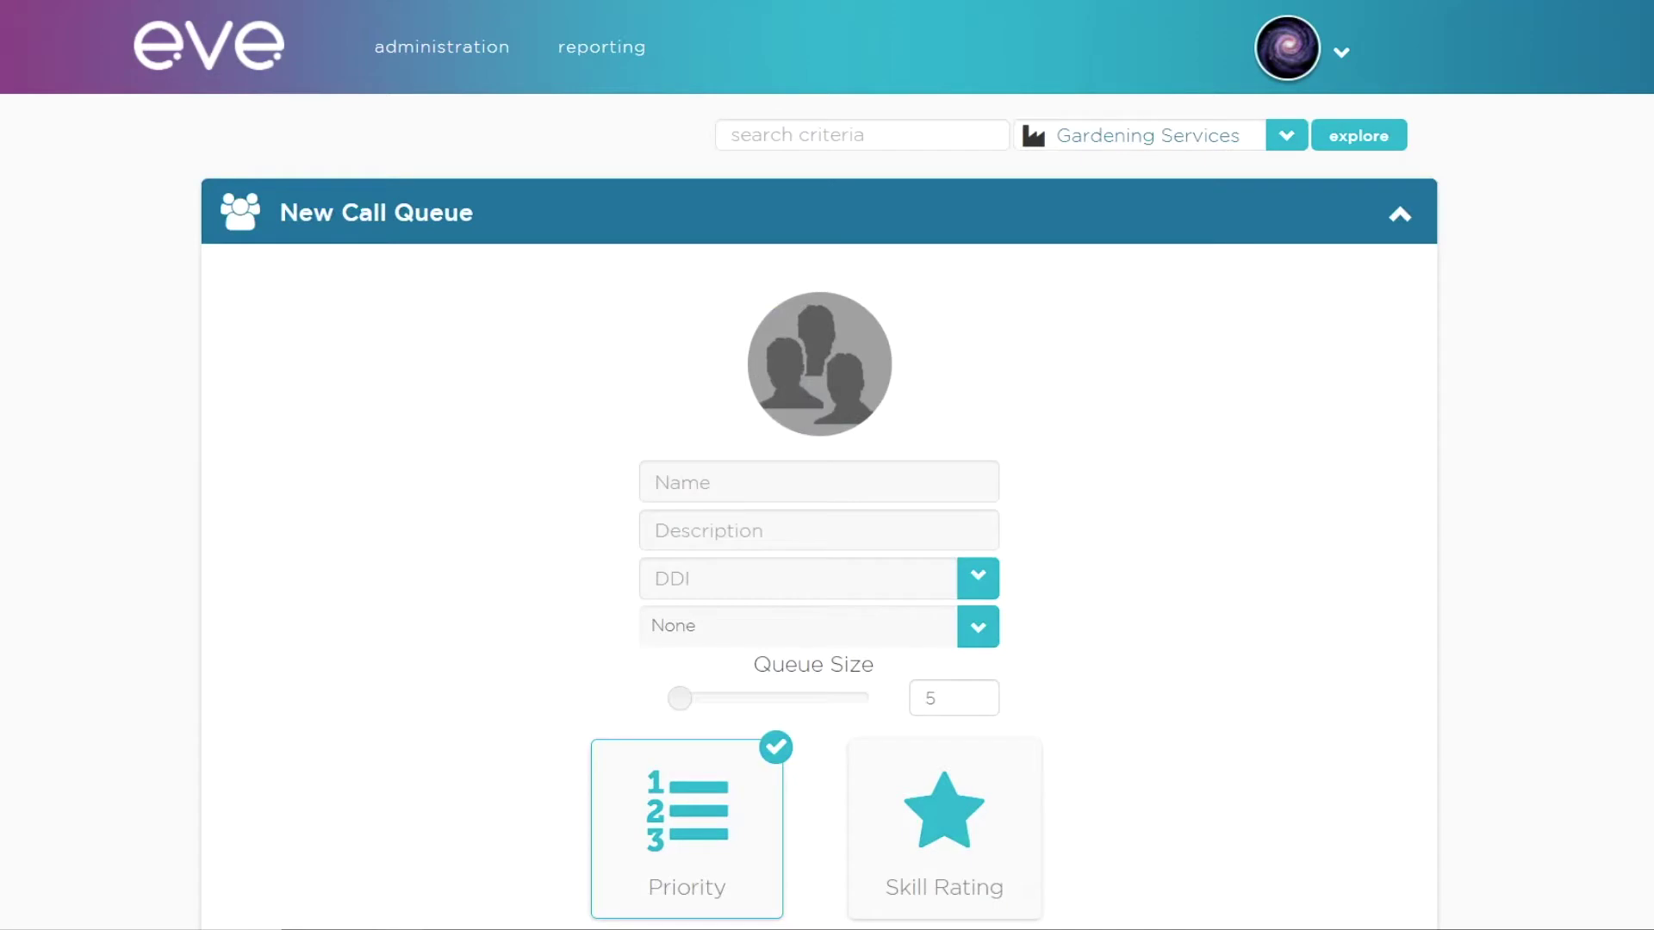
Step: Name the new call queue "call Queue" and assign it DDI 204
{"action": "left_click", "coordinate": [818, 482]}
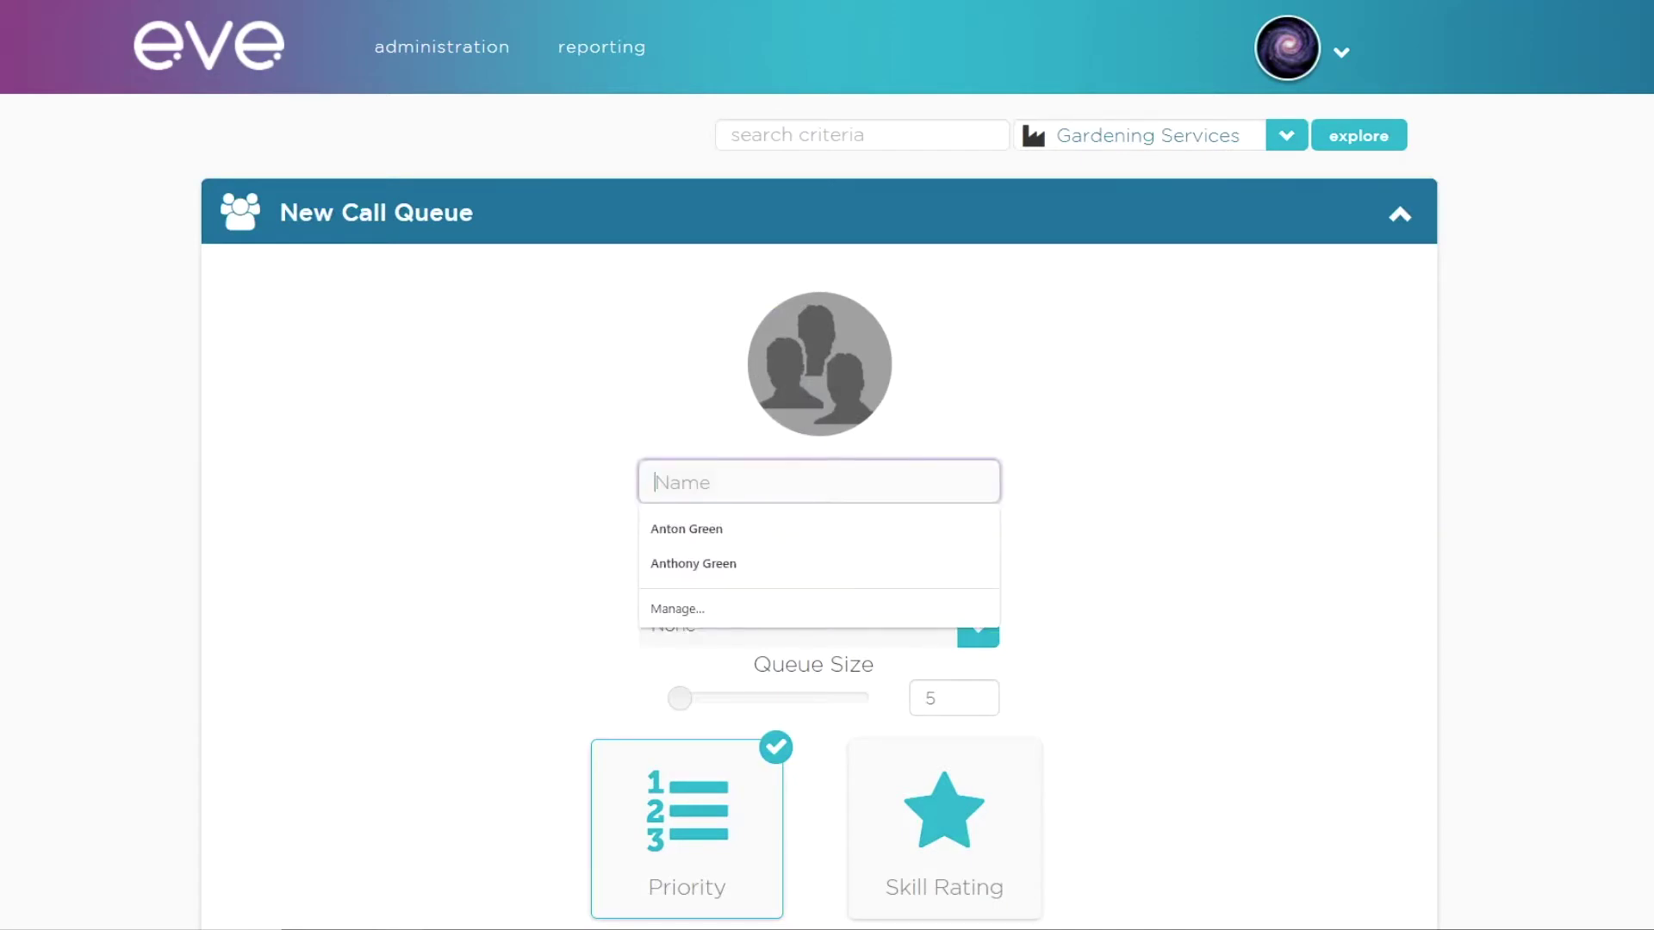
{"action": "type", "text": "call"}
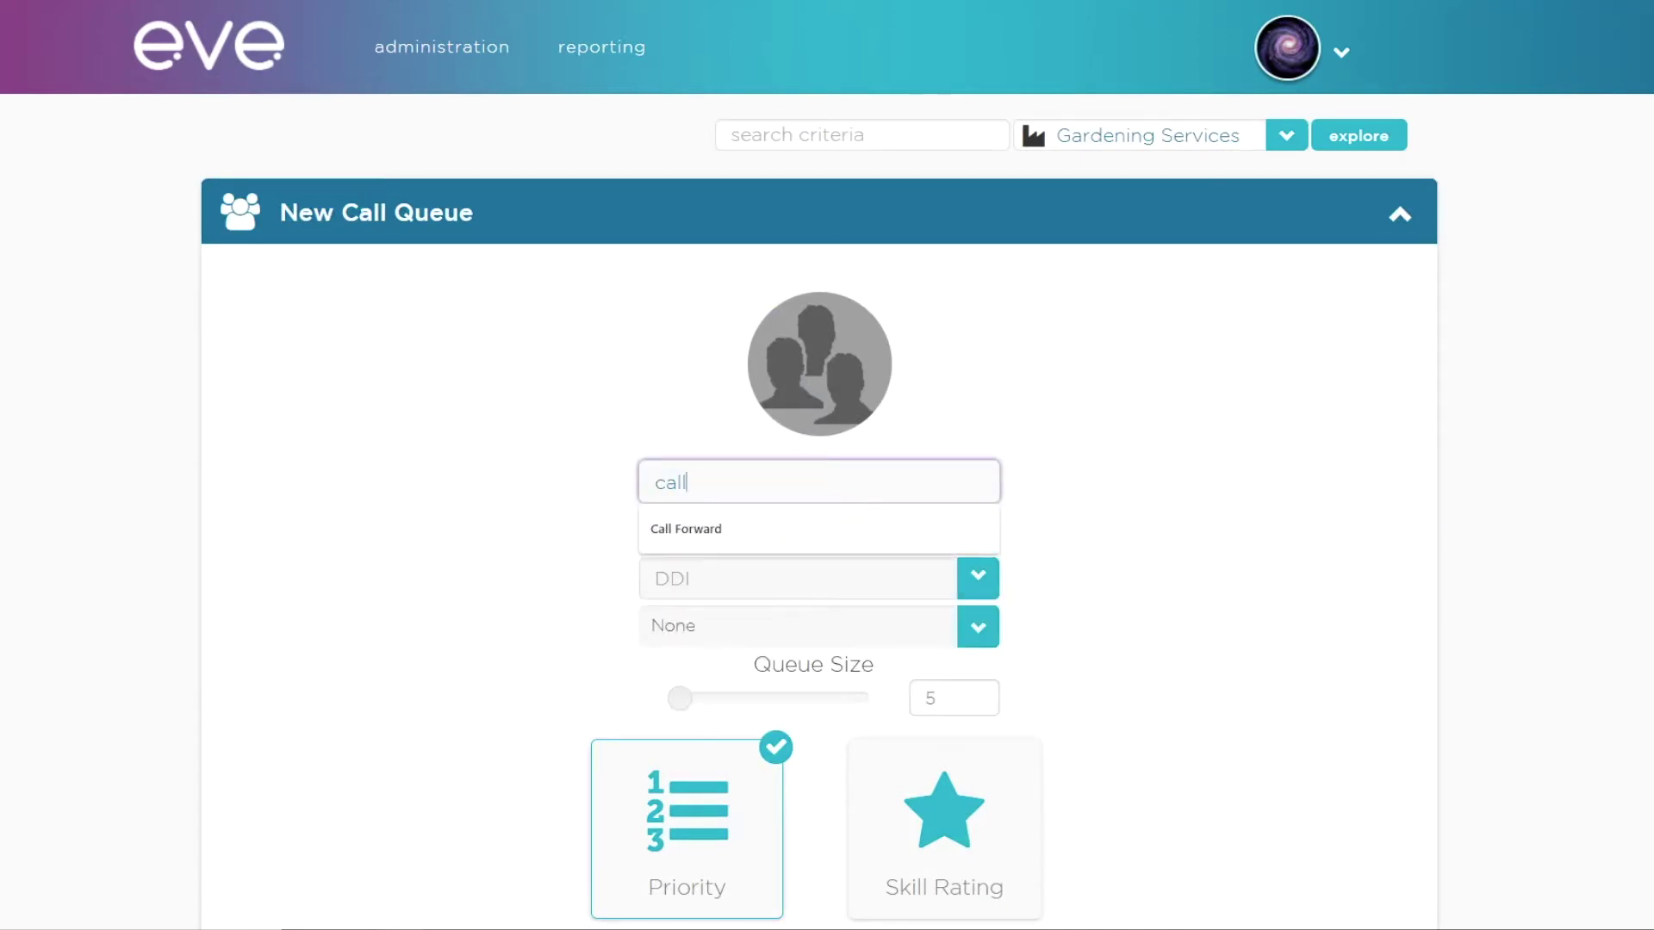
{"action": "type", "text": " Queue"}
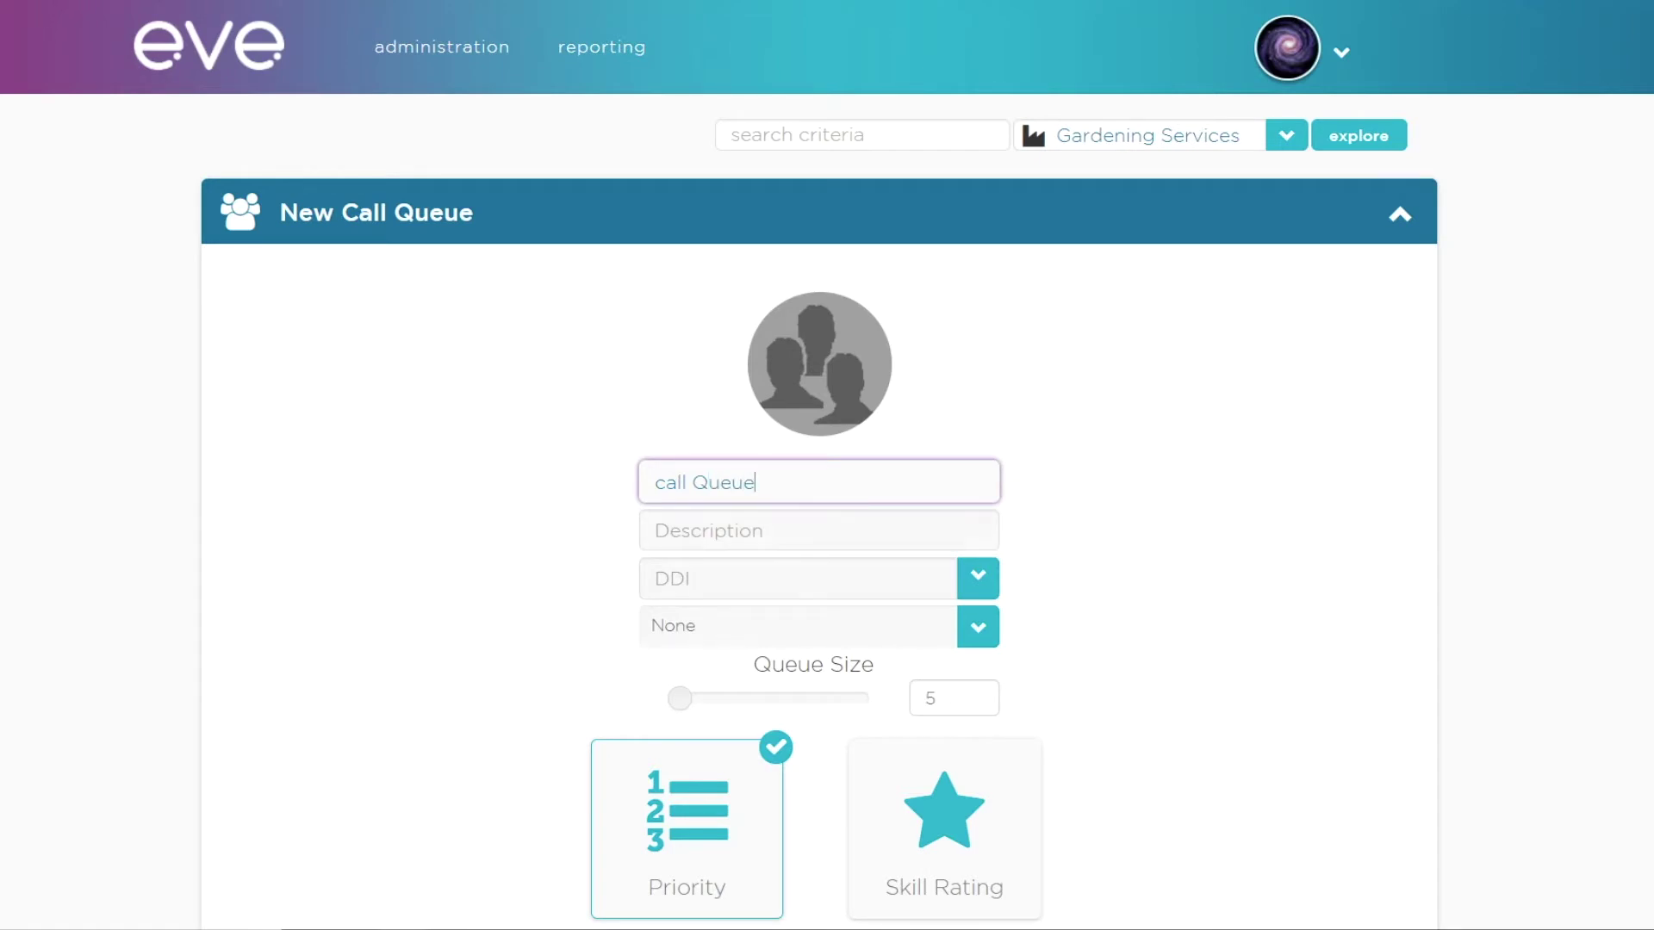
{"action": "left_click", "coordinate": [977, 578]}
{"action": "key", "text": "Down"}
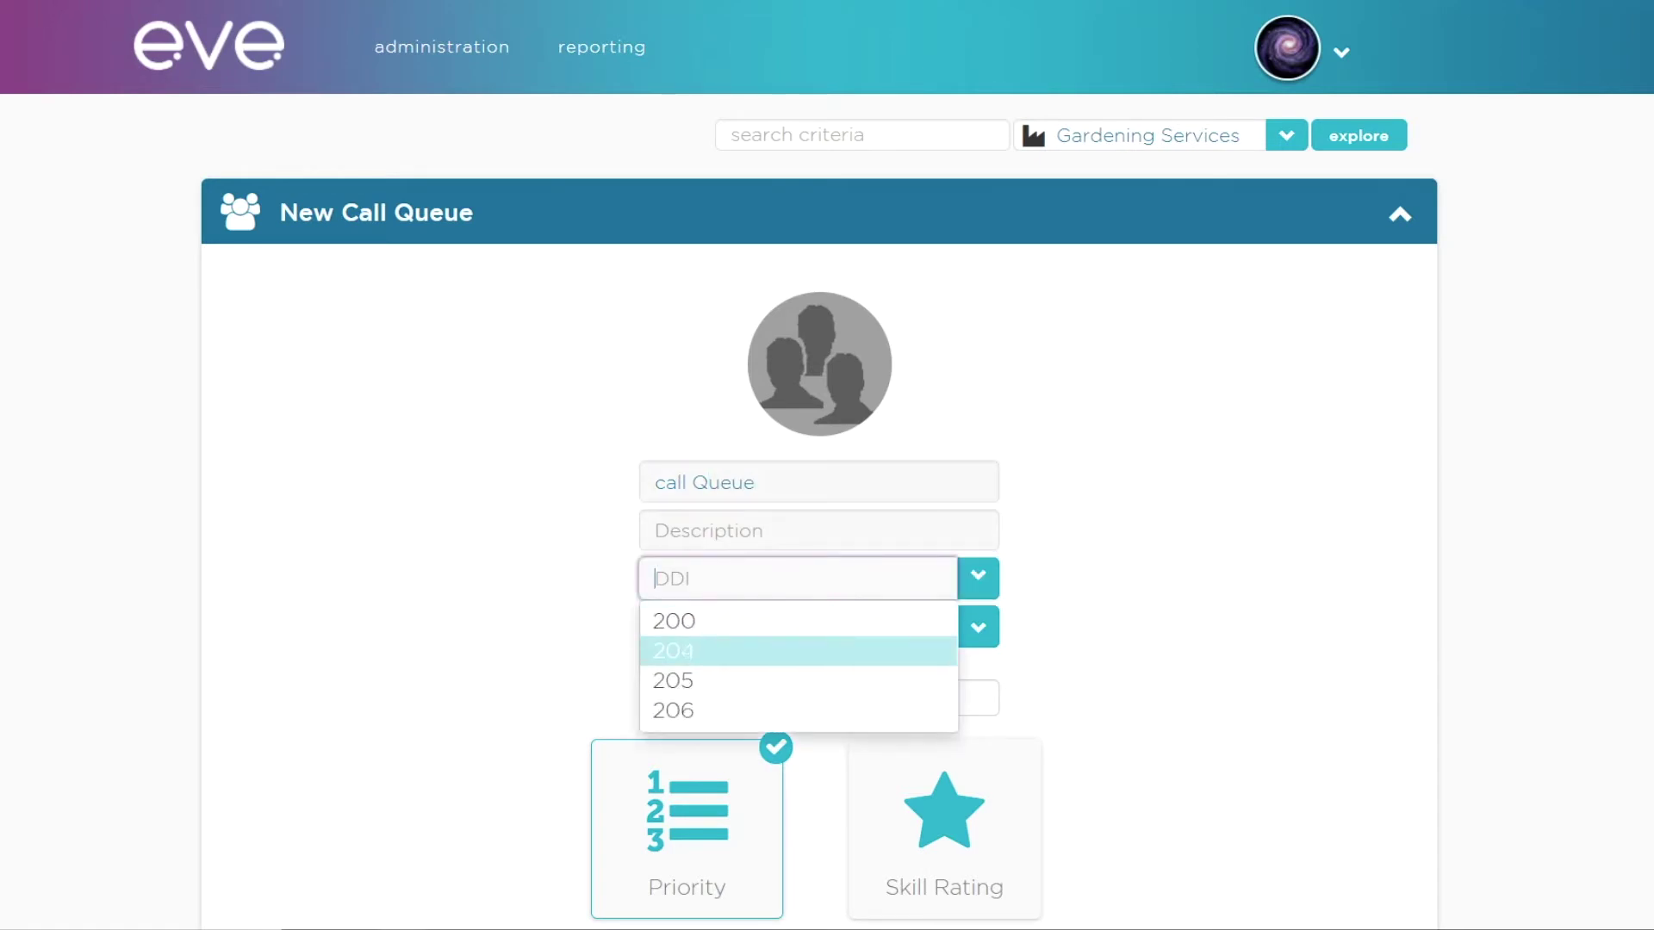
{"action": "key", "text": "Return"}
Step: Check the available retention periods, keeping None selected and the queue size at 5
{"action": "scroll", "coordinate": [827, 465], "scroll_direction": "down", "scroll_amount": 1}
{"action": "scroll", "coordinate": [818, 477], "scroll_direction": "down", "scroll_amount": 1}
{"action": "left_click", "coordinate": [818, 434]}
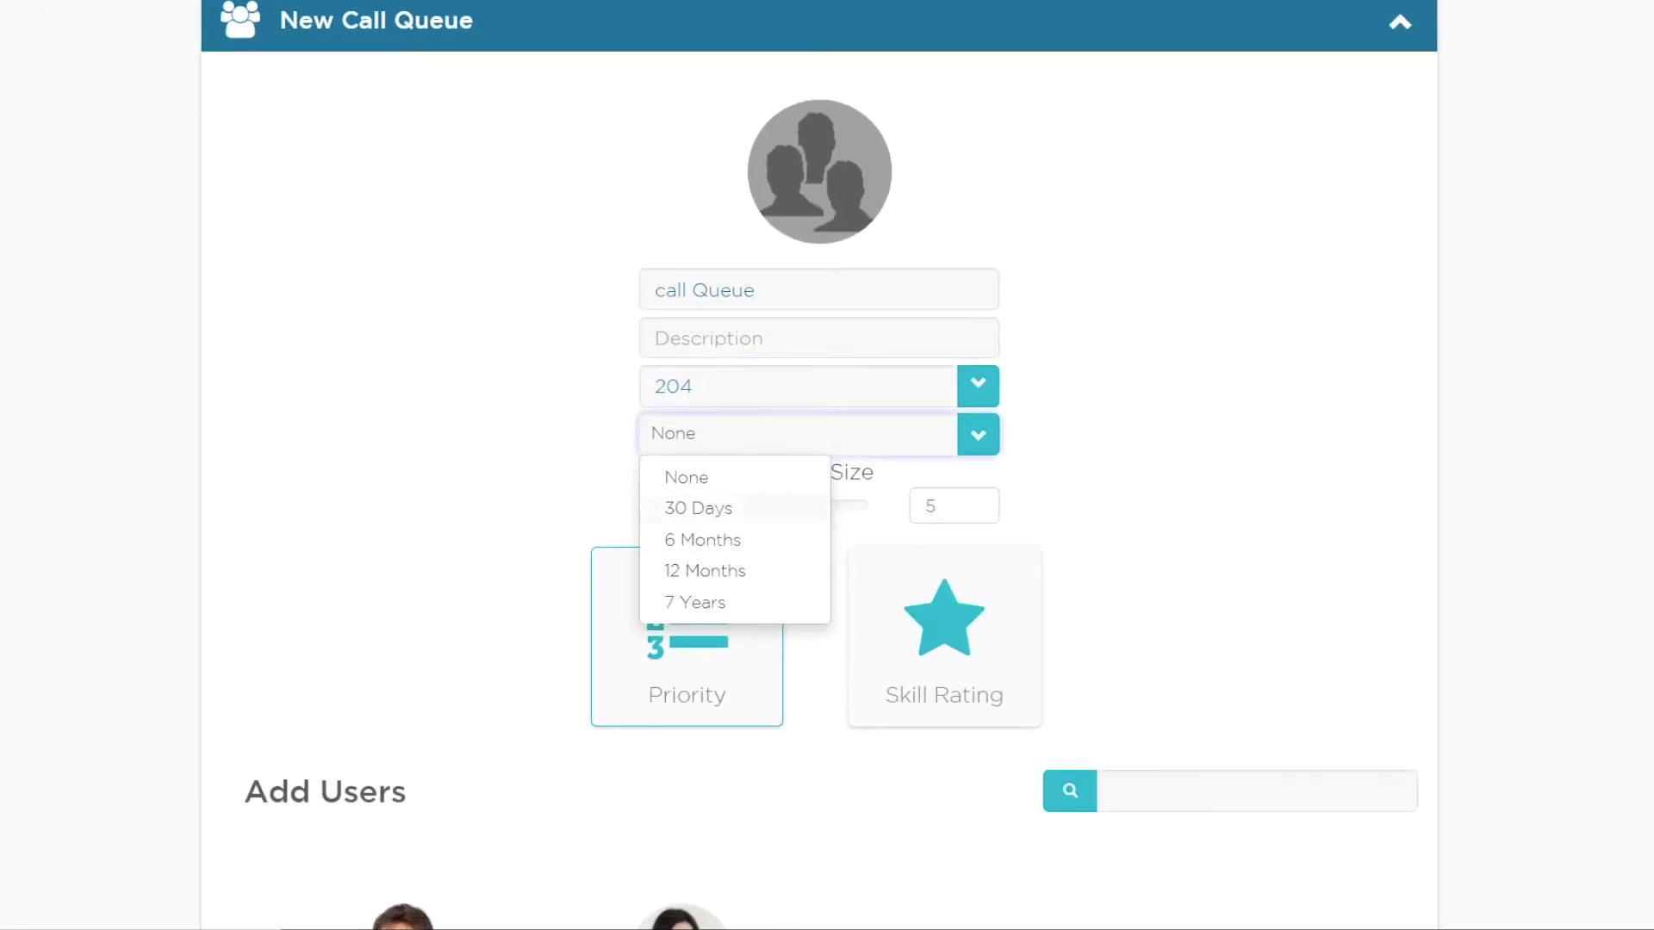
{"action": "key", "text": "Escape"}
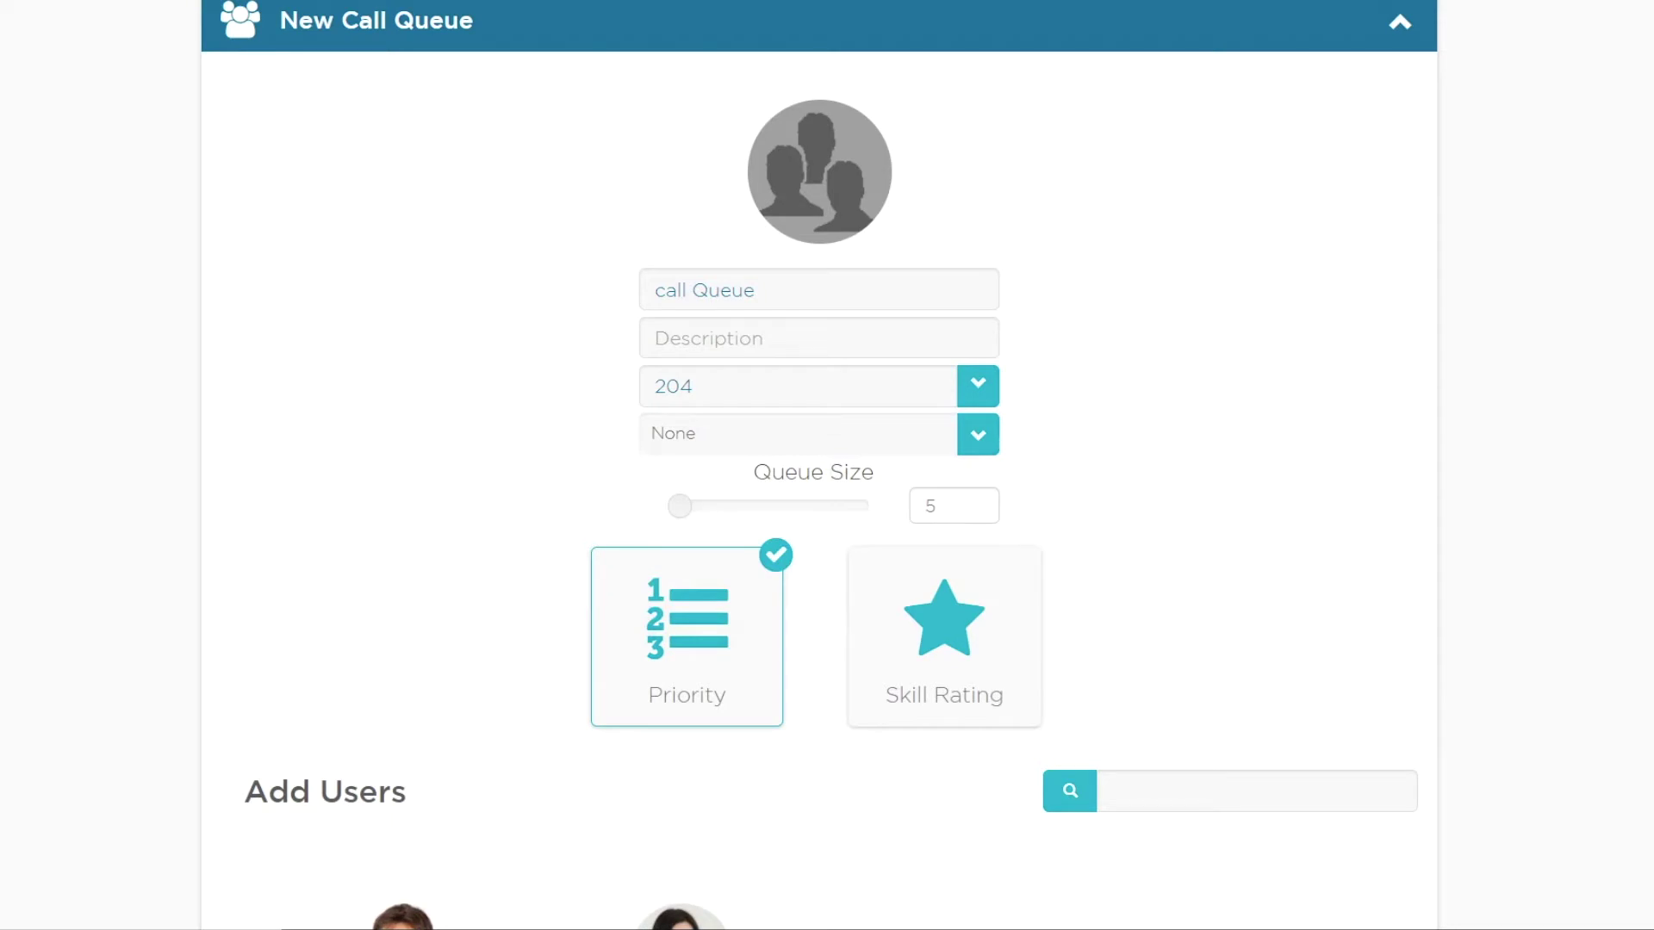
{"action": "mouse_move", "coordinate": [680, 506]}
{"action": "left_mouse_down"}
{"action": "mouse_move", "coordinate": [868, 505]}
{"action": "mouse_move", "coordinate": [680, 506]}
{"action": "left_mouse_up"}
{"action": "scroll", "coordinate": [824, 465], "scroll_direction": "down", "scroll_amount": 2}
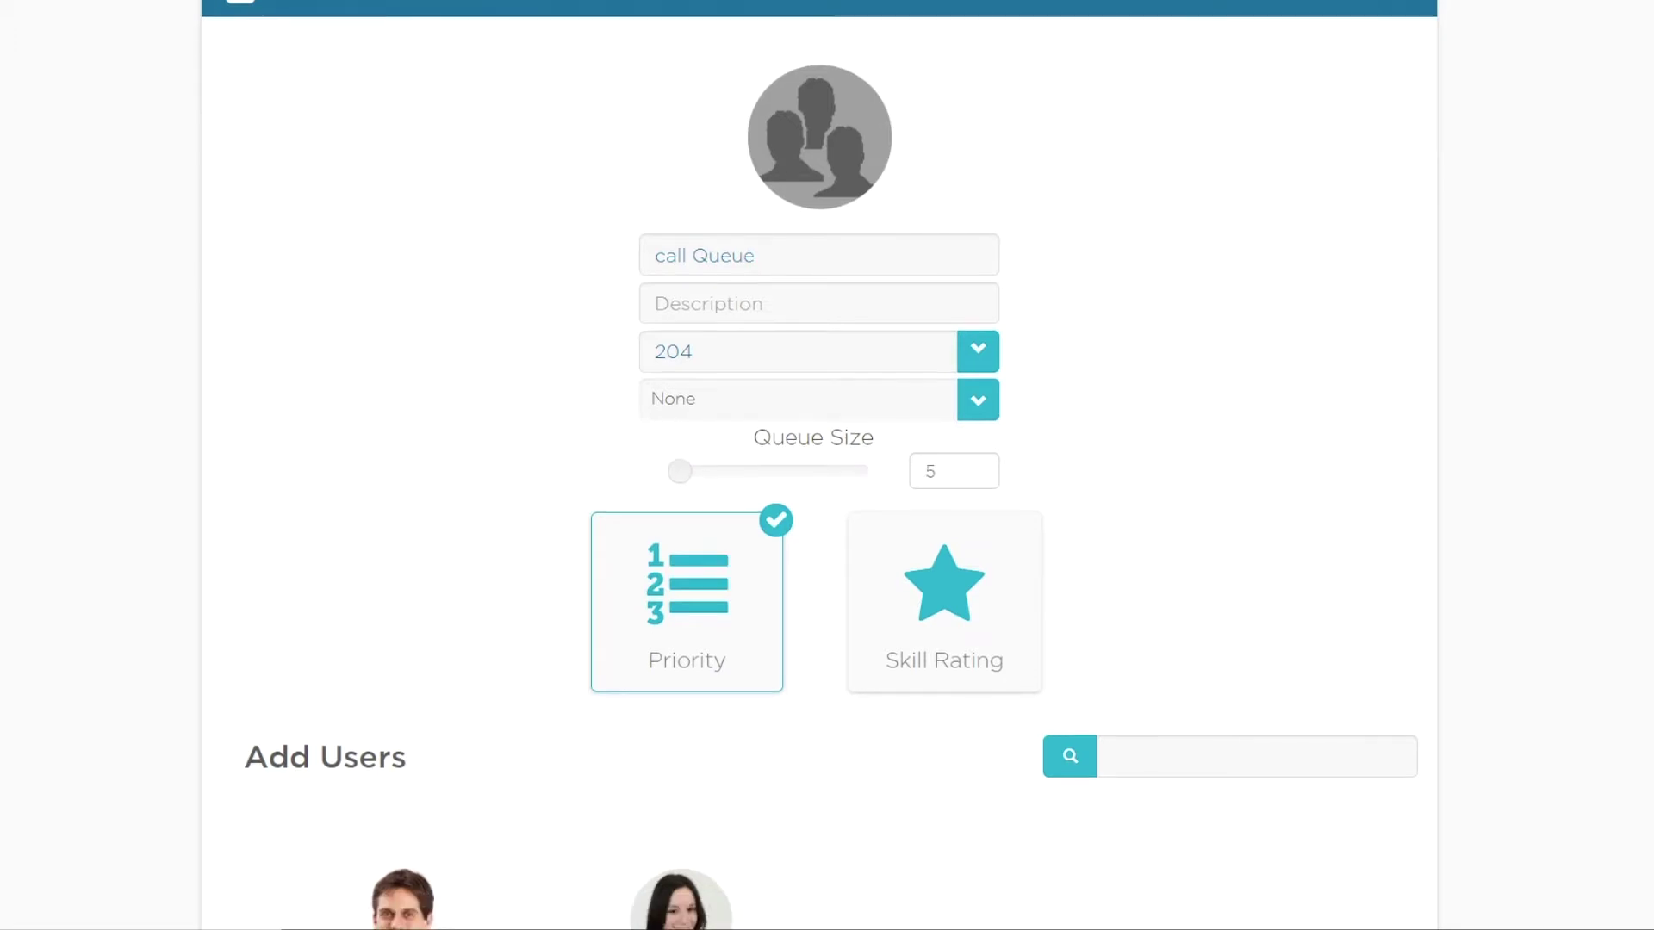
Step: Try the Skill Rating option for the queue and switch back to Priority
{"action": "scroll", "coordinate": [827, 465], "scroll_direction": "down", "scroll_amount": 1}
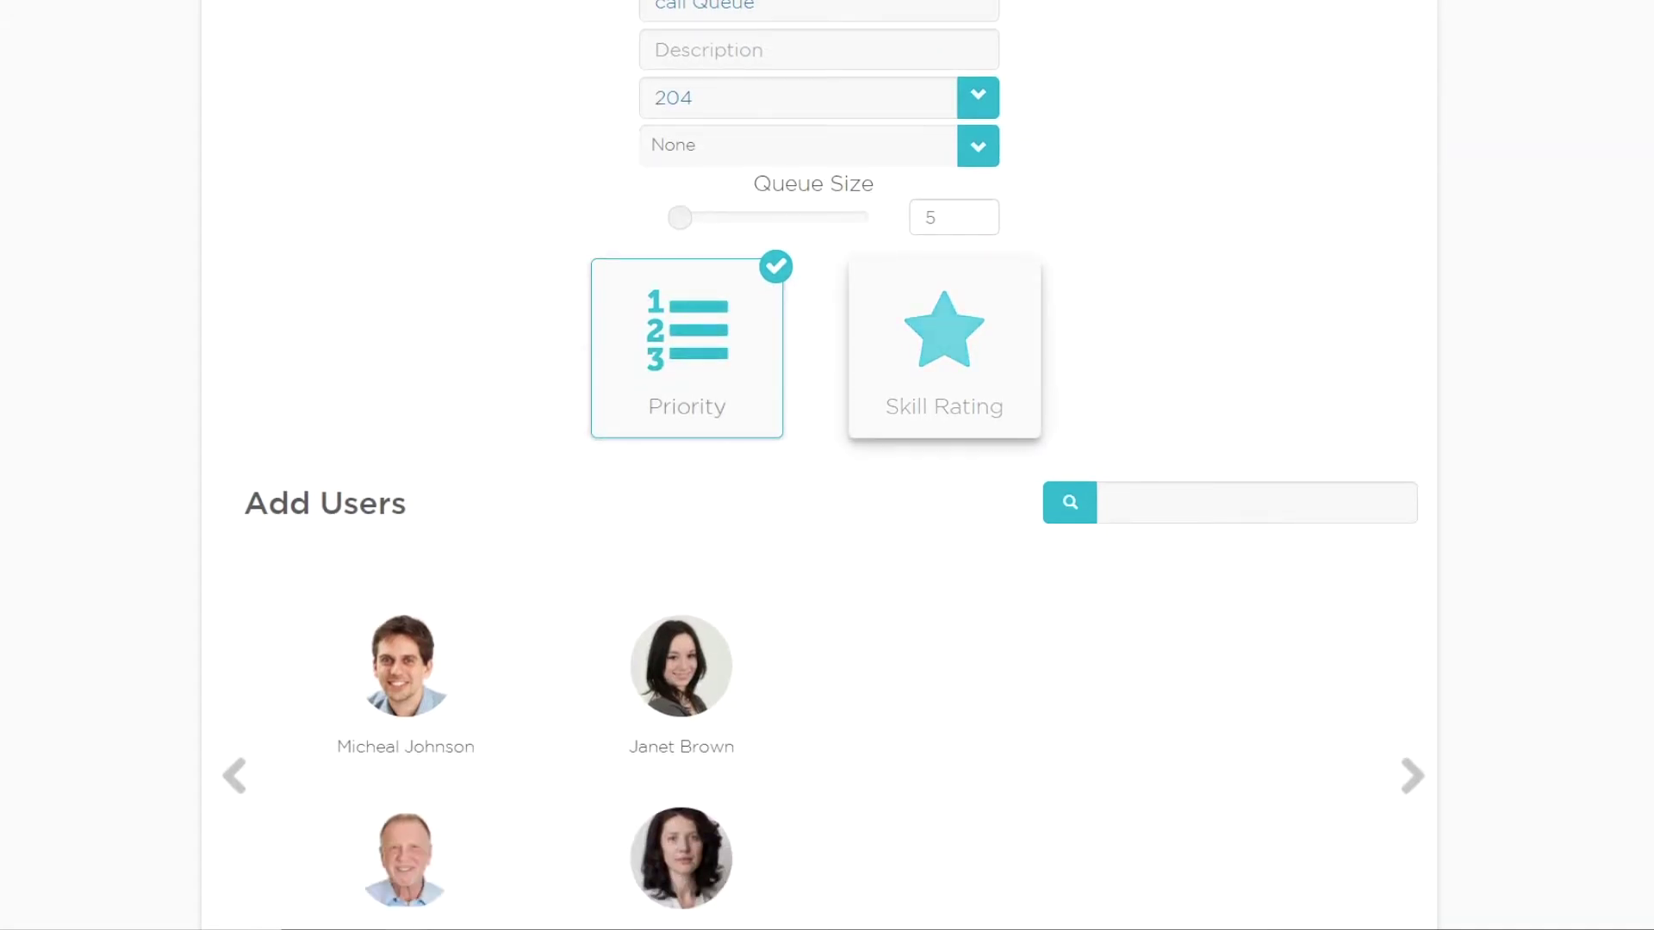
{"action": "left_click", "coordinate": [943, 348]}
{"action": "left_click", "coordinate": [688, 348]}
{"action": "left_click", "coordinate": [944, 348]}
{"action": "left_click", "coordinate": [687, 348]}
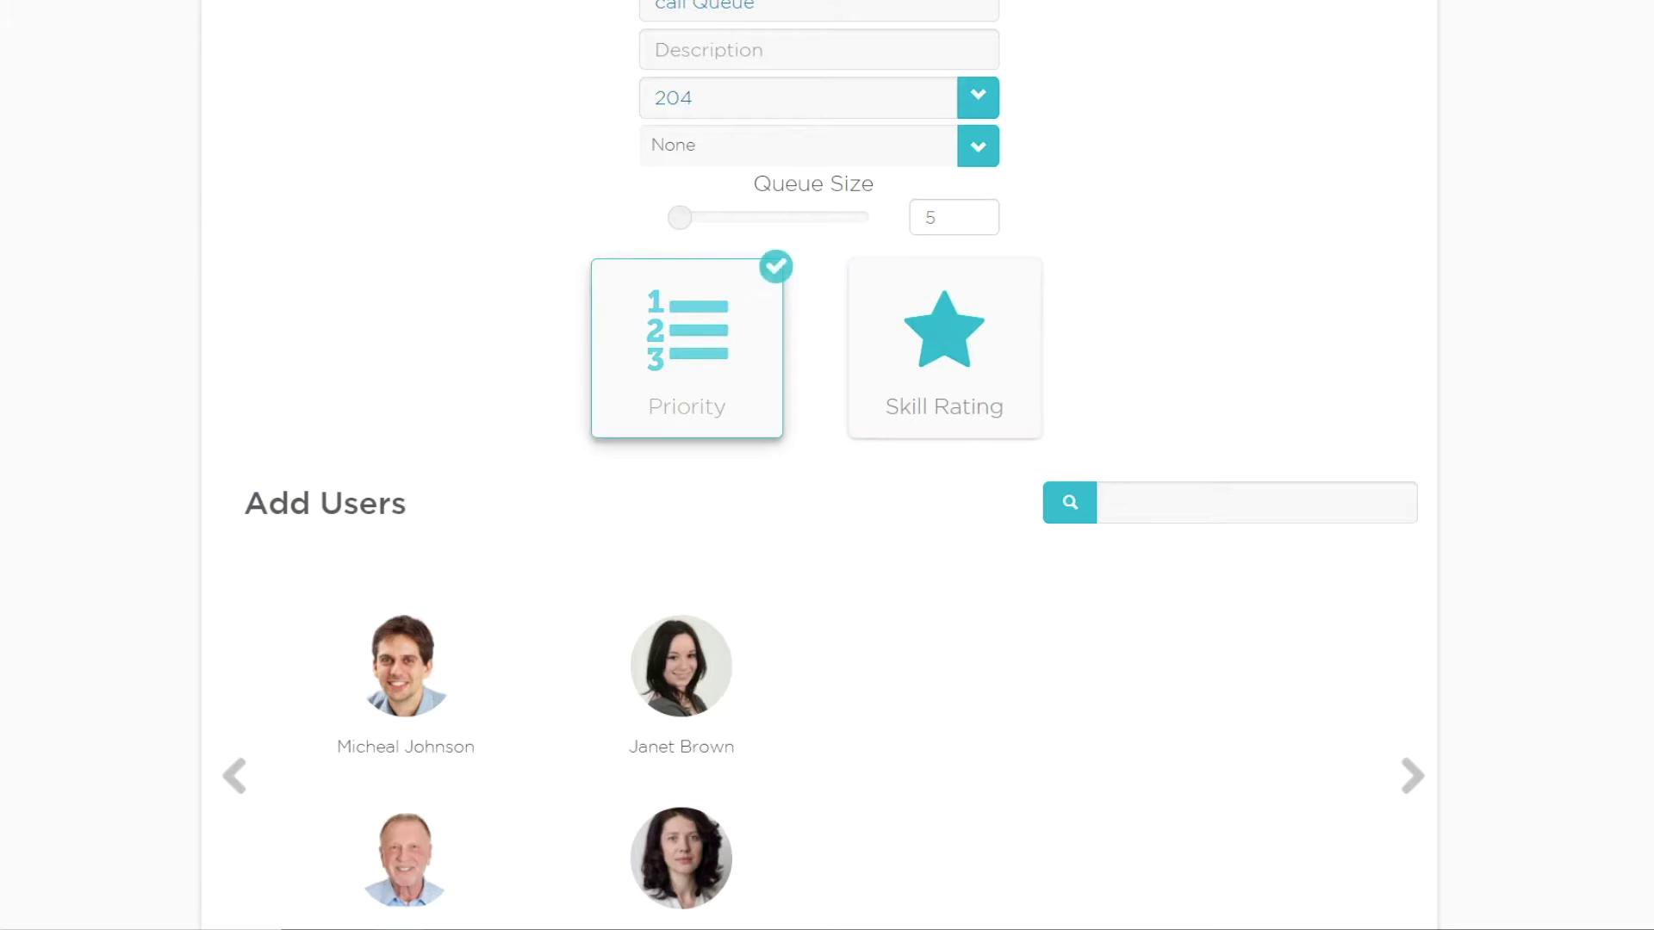
Step: Add all four listed users to the call queue and move the first agent to third place in the order
{"action": "scroll", "coordinate": [688, 348], "scroll_direction": "down", "scroll_amount": 3}
{"action": "left_click", "coordinate": [405, 379]}
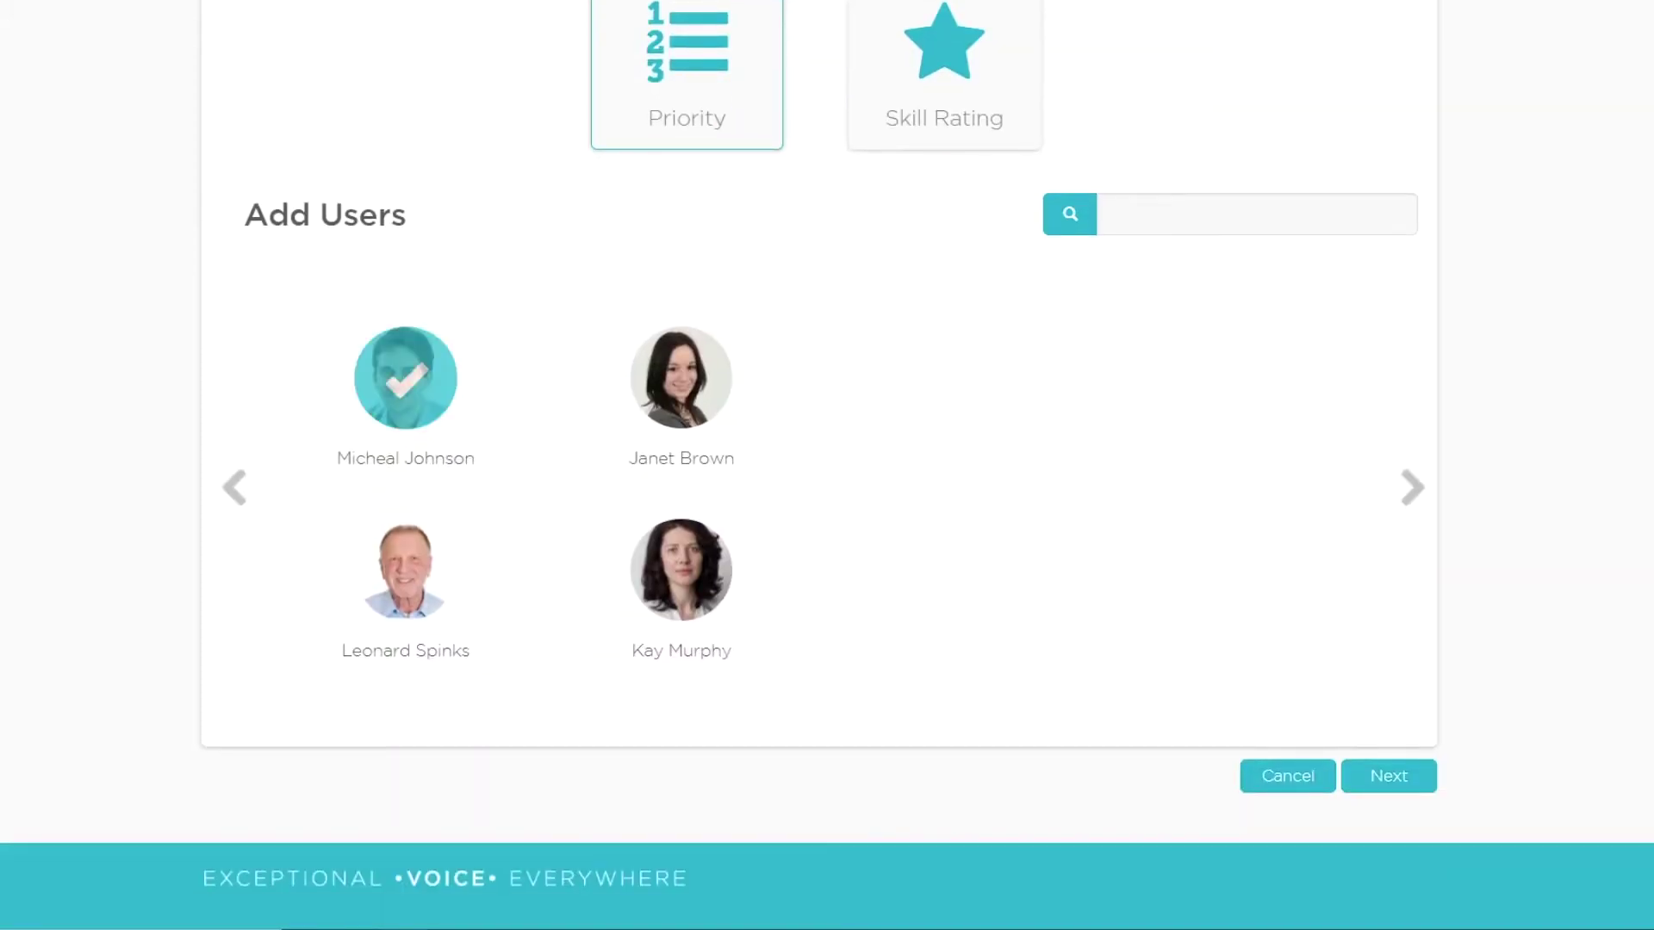
{"action": "left_click", "coordinate": [405, 570]}
{"action": "left_click", "coordinate": [681, 571]}
{"action": "left_click", "coordinate": [681, 378]}
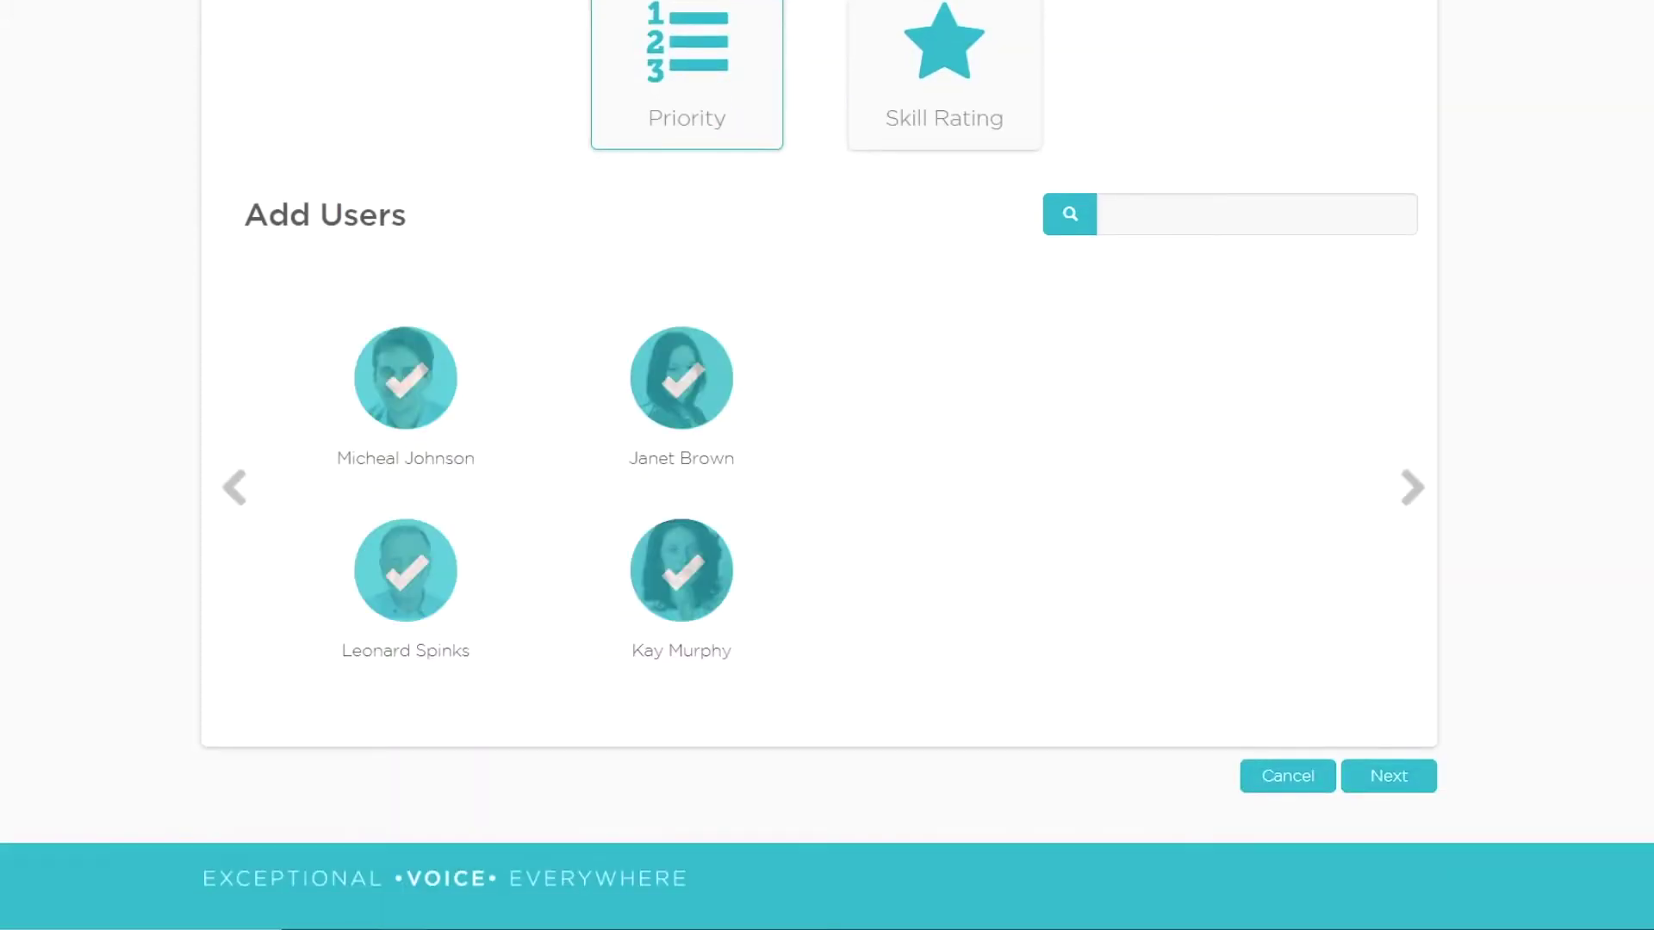
{"action": "scroll", "coordinate": [827, 465], "scroll_direction": "up", "scroll_amount": 2}
{"action": "scroll", "coordinate": [827, 465], "scroll_direction": "down", "scroll_amount": 3}
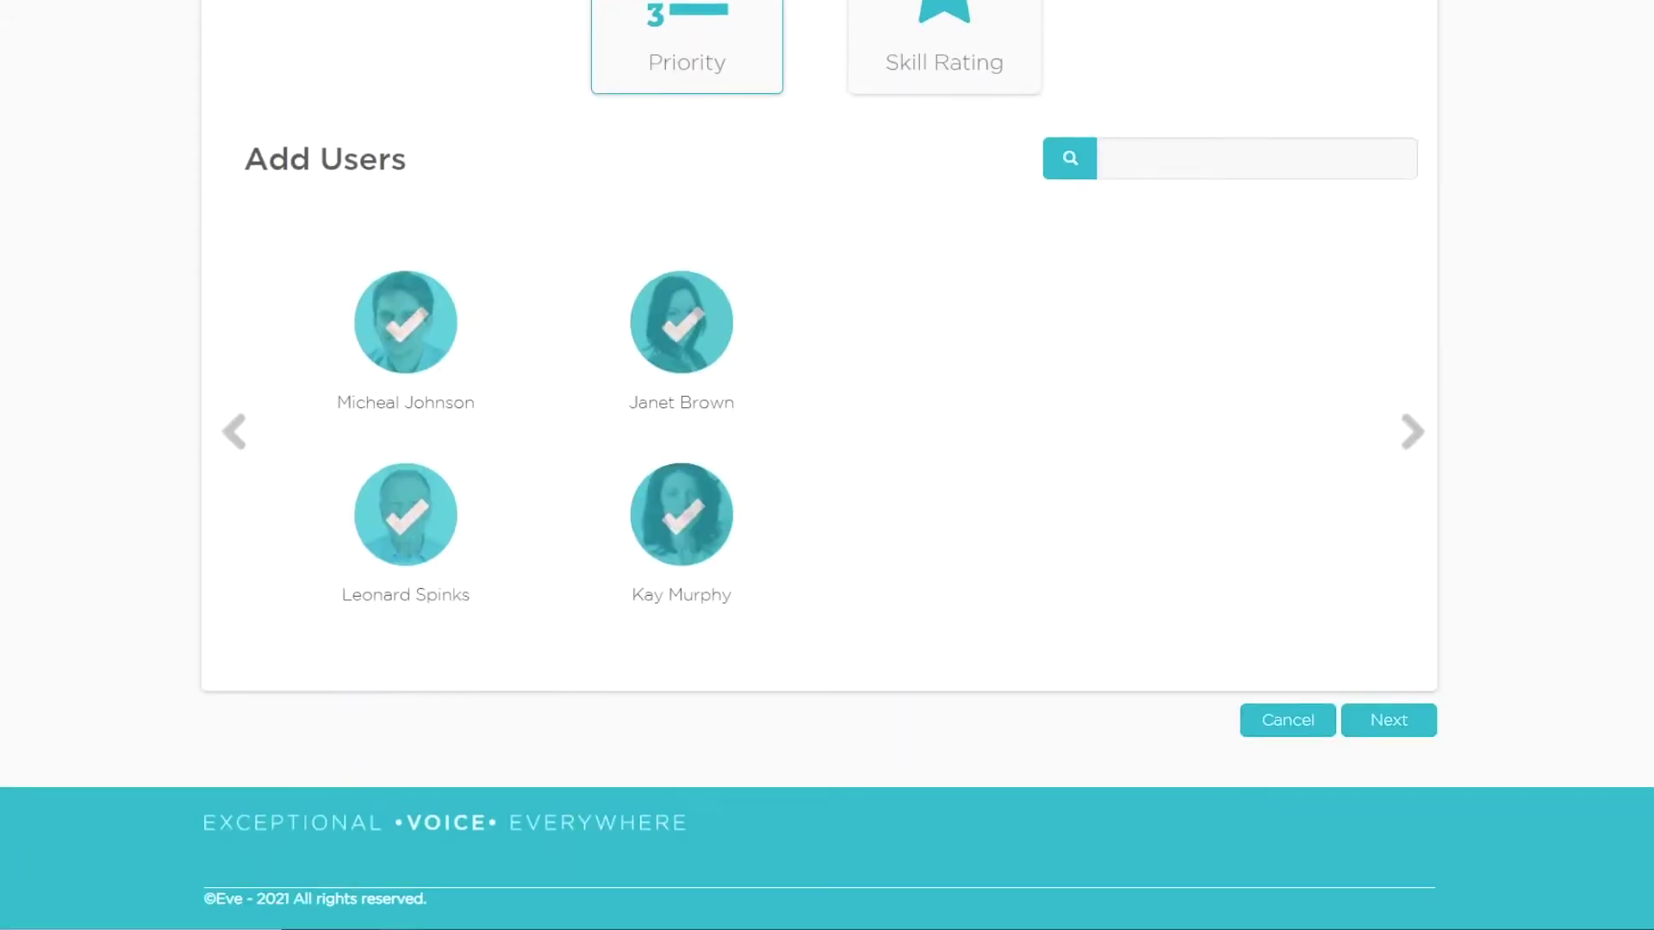
{"action": "left_click", "coordinate": [1389, 720]}
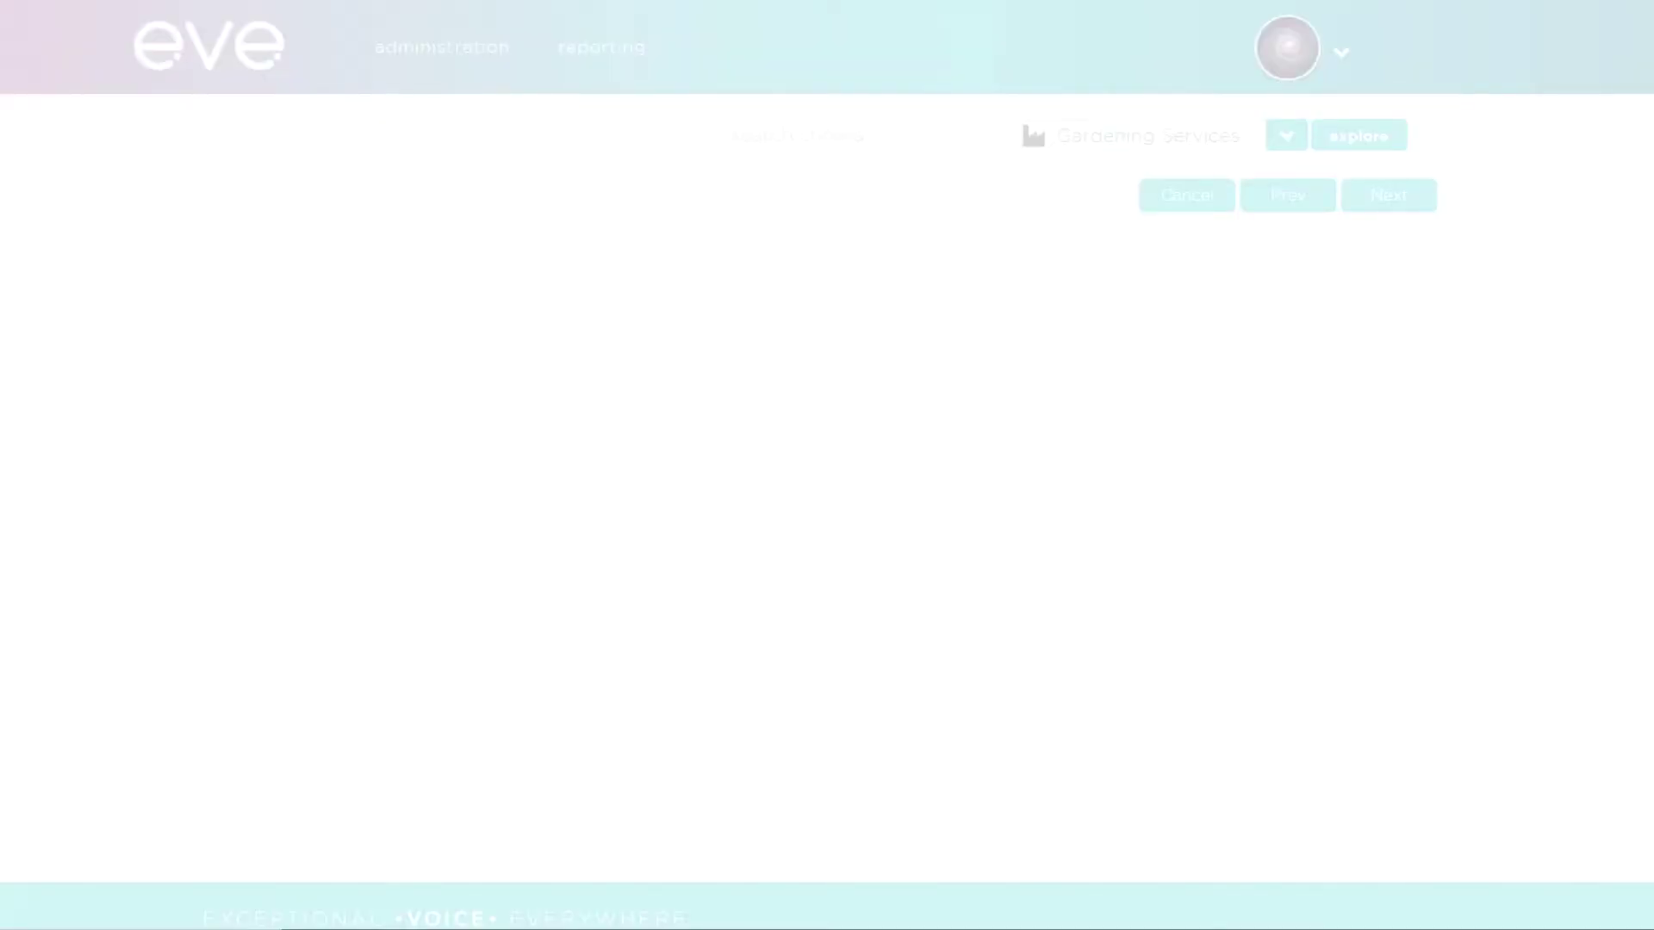
{"action": "left_click_drag", "start_coordinate": [349, 370], "coordinate": [710, 360]}
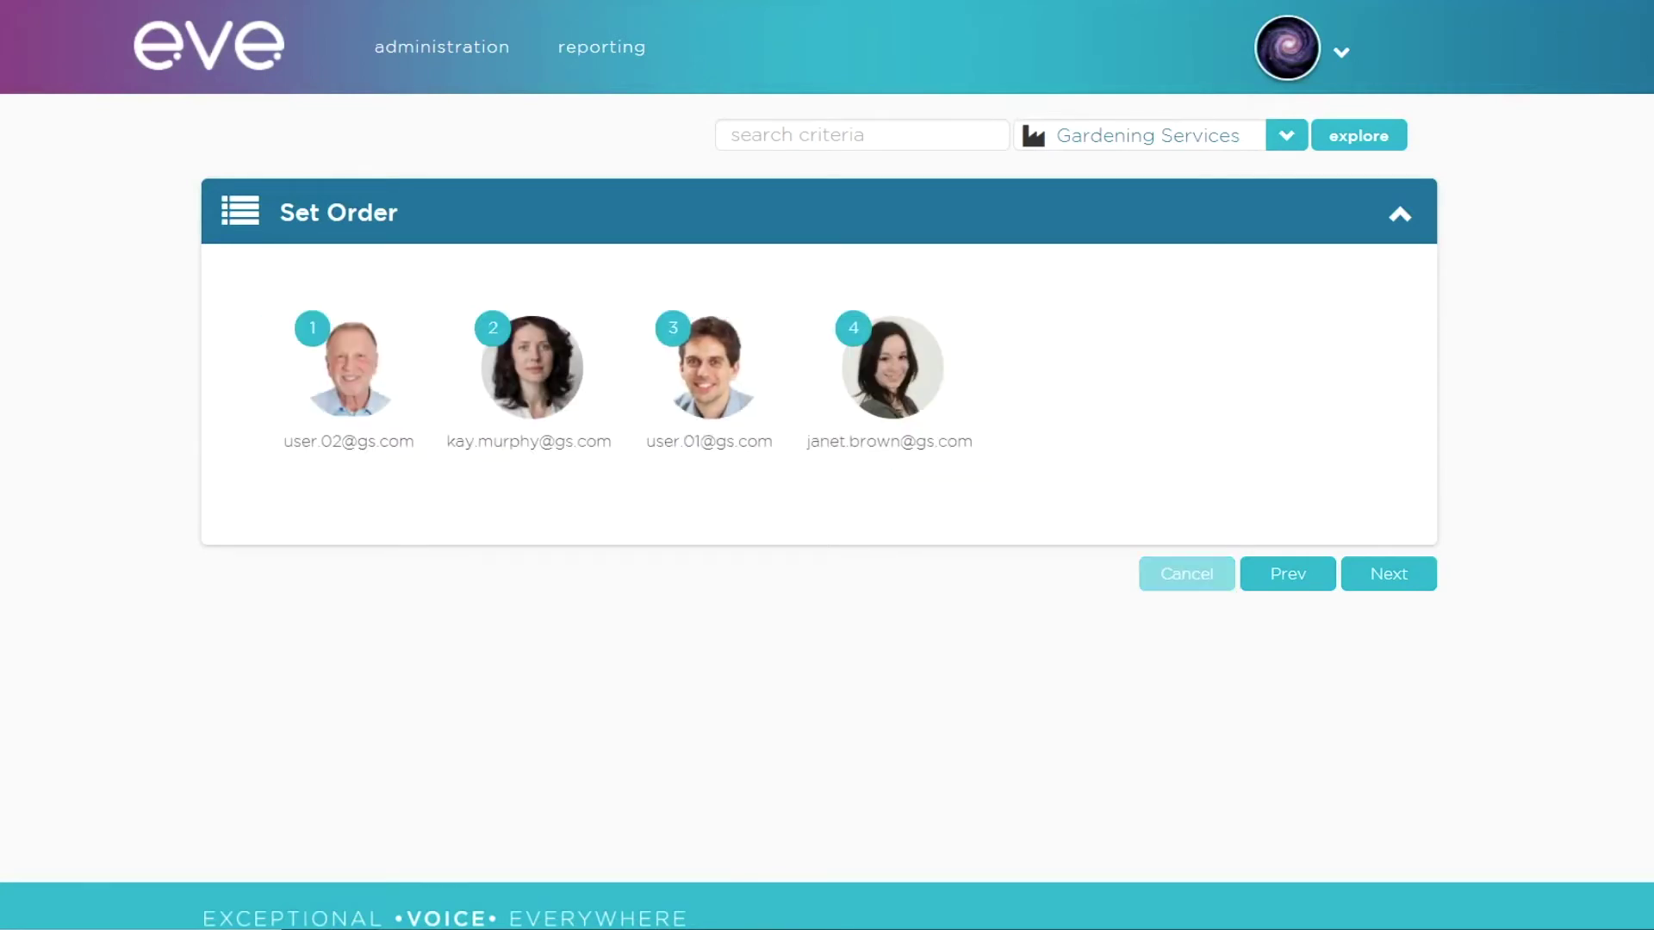
Step: Return to the call queue details, change the queue from Priority to Skill Rating, and continue to the skill assignment
{"action": "left_click", "coordinate": [1287, 573]}
{"action": "scroll", "coordinate": [1287, 573], "scroll_direction": "down", "scroll_amount": 2}
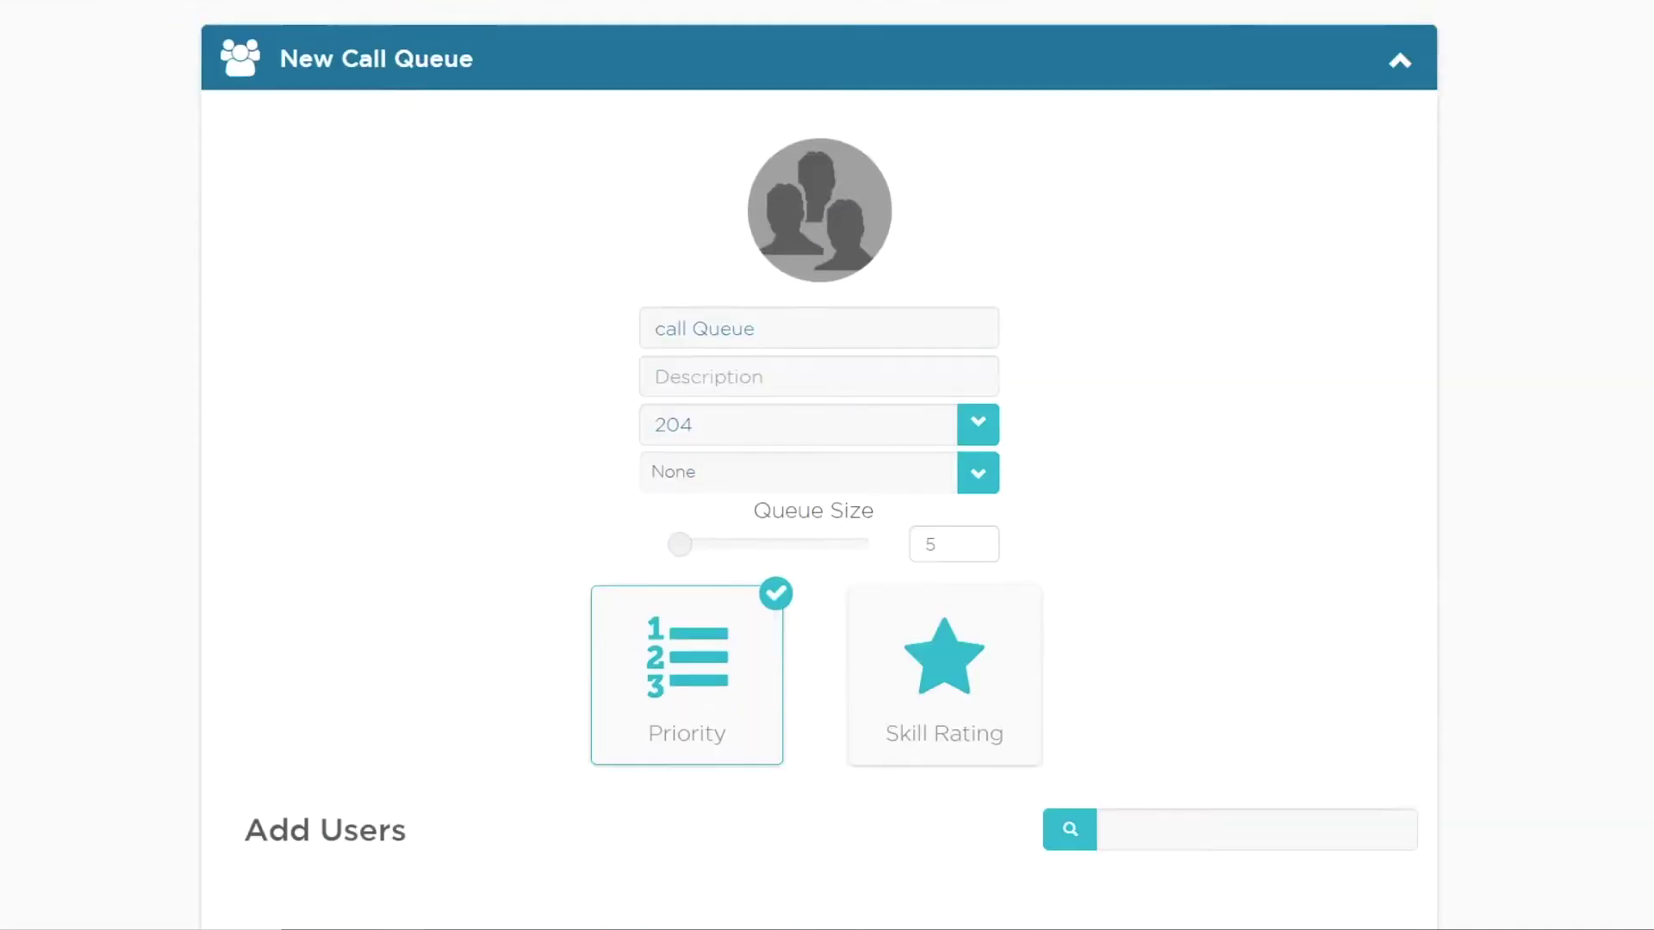
{"action": "scroll", "coordinate": [826, 465], "scroll_direction": "down", "scroll_amount": 3}
{"action": "left_click", "coordinate": [944, 442]}
{"action": "scroll", "coordinate": [827, 465], "scroll_direction": "down", "scroll_amount": 4}
{"action": "scroll", "coordinate": [827, 465], "scroll_direction": "down", "scroll_amount": 1}
{"action": "left_click", "coordinate": [1388, 721]}
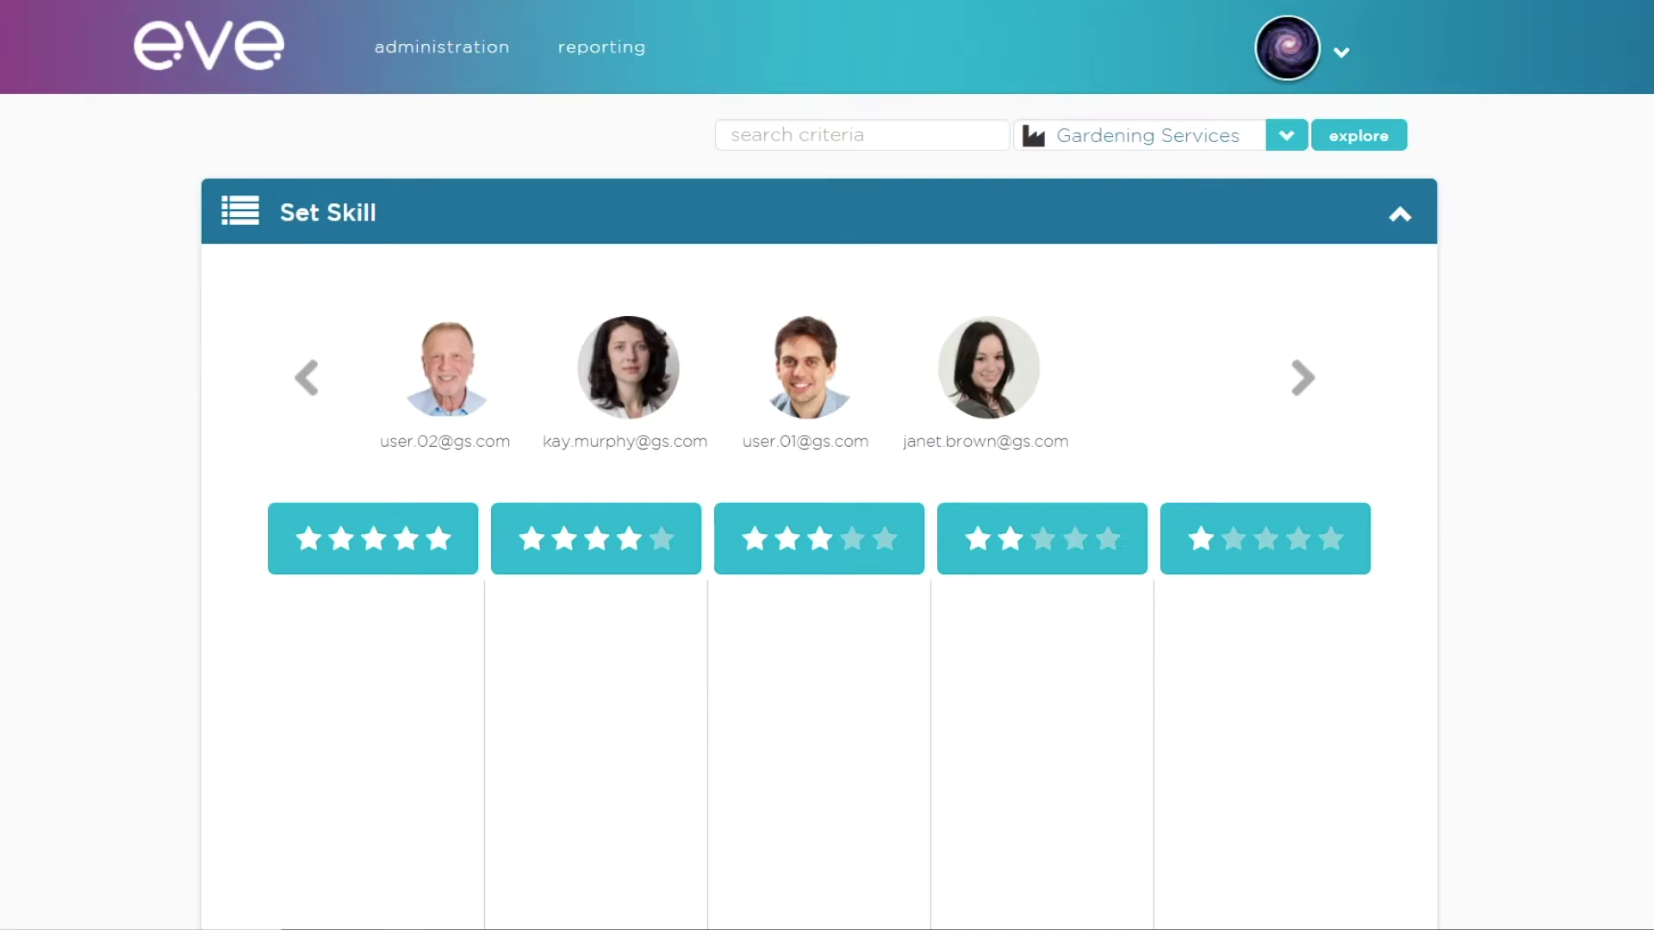
Step: Rate the four agents, two with five stars, one with four and one with three, and continue to the agent settings
{"action": "left_click_drag", "start_coordinate": [446, 368], "coordinate": [373, 654]}
{"action": "left_click_drag", "start_coordinate": [628, 368], "coordinate": [600, 663]}
{"action": "left_click_drag", "start_coordinate": [446, 368], "coordinate": [374, 818]}
{"action": "left_click_drag", "start_coordinate": [446, 368], "coordinate": [757, 624]}
{"action": "scroll", "coordinate": [818, 465], "scroll_direction": "down", "scroll_amount": 4}
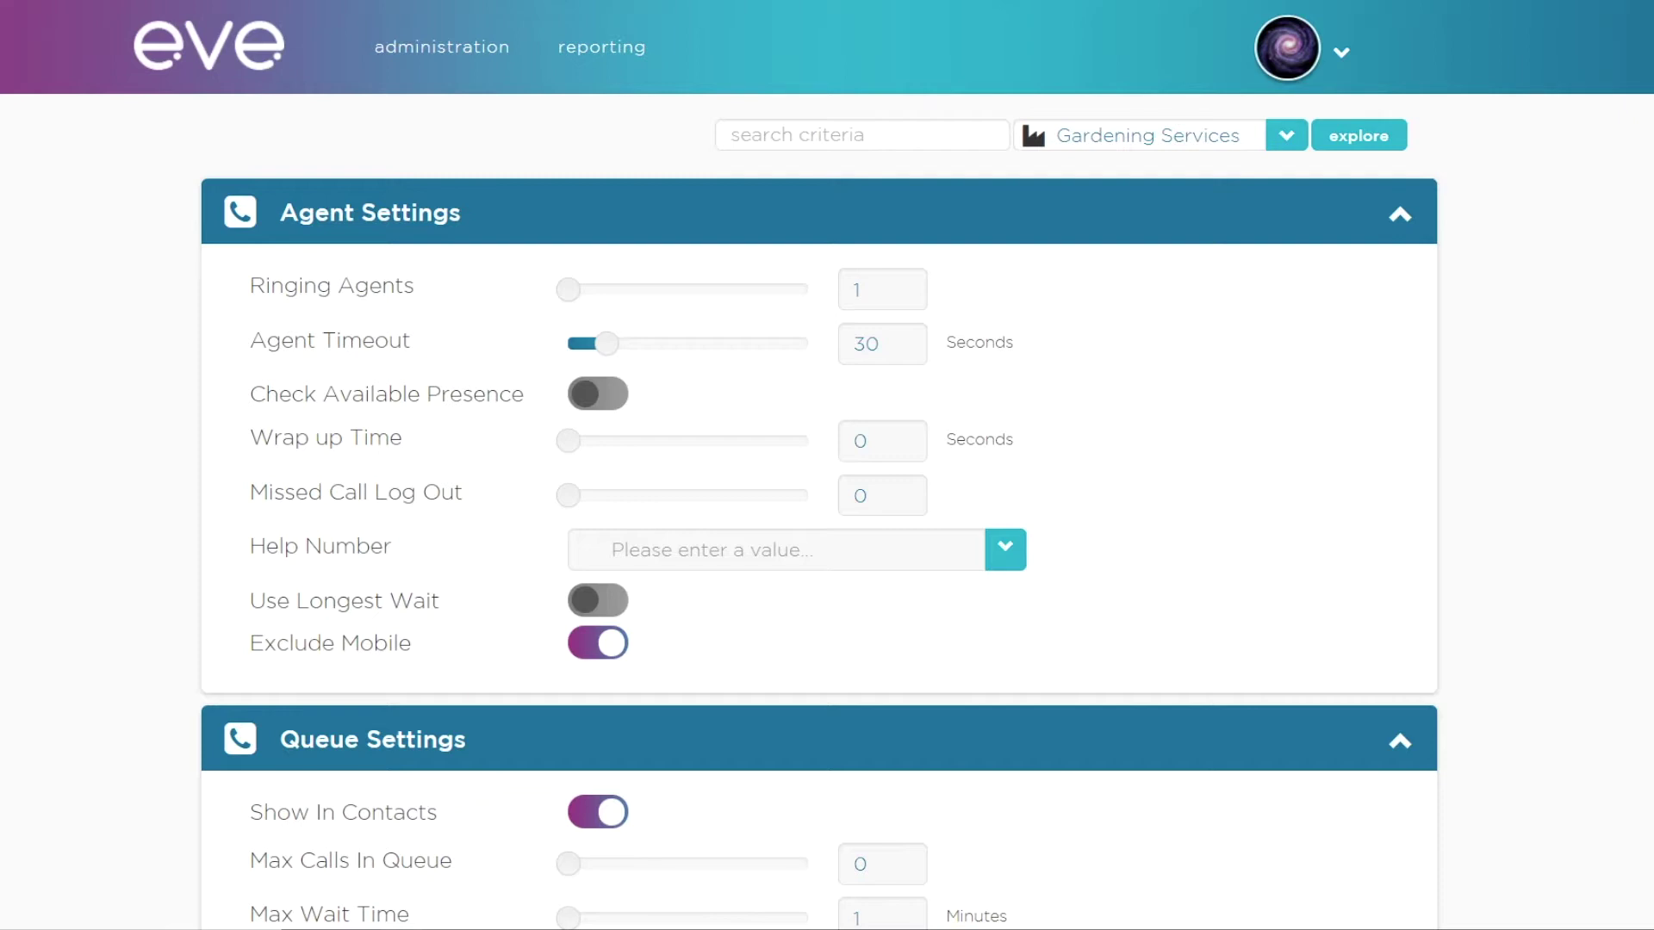
Step: Keep the number of ringing agents at 1 and set the agent timeout to 9 seconds
{"action": "mouse_move", "coordinate": [568, 289]}
{"action": "left_mouse_down"}
{"action": "mouse_move", "coordinate": [584, 289]}
{"action": "mouse_move", "coordinate": [568, 289]}
{"action": "left_mouse_up"}
{"action": "double_click", "coordinate": [870, 344]}
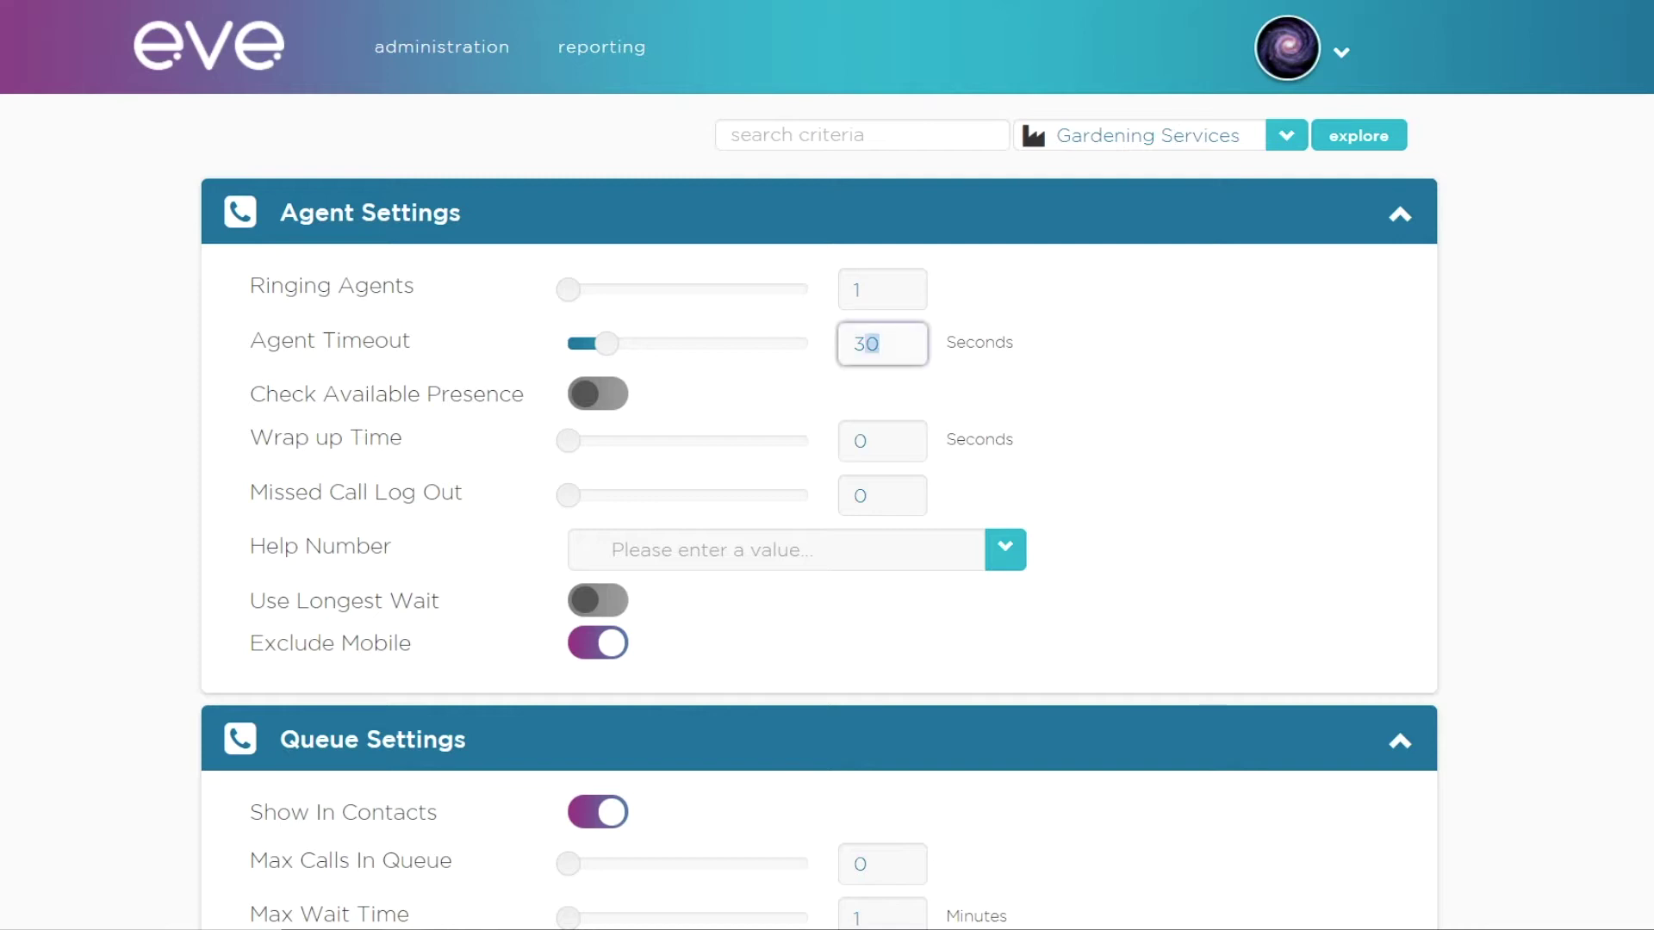
{"action": "type", "text": "9"}
{"action": "key", "text": "Tab"}
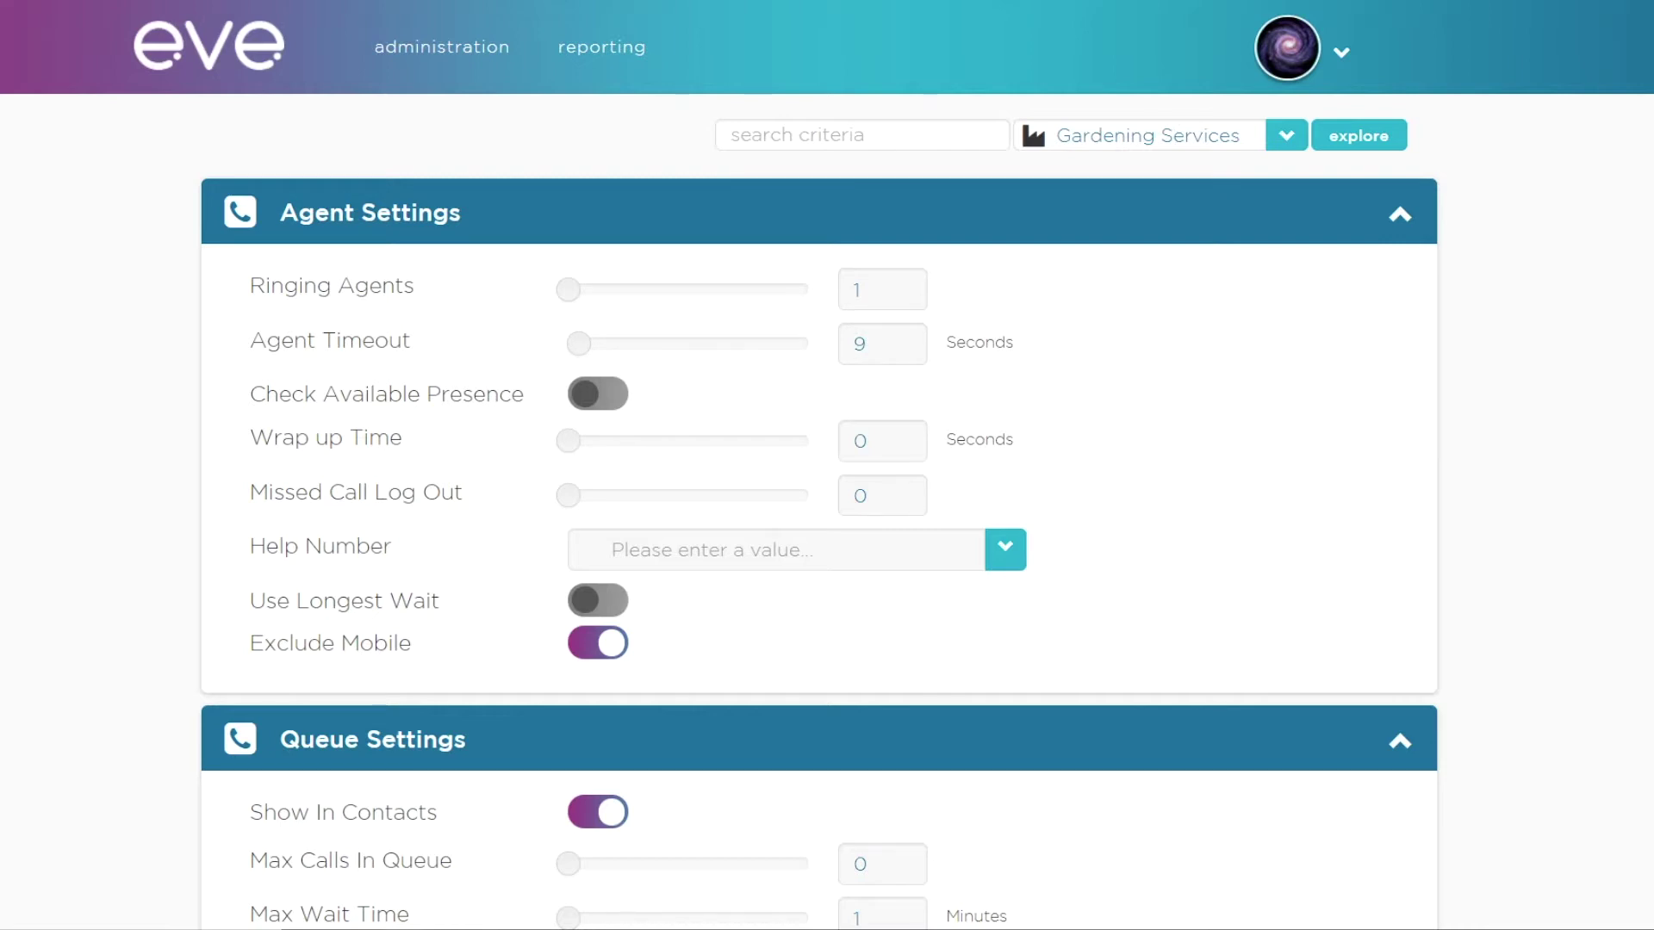
Step: Try Check Available Presence and turn it back off, and set the wrap up time to 20 seconds and back to 0
{"action": "key", "text": "space"}
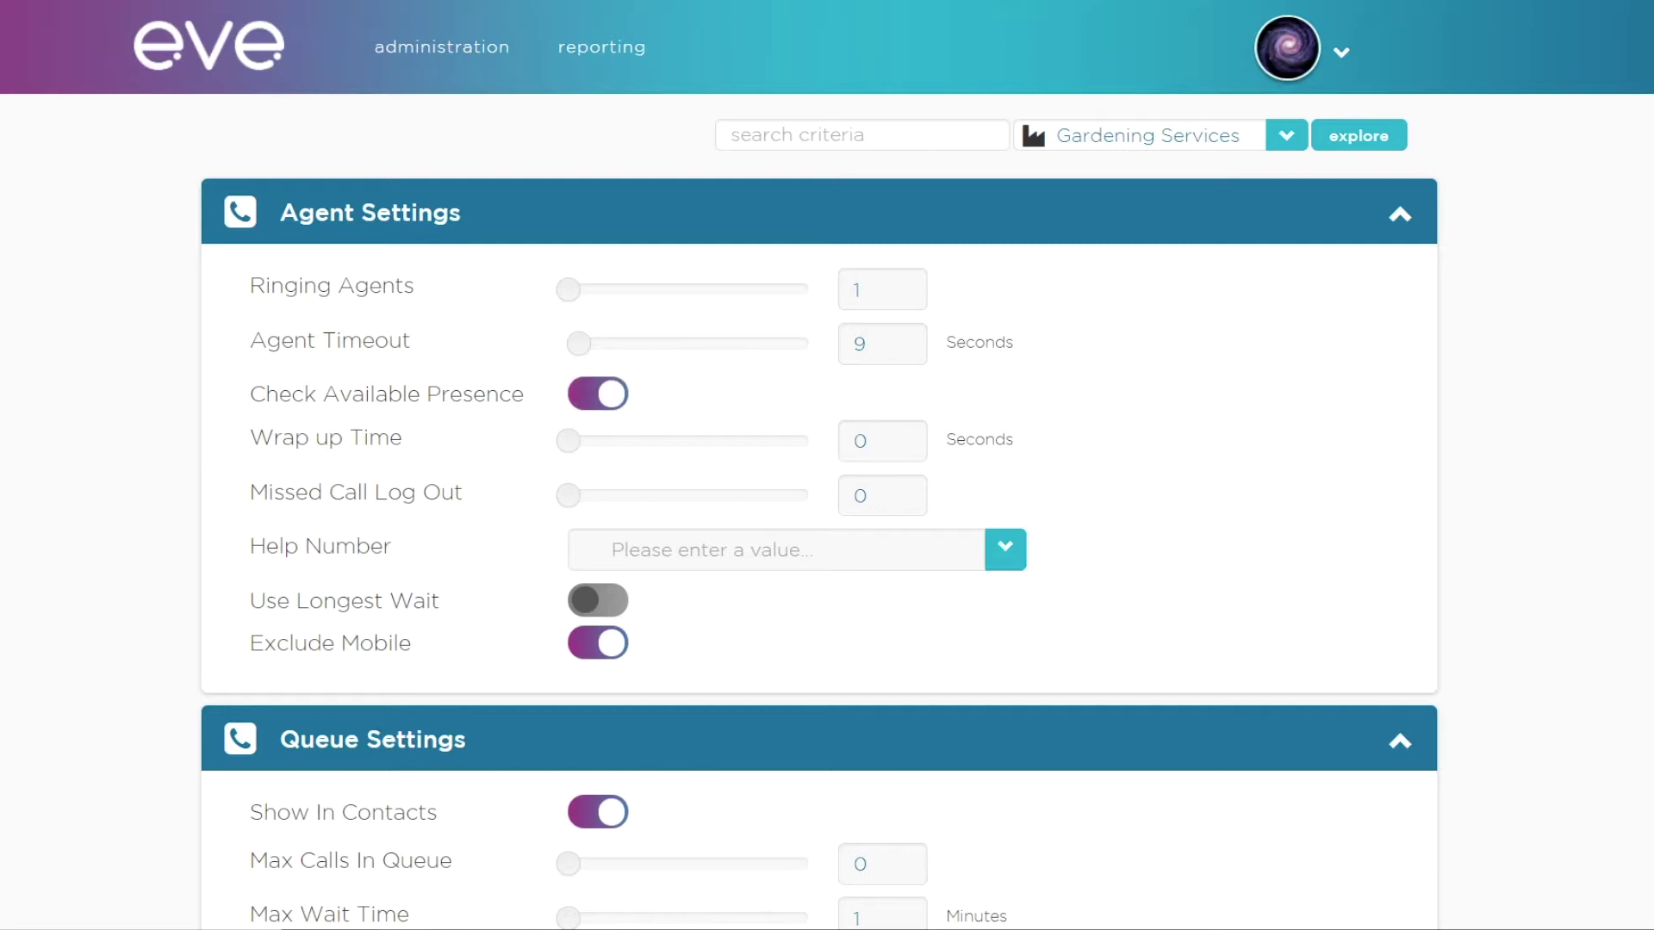
{"action": "key", "text": "space"}
{"action": "scroll", "coordinate": [827, 465], "scroll_direction": "down", "scroll_amount": 1}
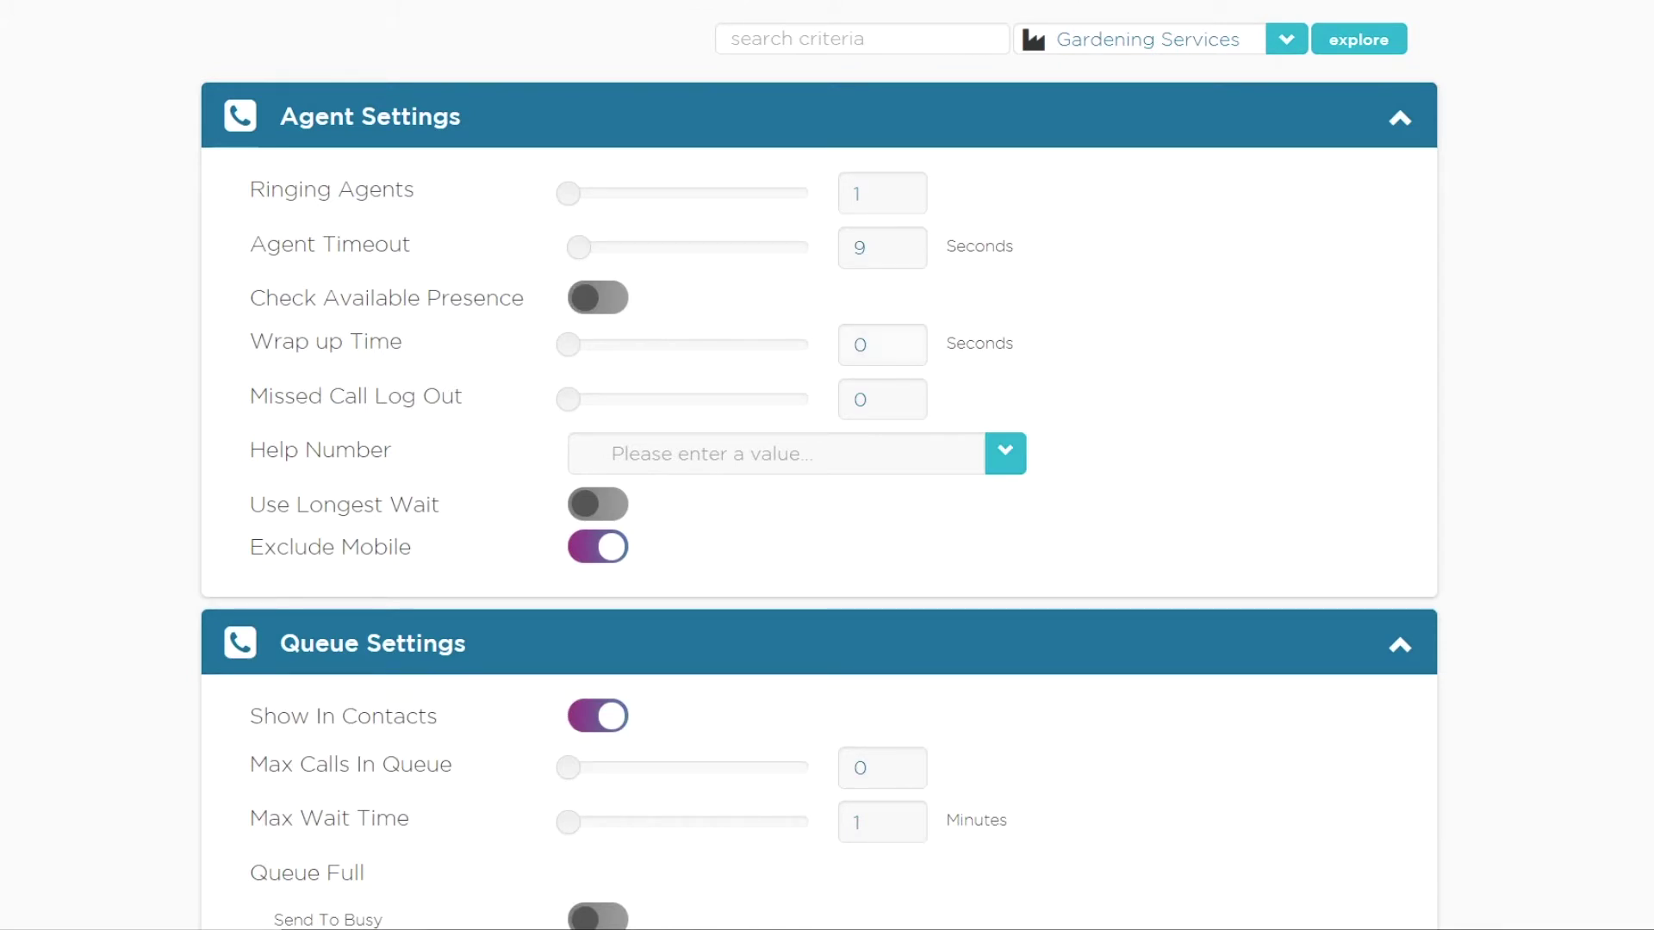
{"action": "double_click", "coordinate": [859, 345]}
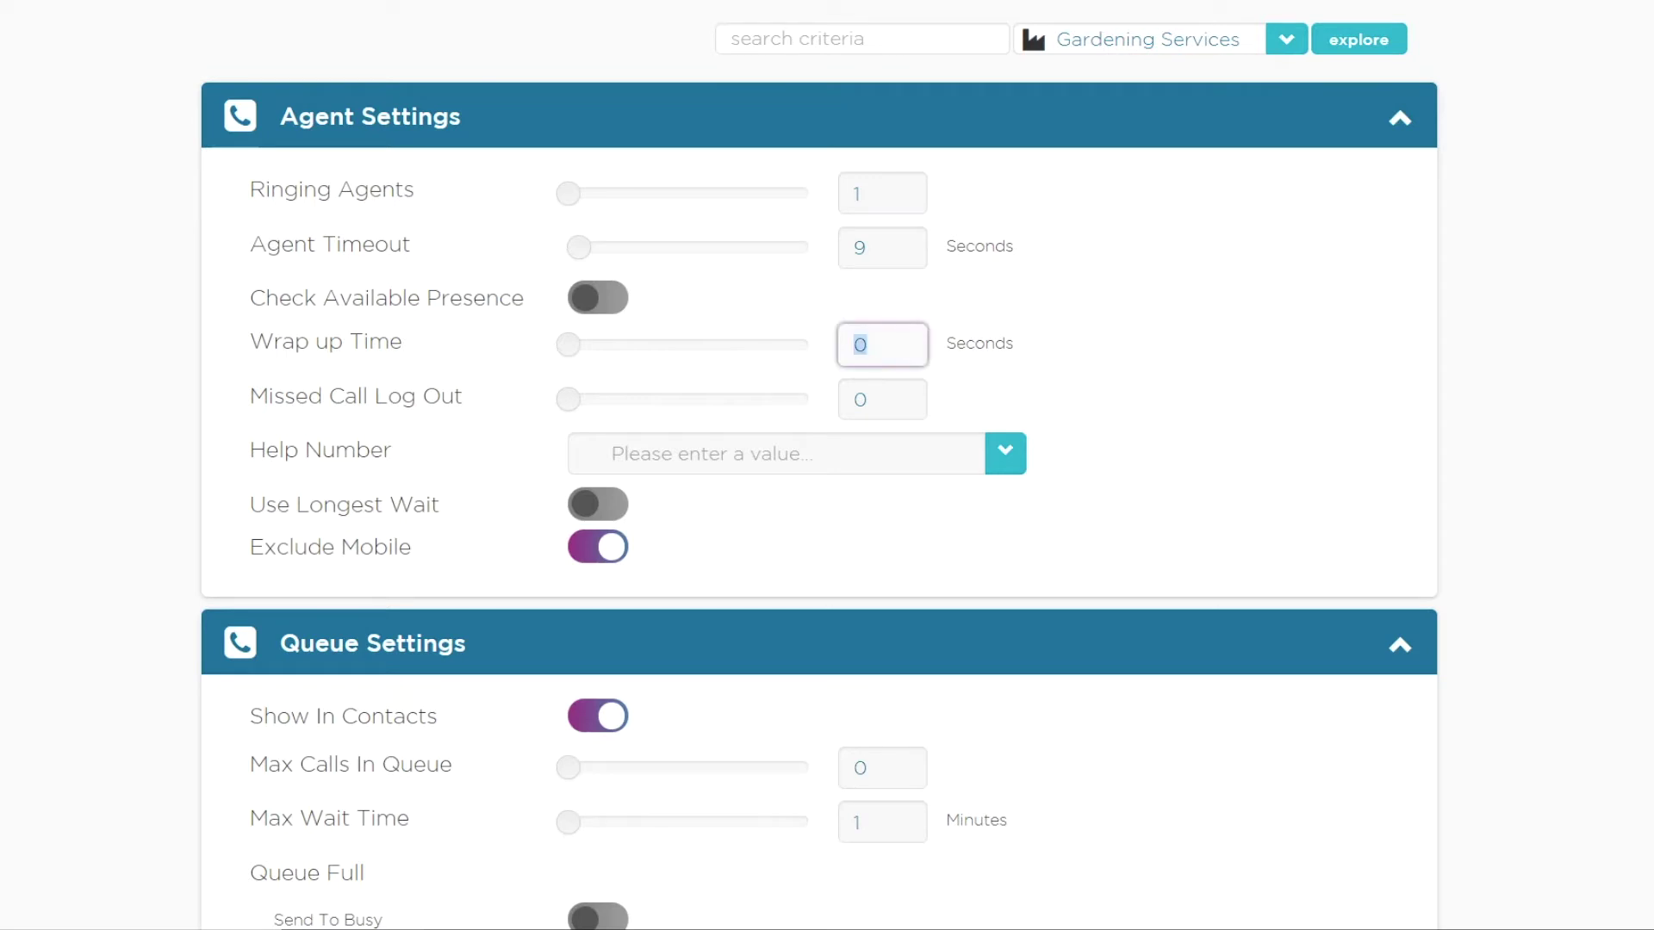
{"action": "type", "text": "20"}
{"action": "key", "text": "Tab"}
{"action": "double_click", "coordinate": [865, 344]}
{"action": "type", "text": "0"}
{"action": "key", "text": "Tab"}
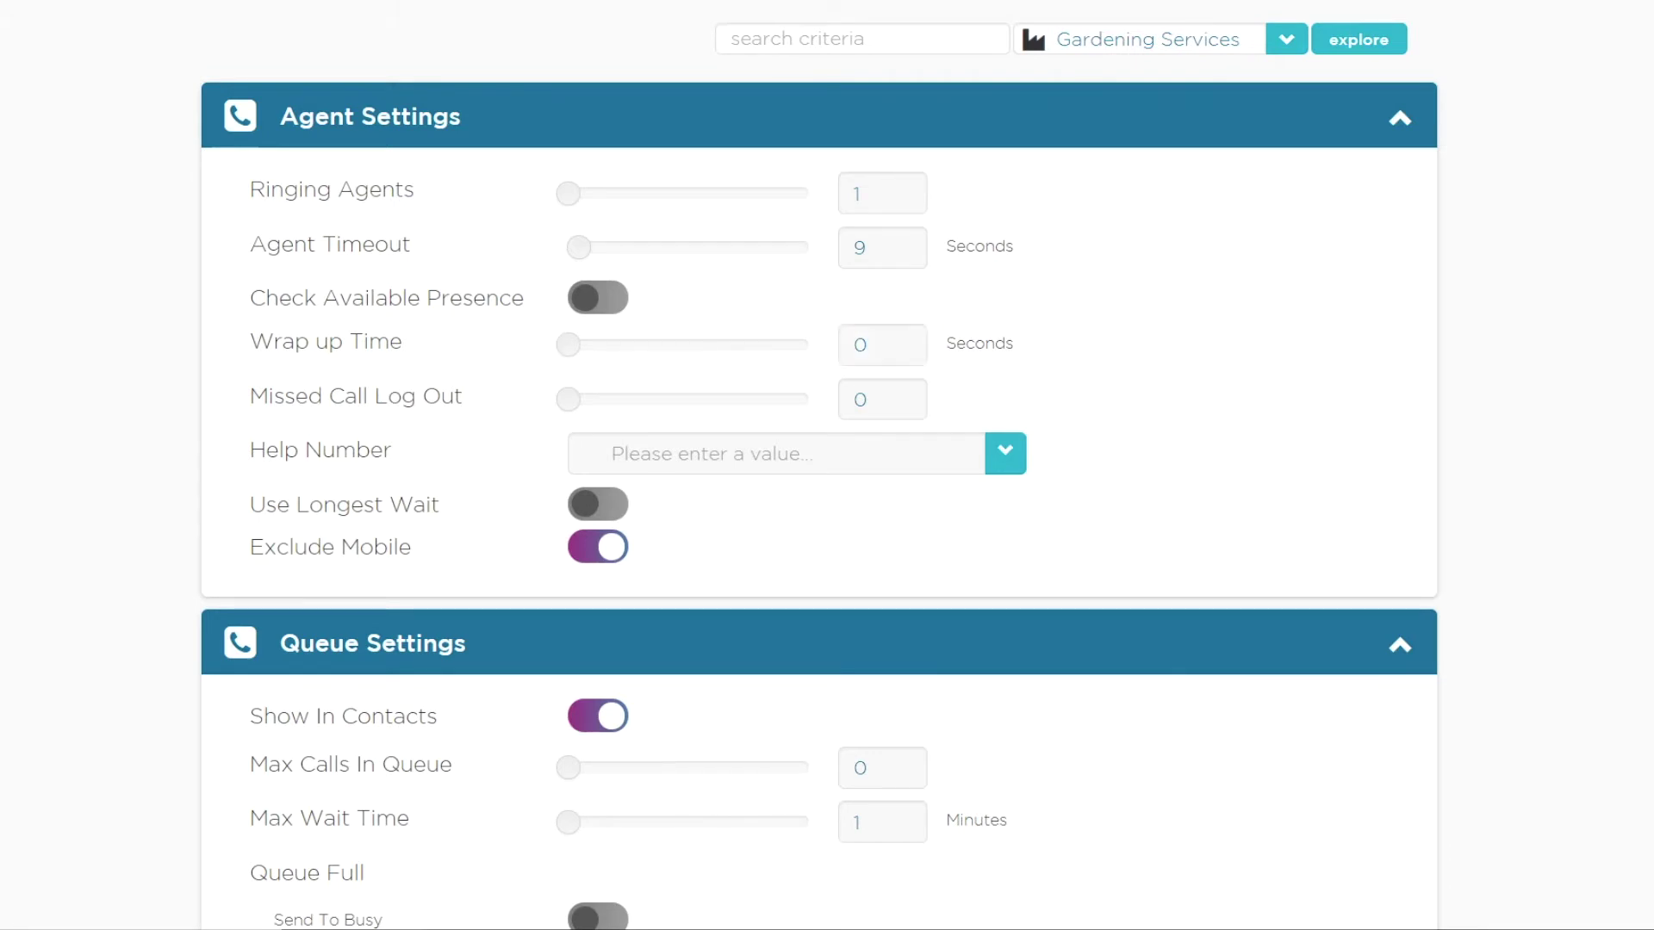
Step: Set the Missed Call Log Out value to 20 and return it to 0
{"action": "scroll", "coordinate": [819, 465], "scroll_direction": "down", "scroll_amount": 3}
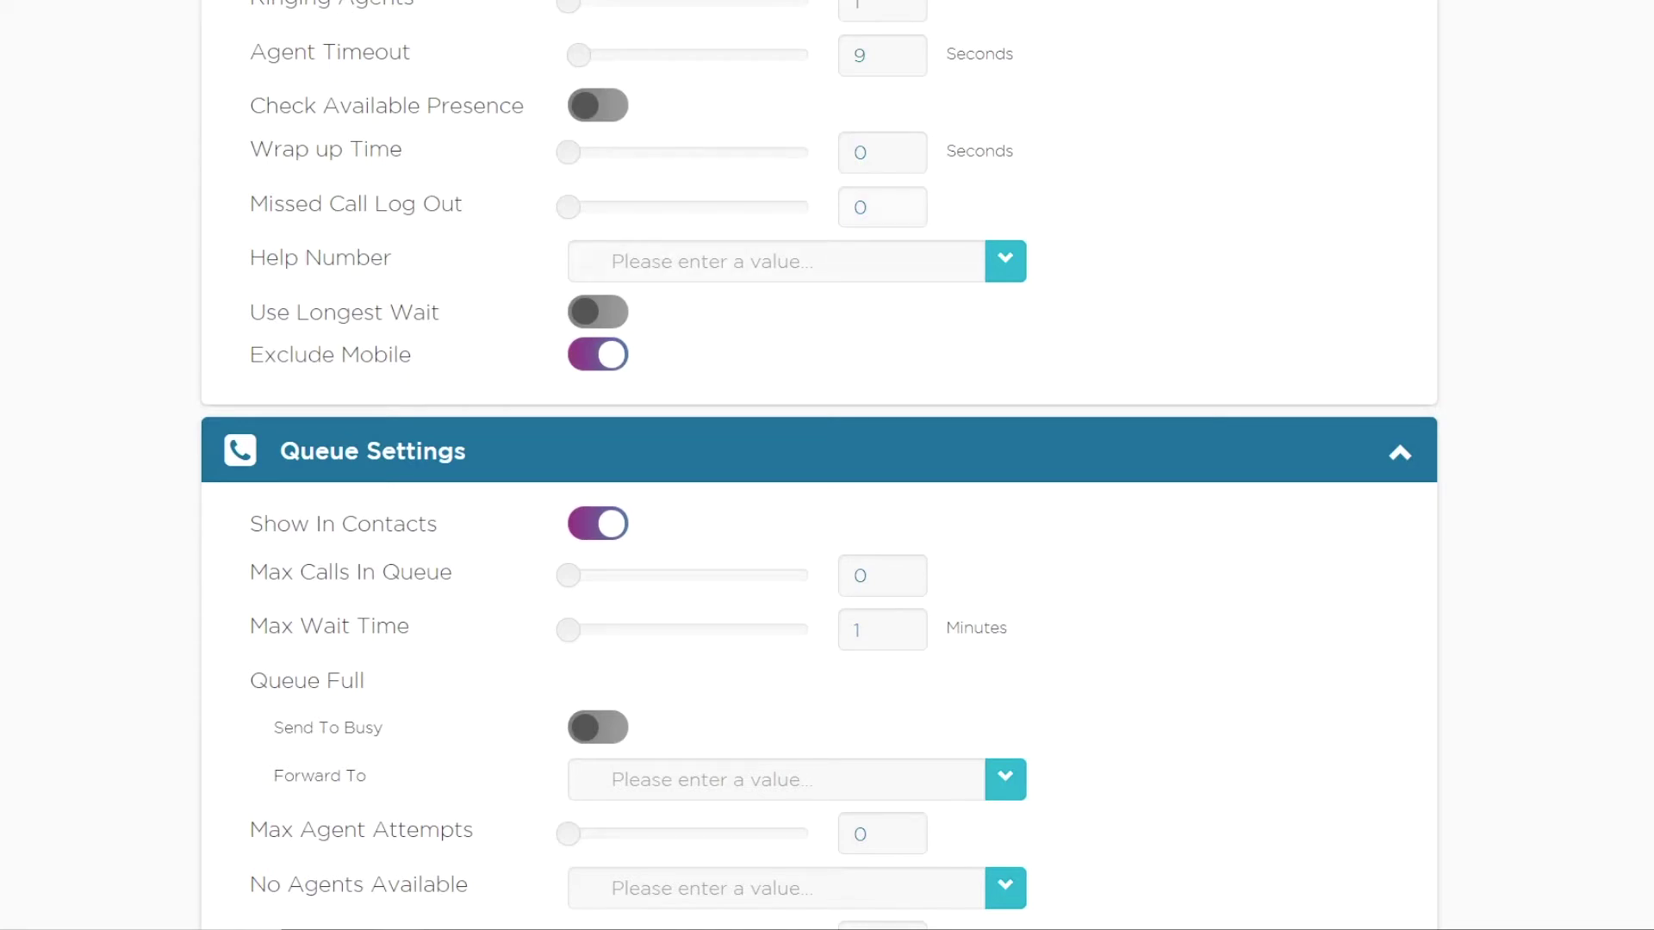
{"action": "double_click", "coordinate": [861, 207]}
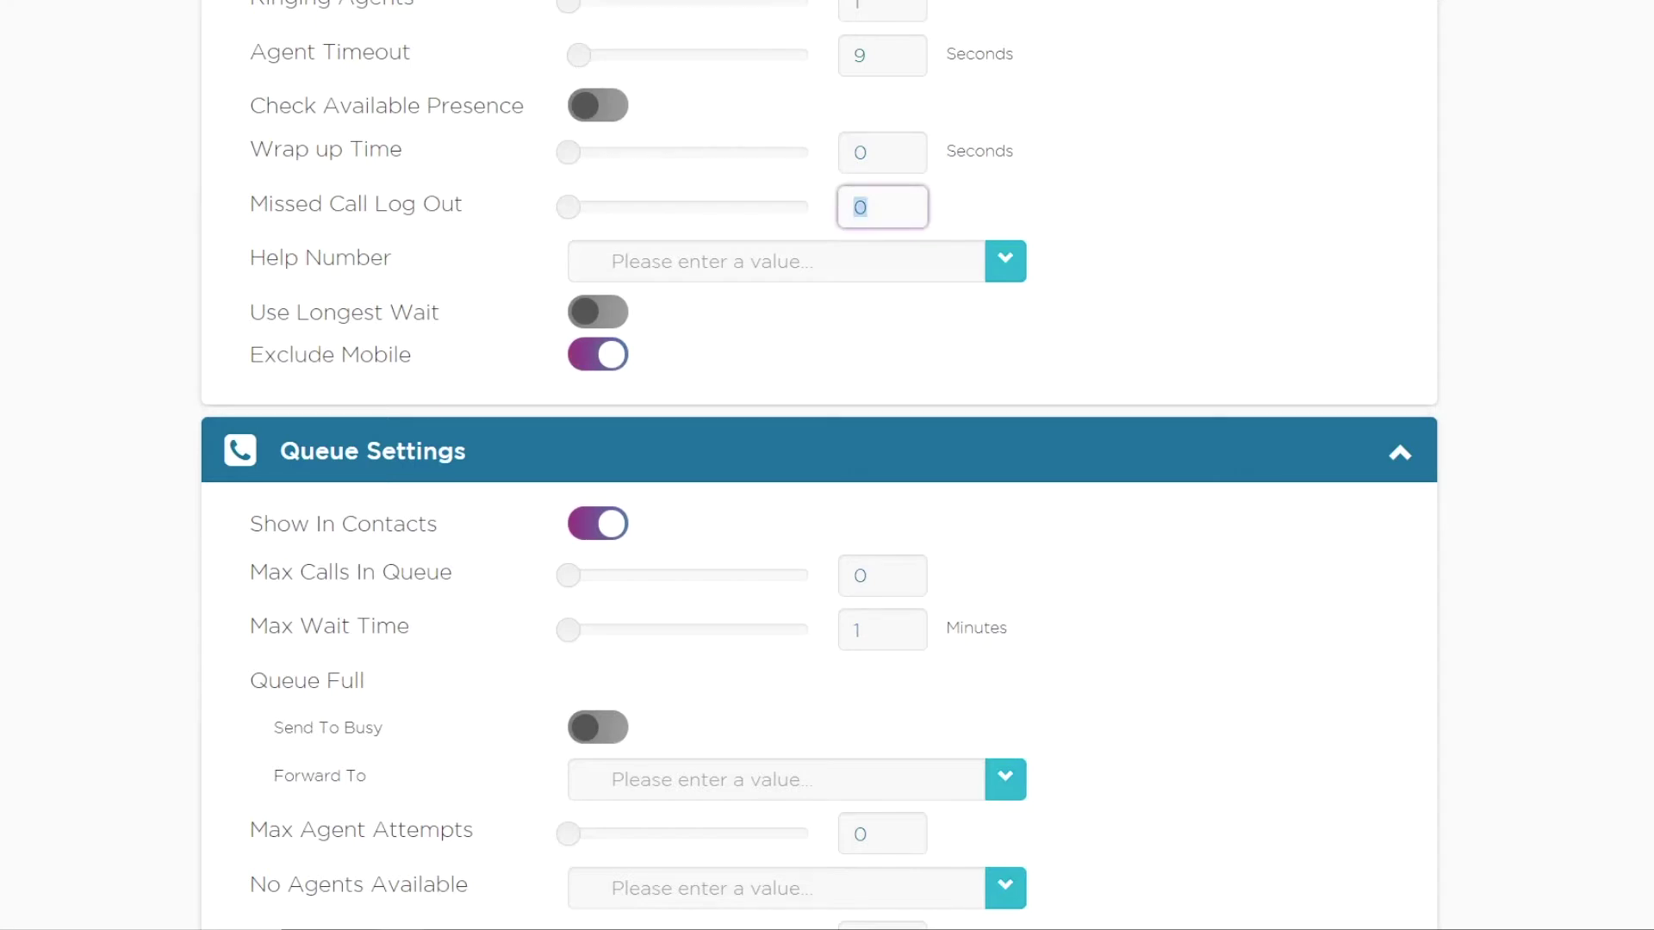
{"action": "type", "text": "20"}
{"action": "key", "text": "Tab"}
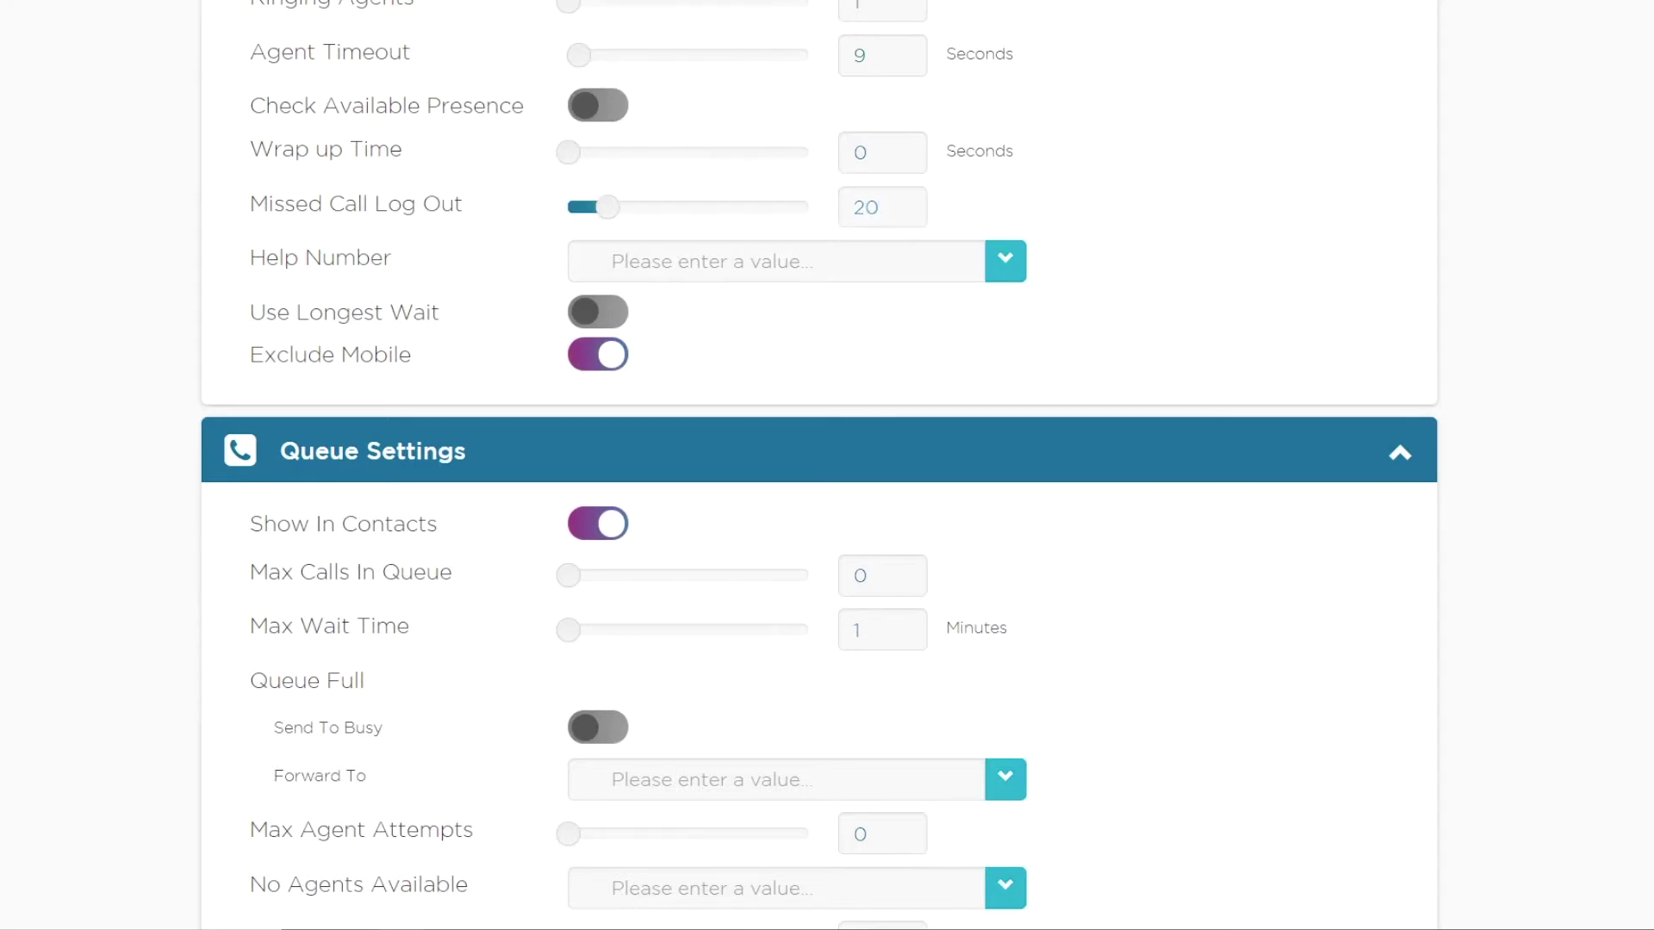
{"action": "left_click_drag", "start_coordinate": [607, 207], "coordinate": [568, 206]}
Step: Set the agents' help number to the last user in the list of available destinations
{"action": "left_click", "coordinate": [775, 262]}
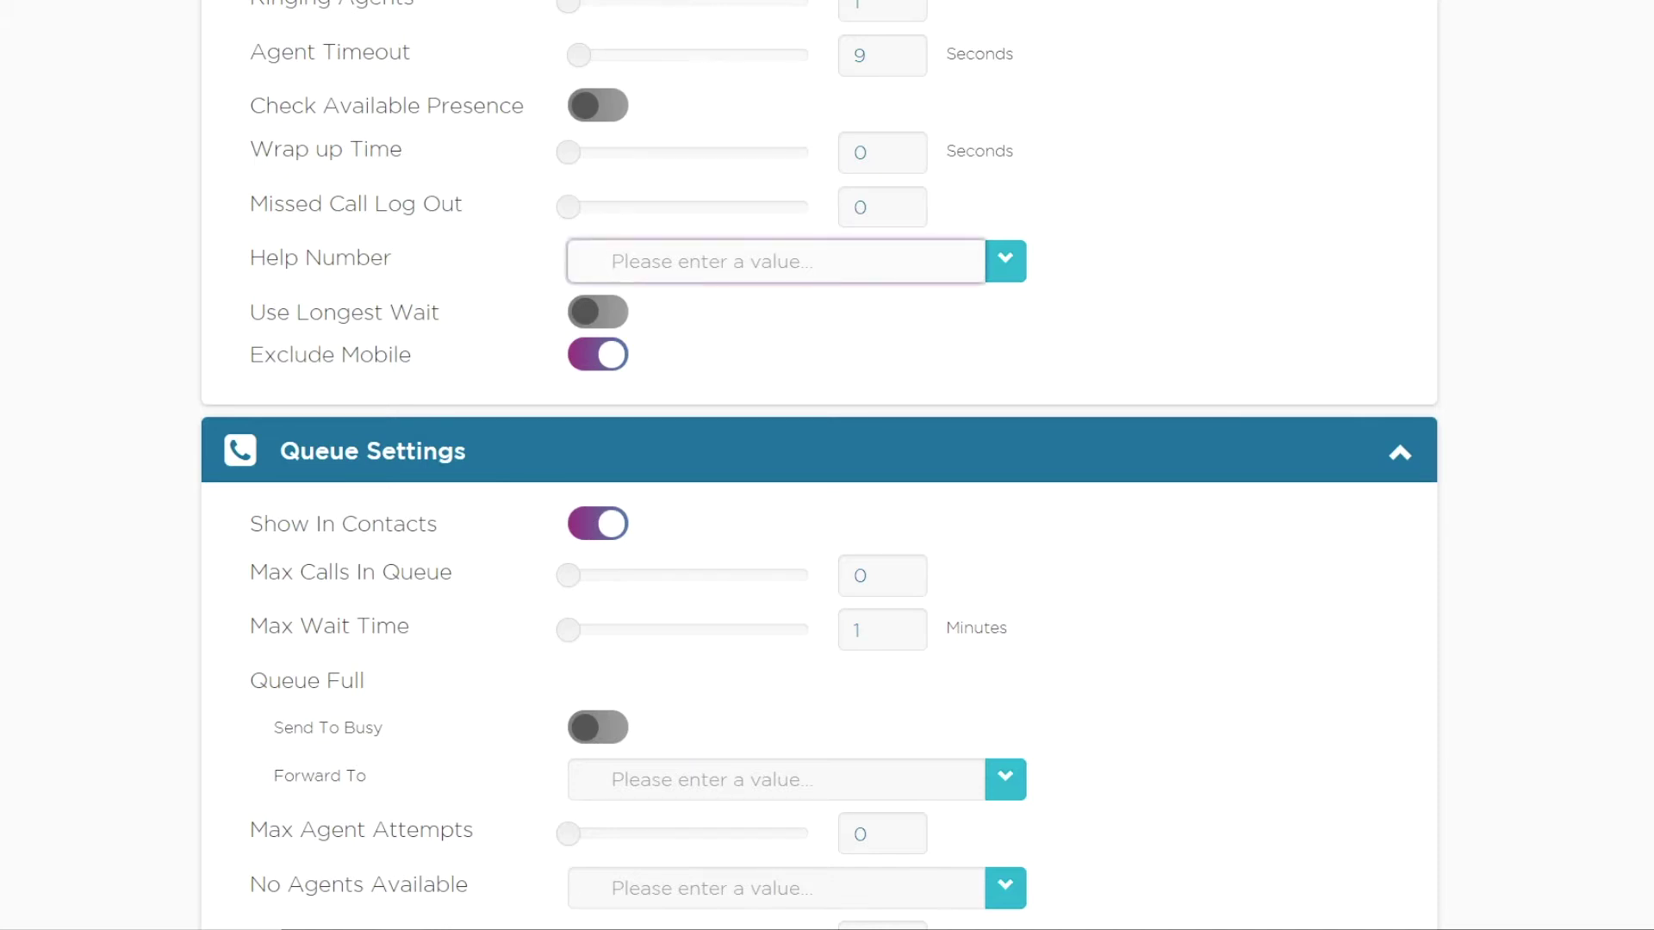
{"action": "left_click", "coordinate": [1005, 261]}
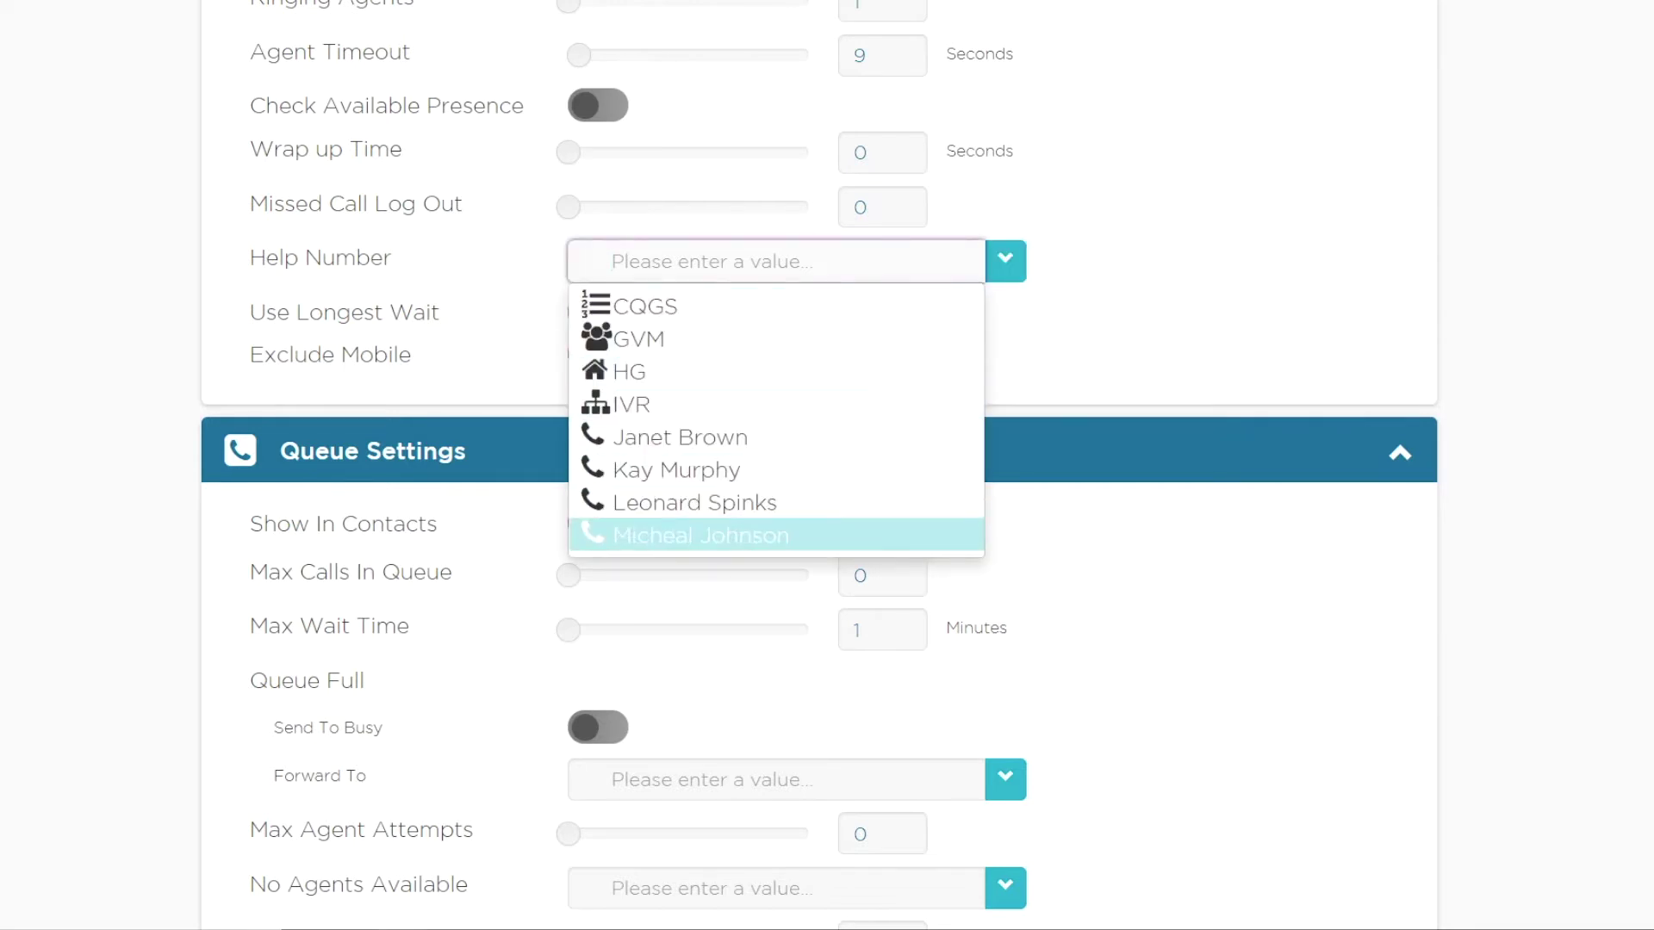
{"action": "key", "text": "Return"}
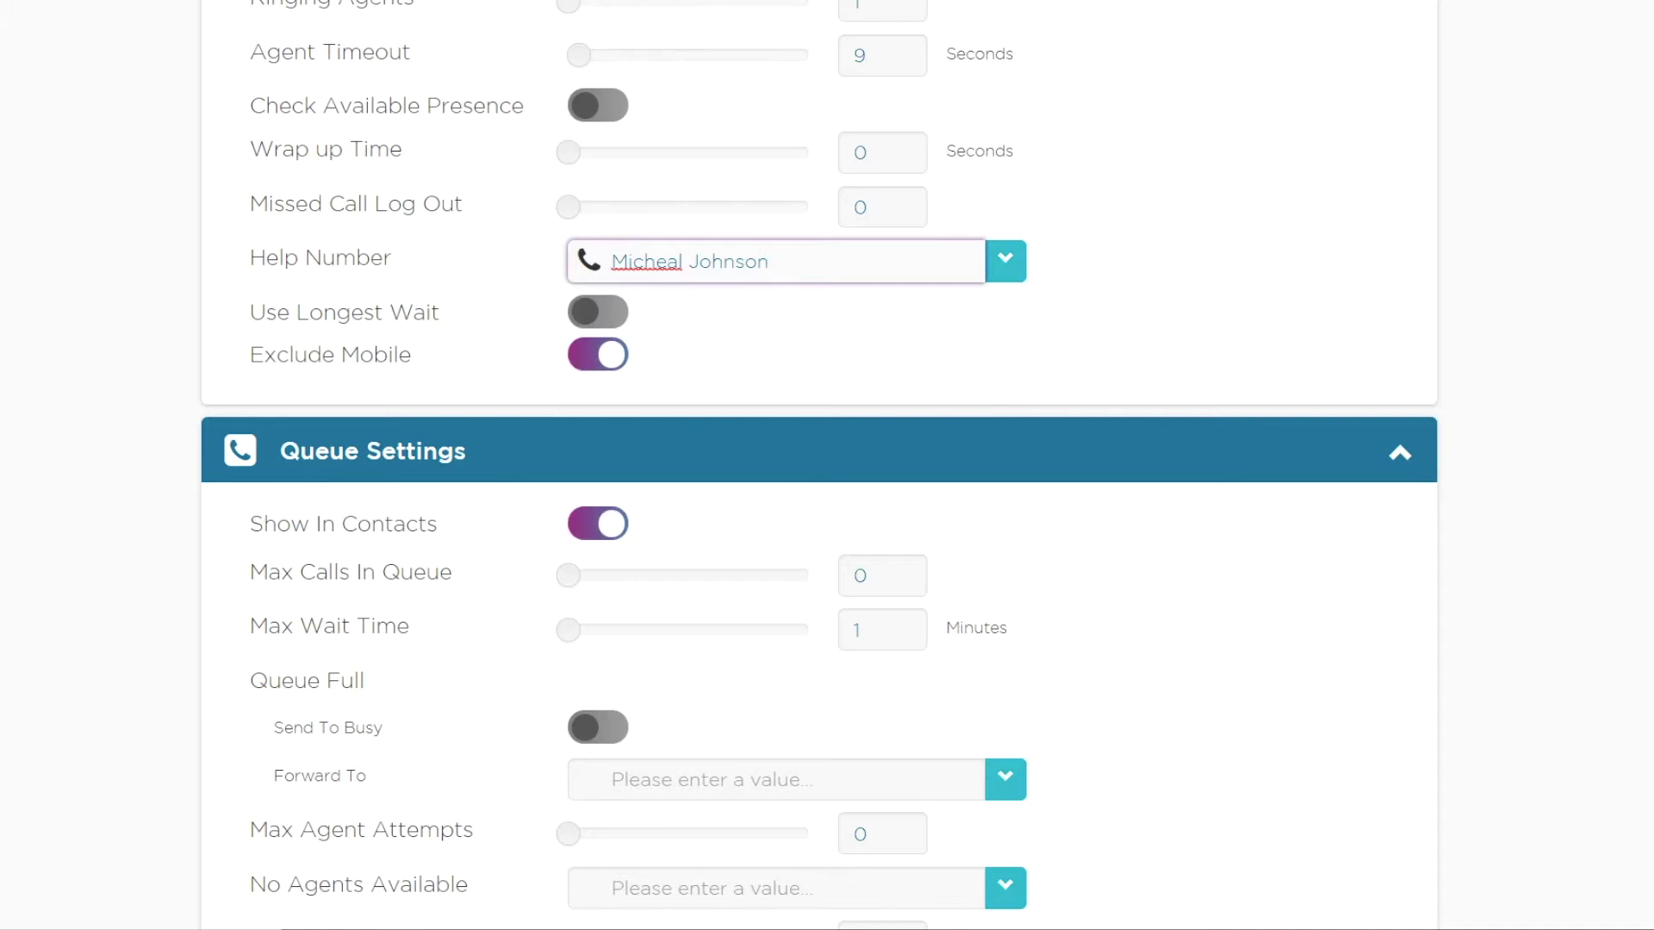
{"action": "key", "text": "Tab"}
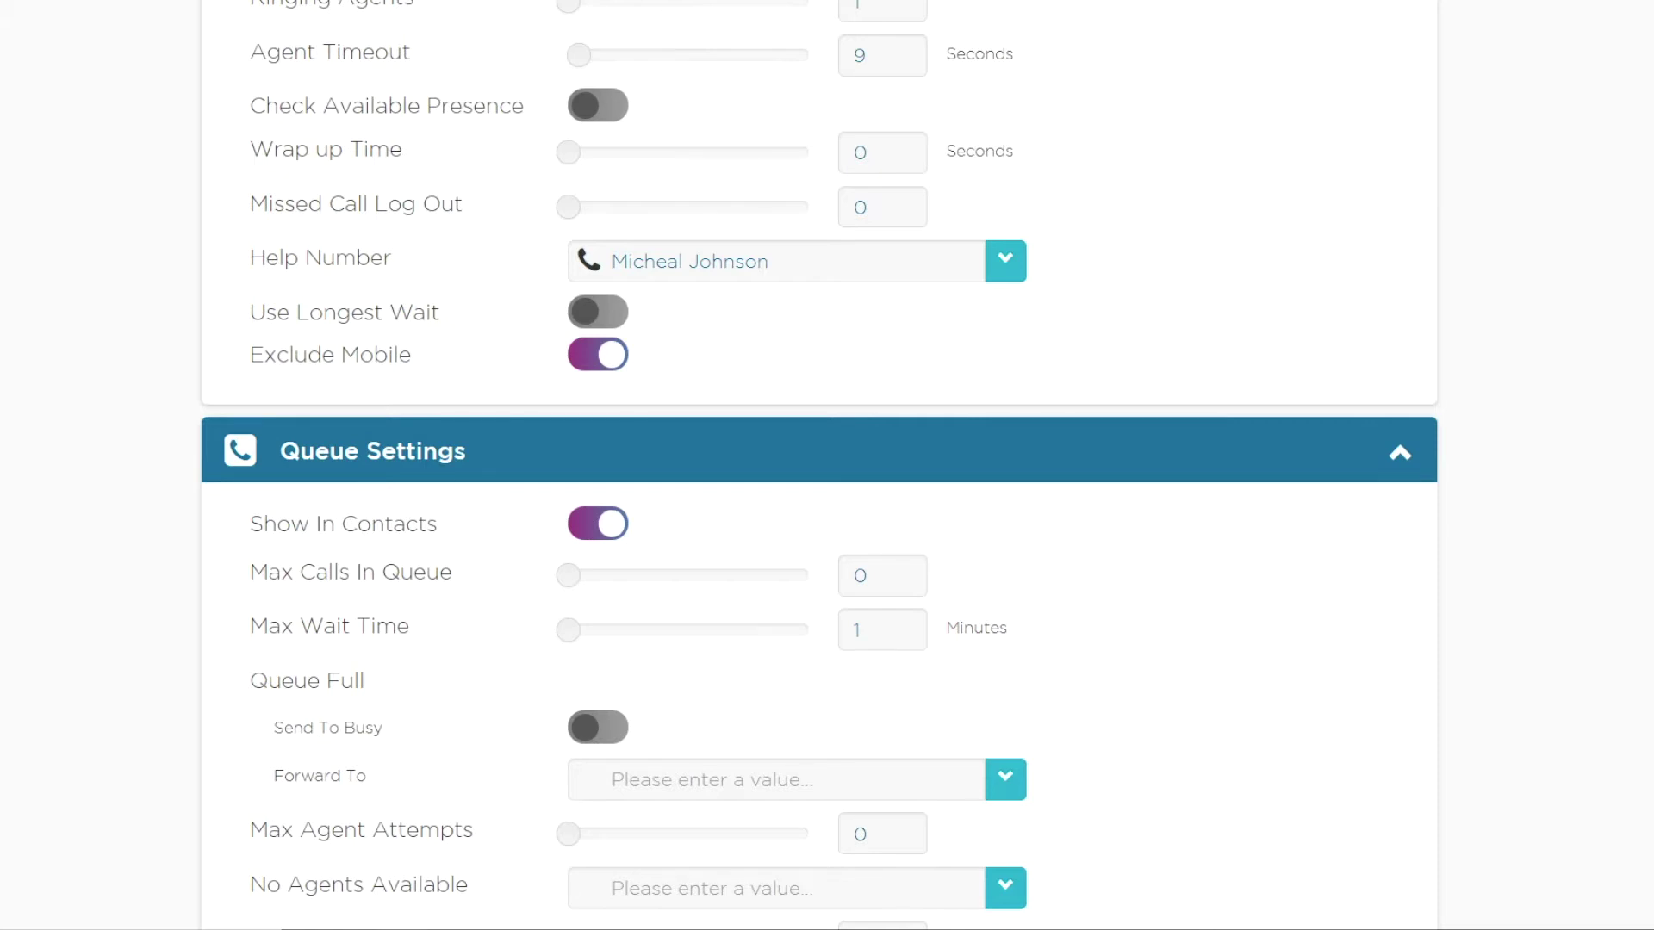
Step: Turn Exclude Mobile off and back on in the agent settings
{"action": "left_click", "coordinate": [598, 354]}
{"action": "left_click", "coordinate": [597, 354]}
{"action": "scroll", "coordinate": [827, 465], "scroll_direction": "down", "scroll_amount": 3}
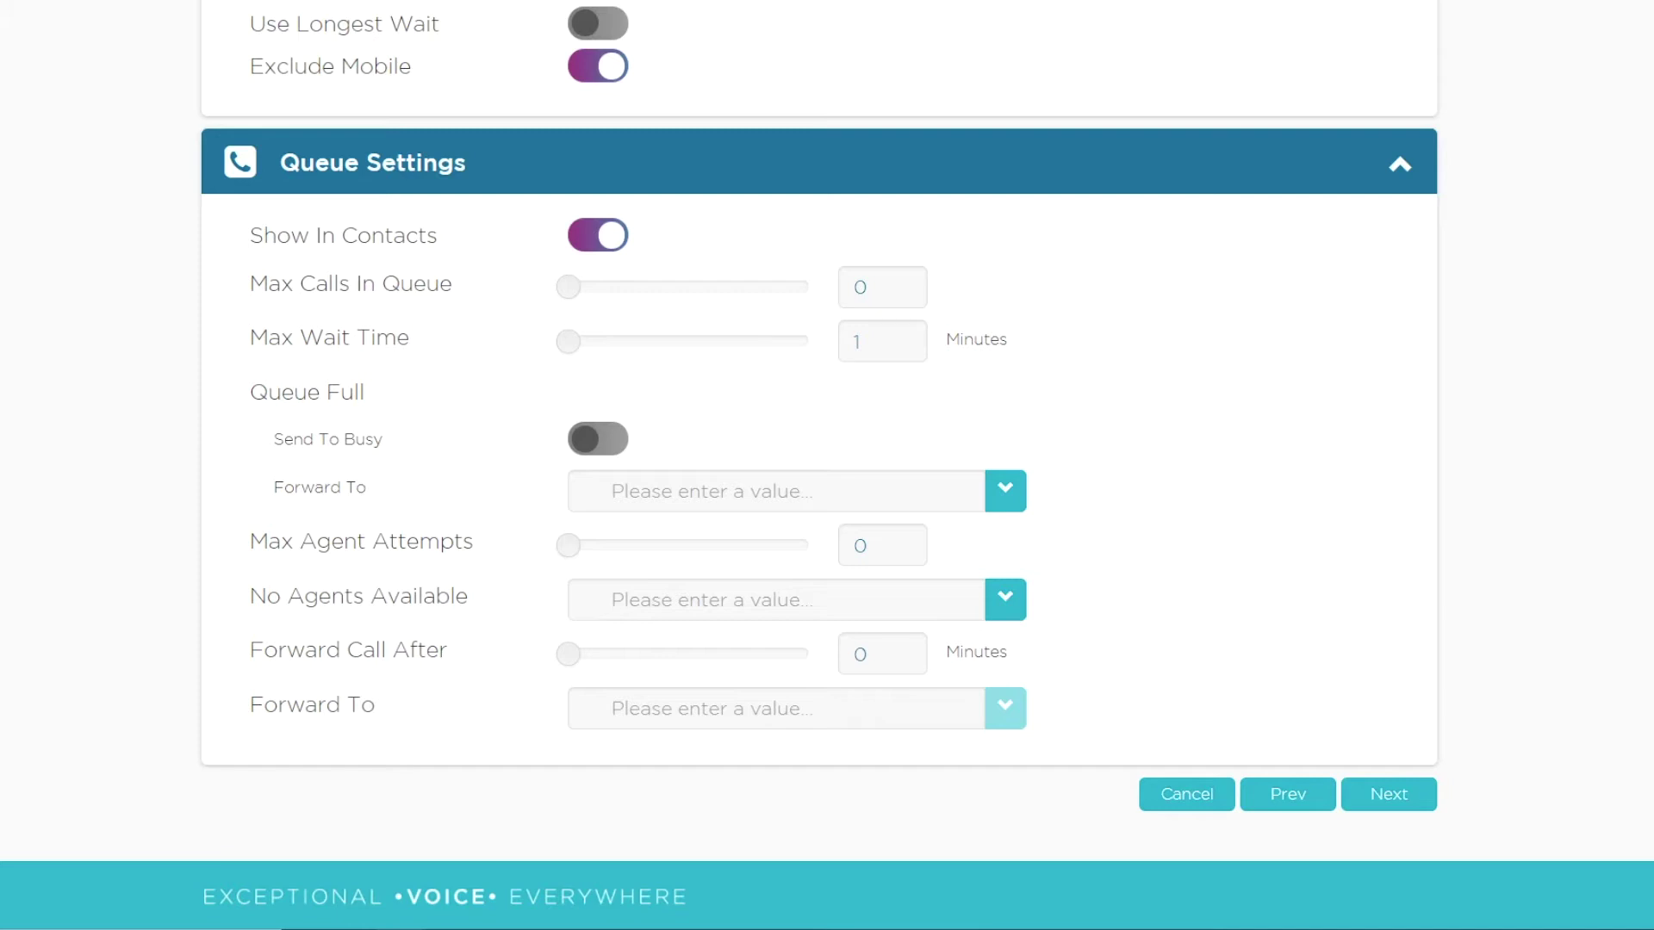
Step: Set Max Calls In Queue to 5 and Max Wait Time to 240 minutes in the queue settings
{"action": "left_click_drag", "start_coordinate": [569, 287], "coordinate": [688, 287]}
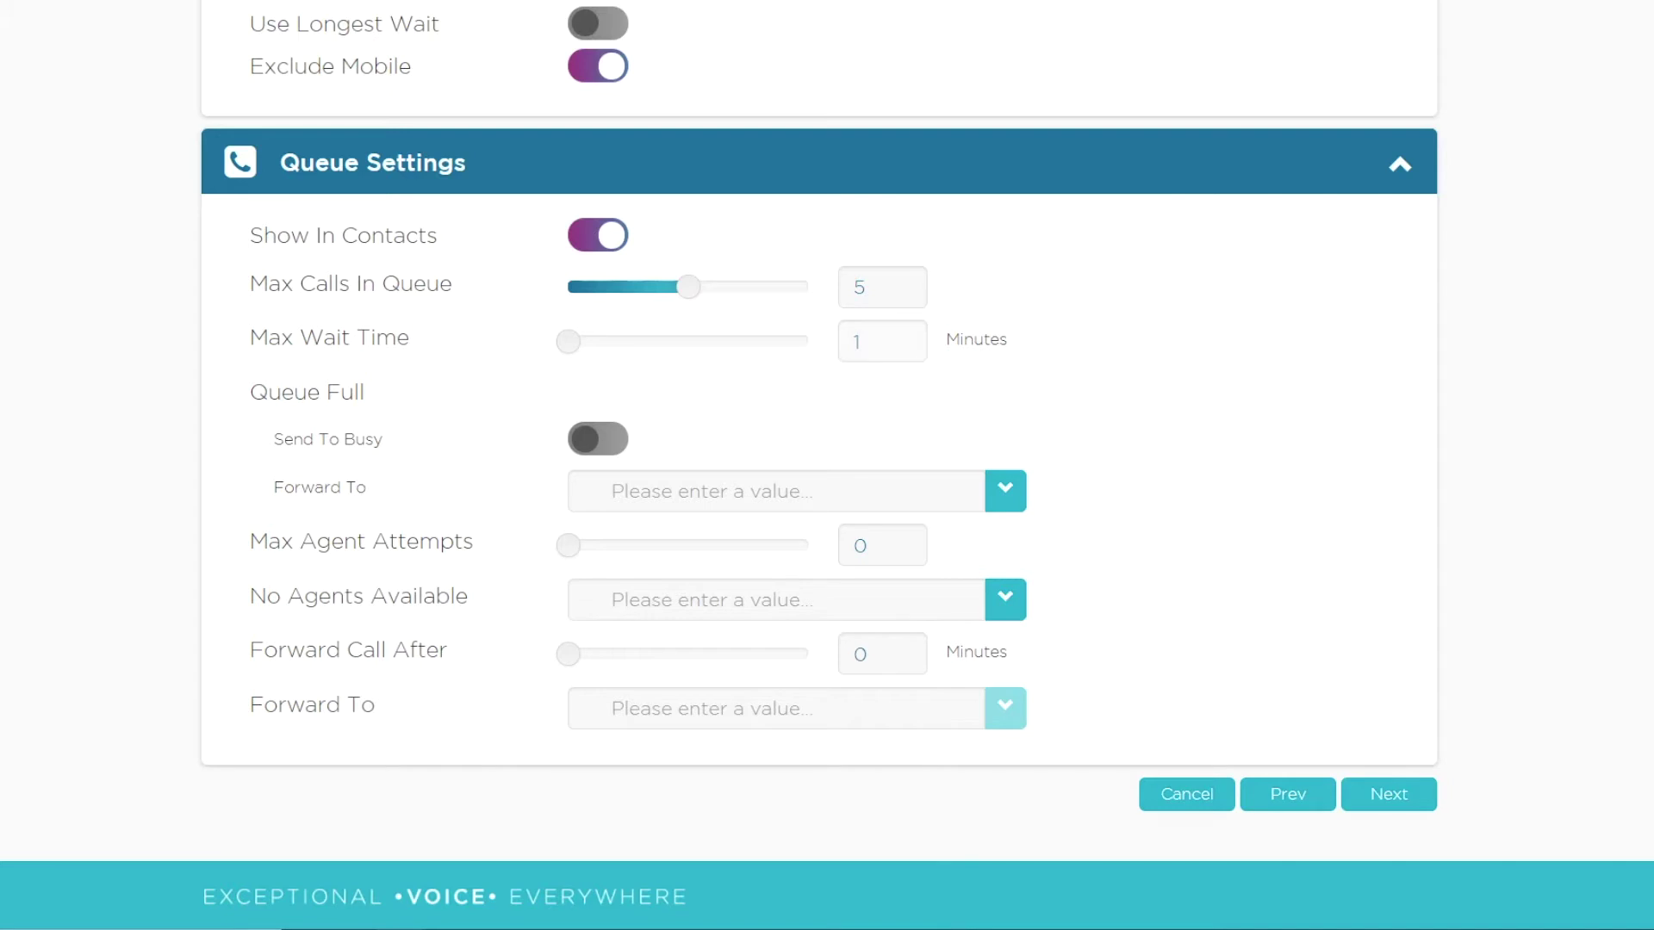
{"action": "left_click_drag", "start_coordinate": [568, 341], "coordinate": [808, 341]}
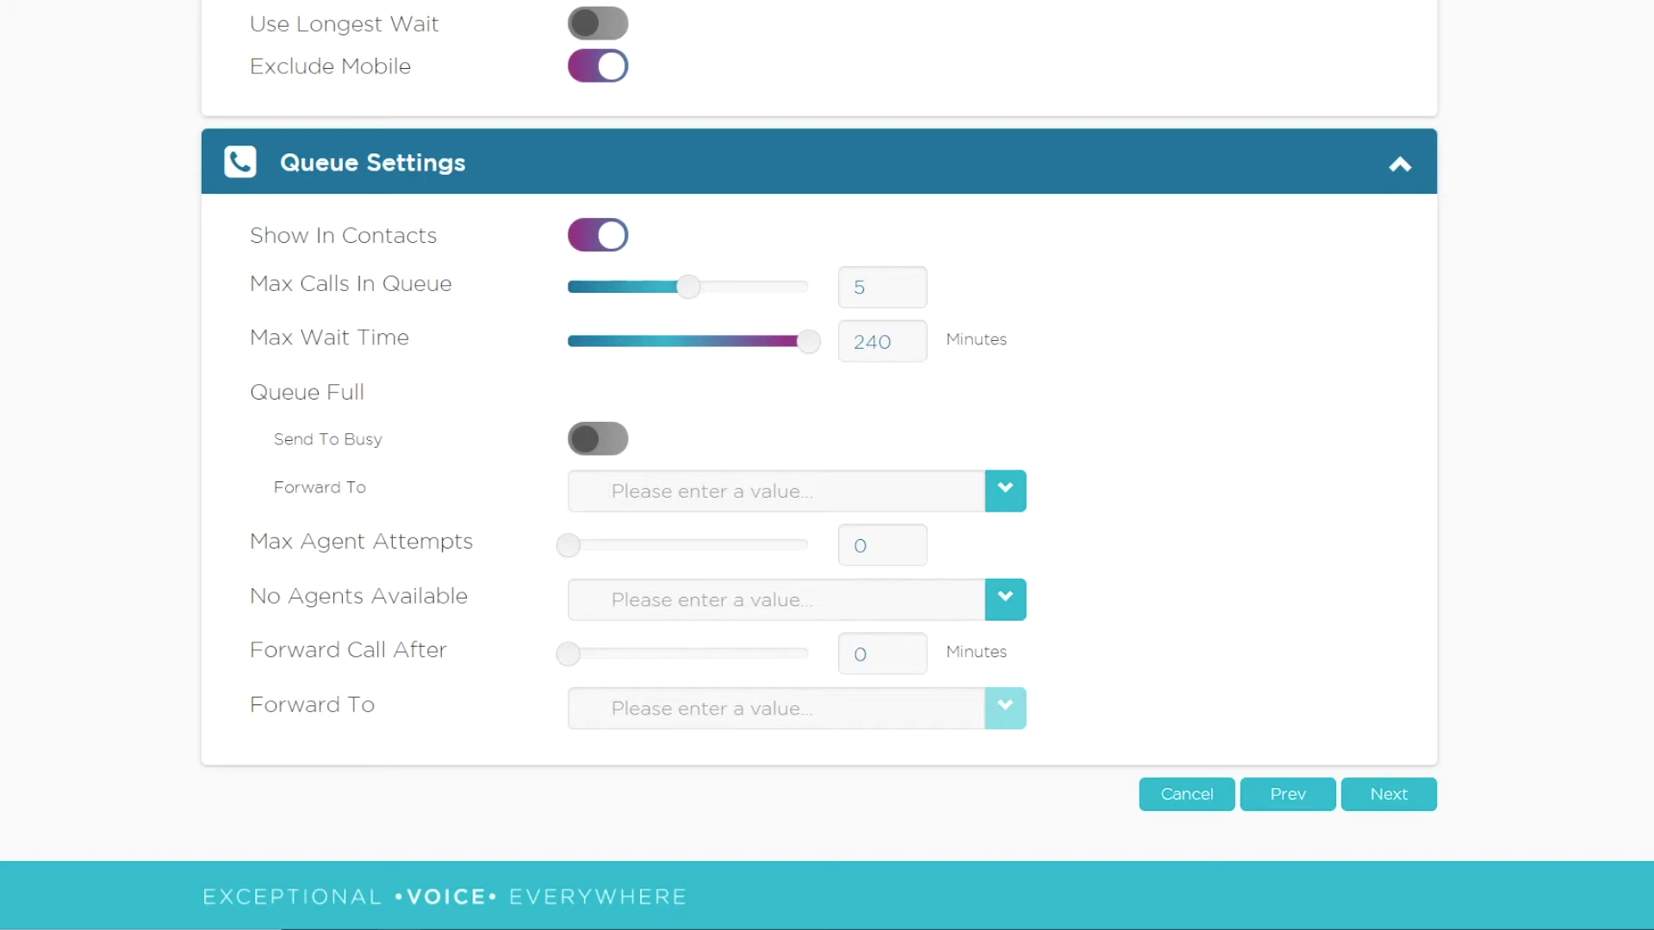
Step: Look through the Queue Full forwarding destinations without choosing one, and turn on Send To Busy
{"action": "left_click", "coordinate": [598, 439]}
{"action": "left_click", "coordinate": [597, 440]}
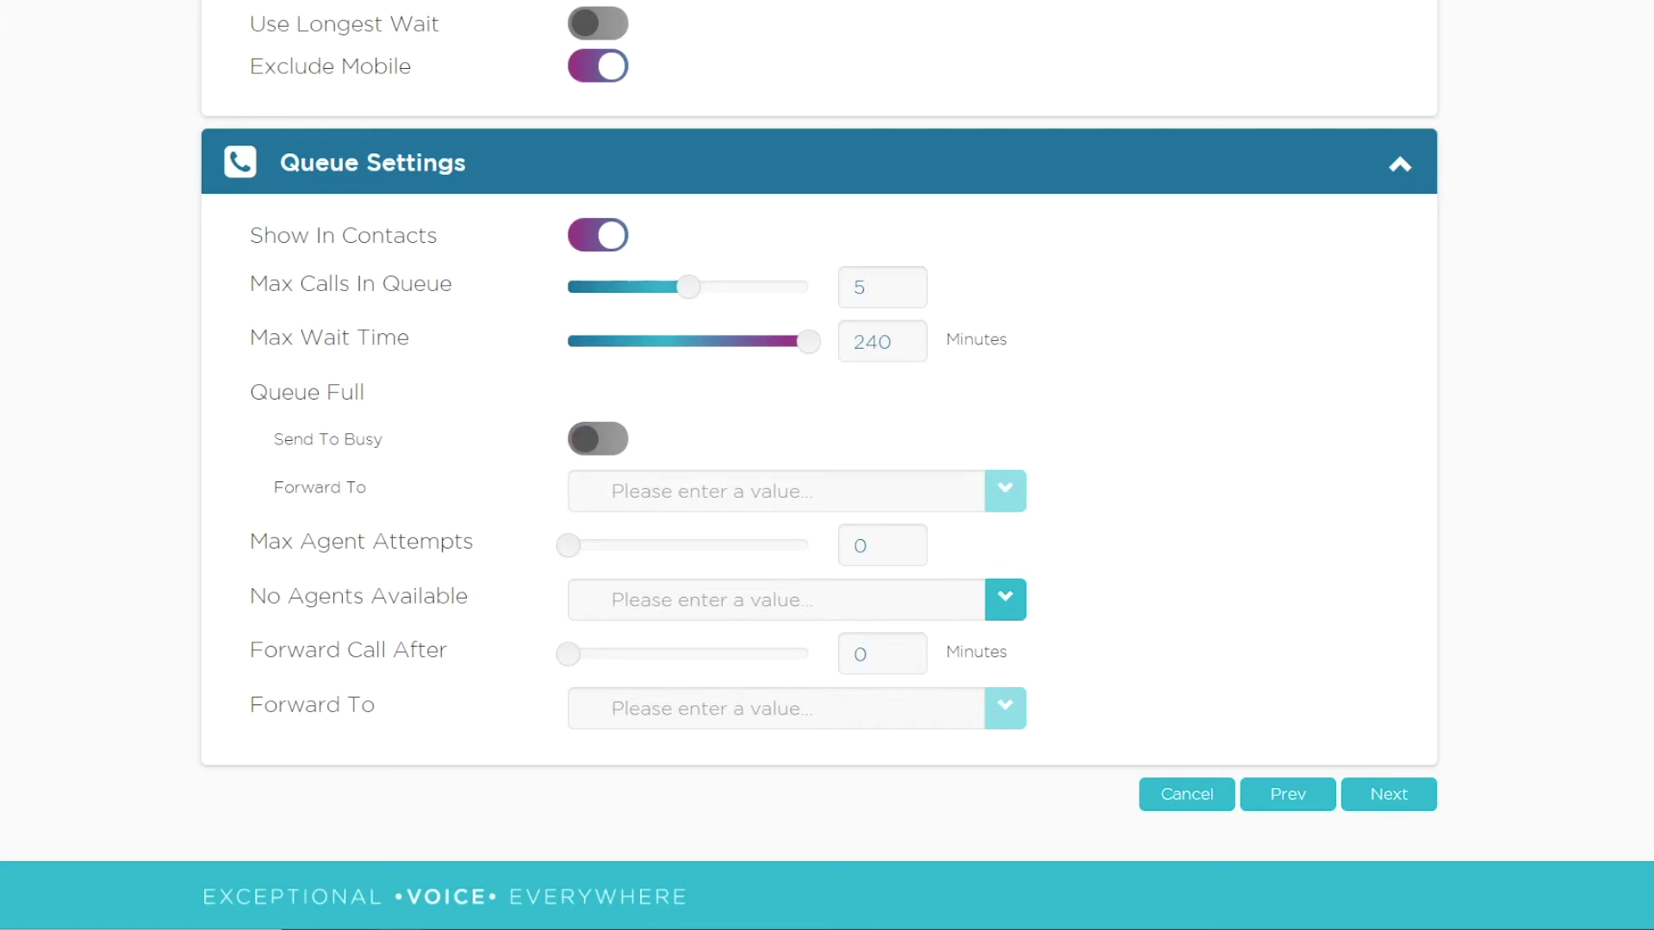
{"action": "left_click", "coordinate": [1005, 491]}
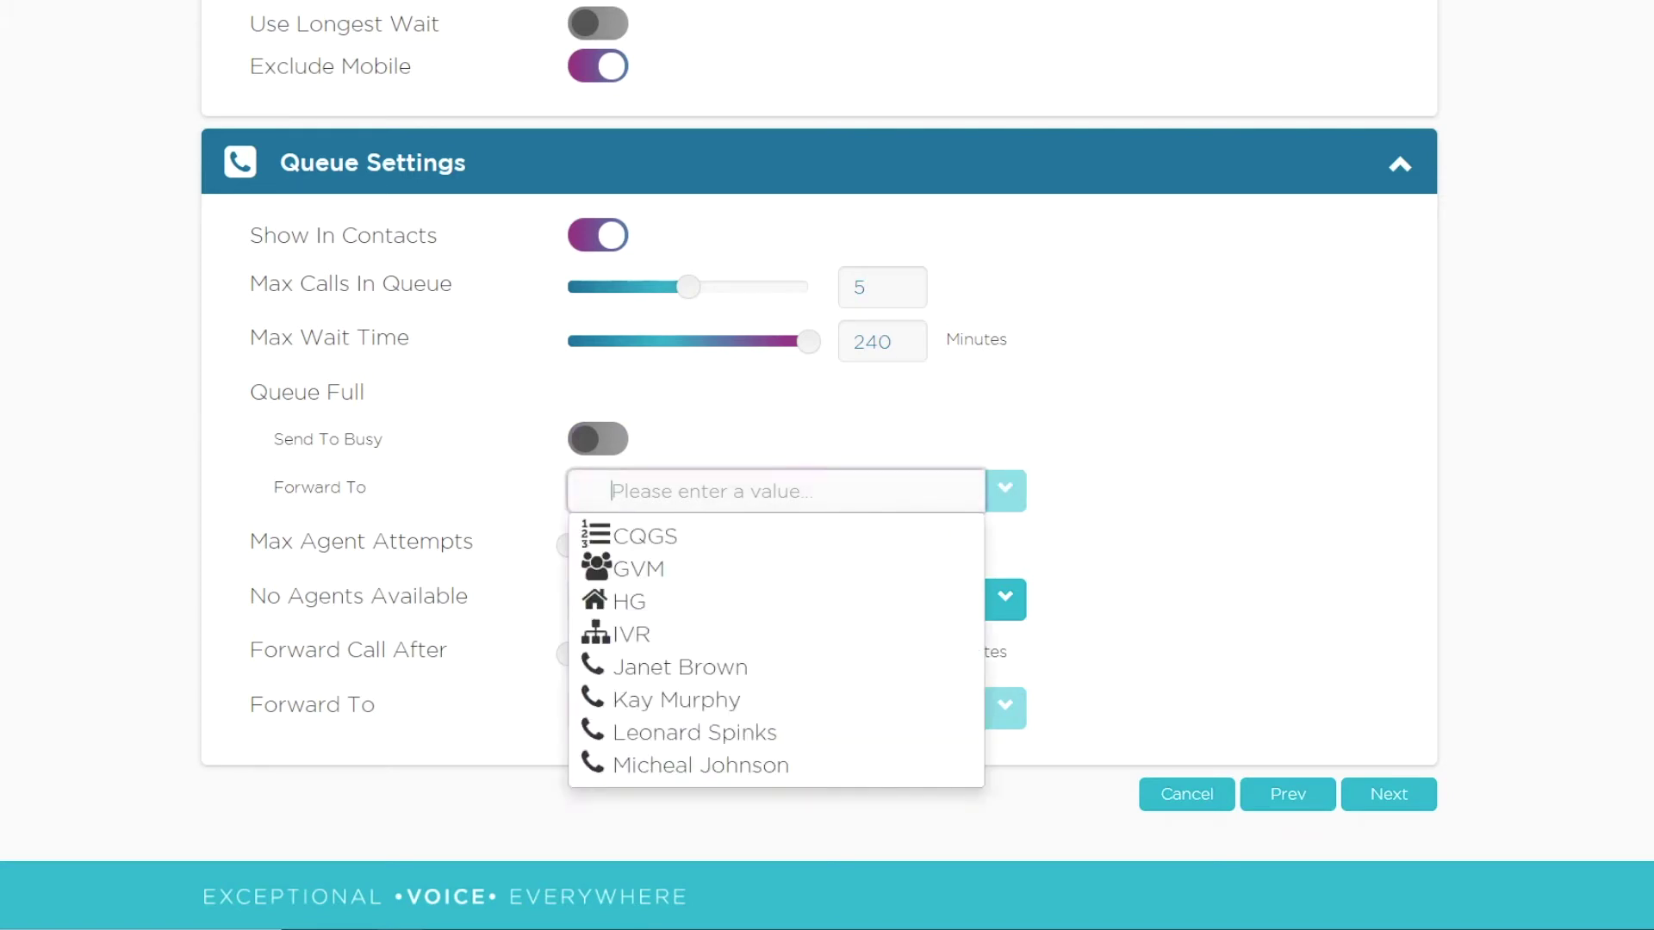
{"action": "left_click", "coordinate": [1005, 491]}
{"action": "left_click", "coordinate": [1005, 491]}
{"action": "left_click", "coordinate": [1005, 491]}
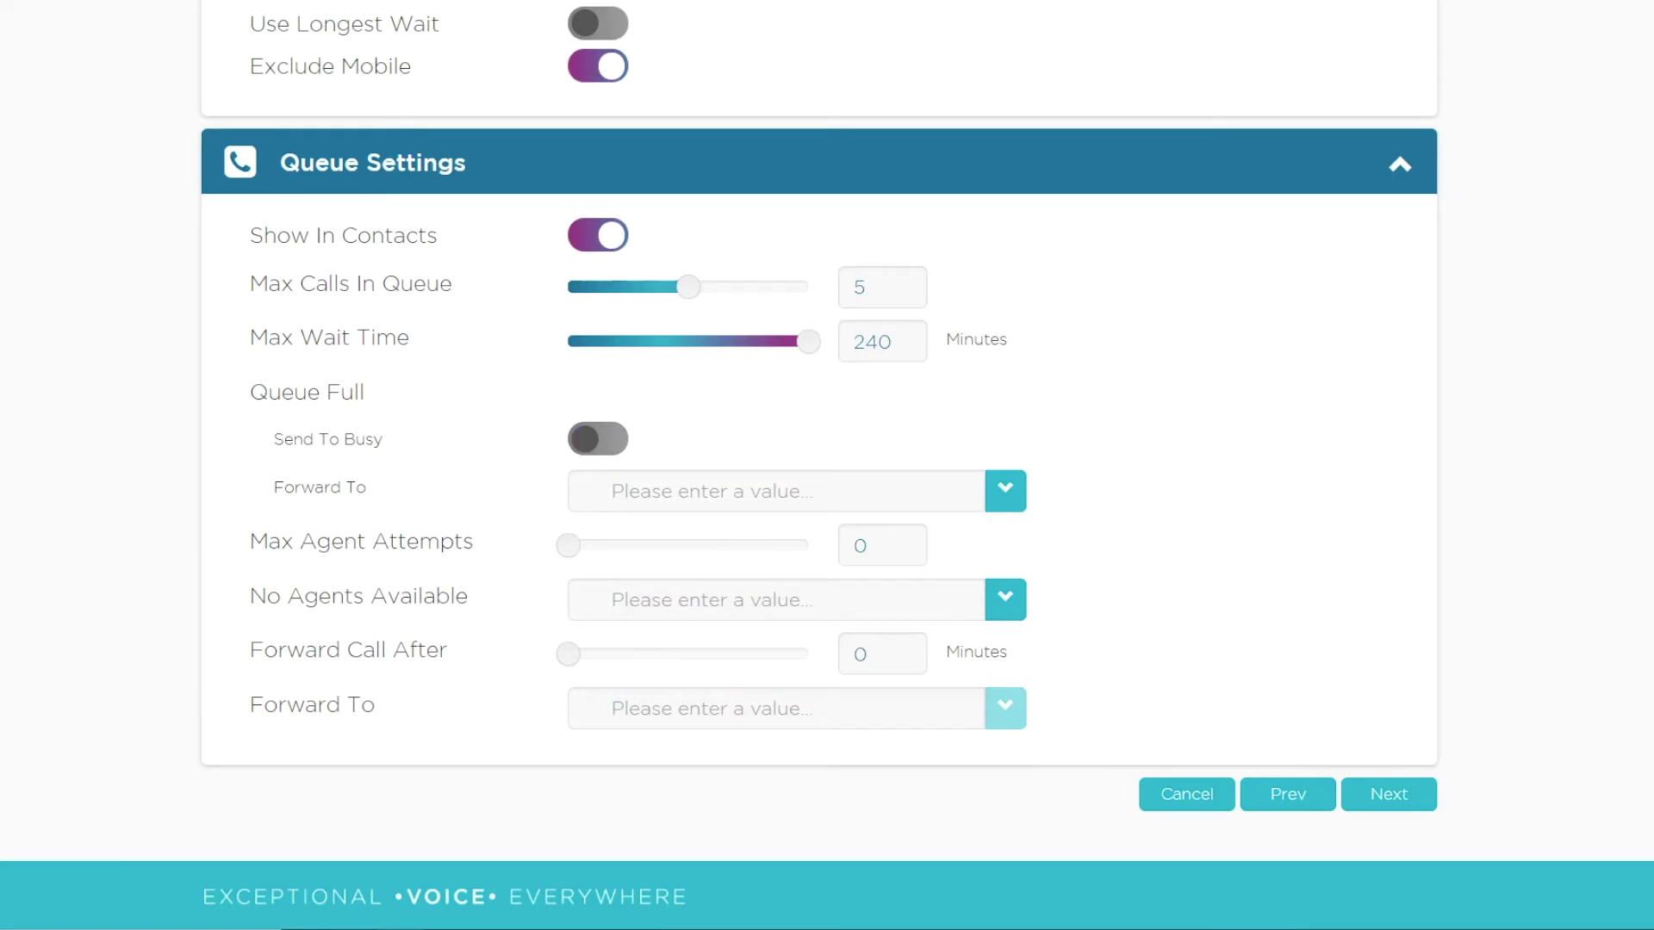
{"action": "key", "text": "space"}
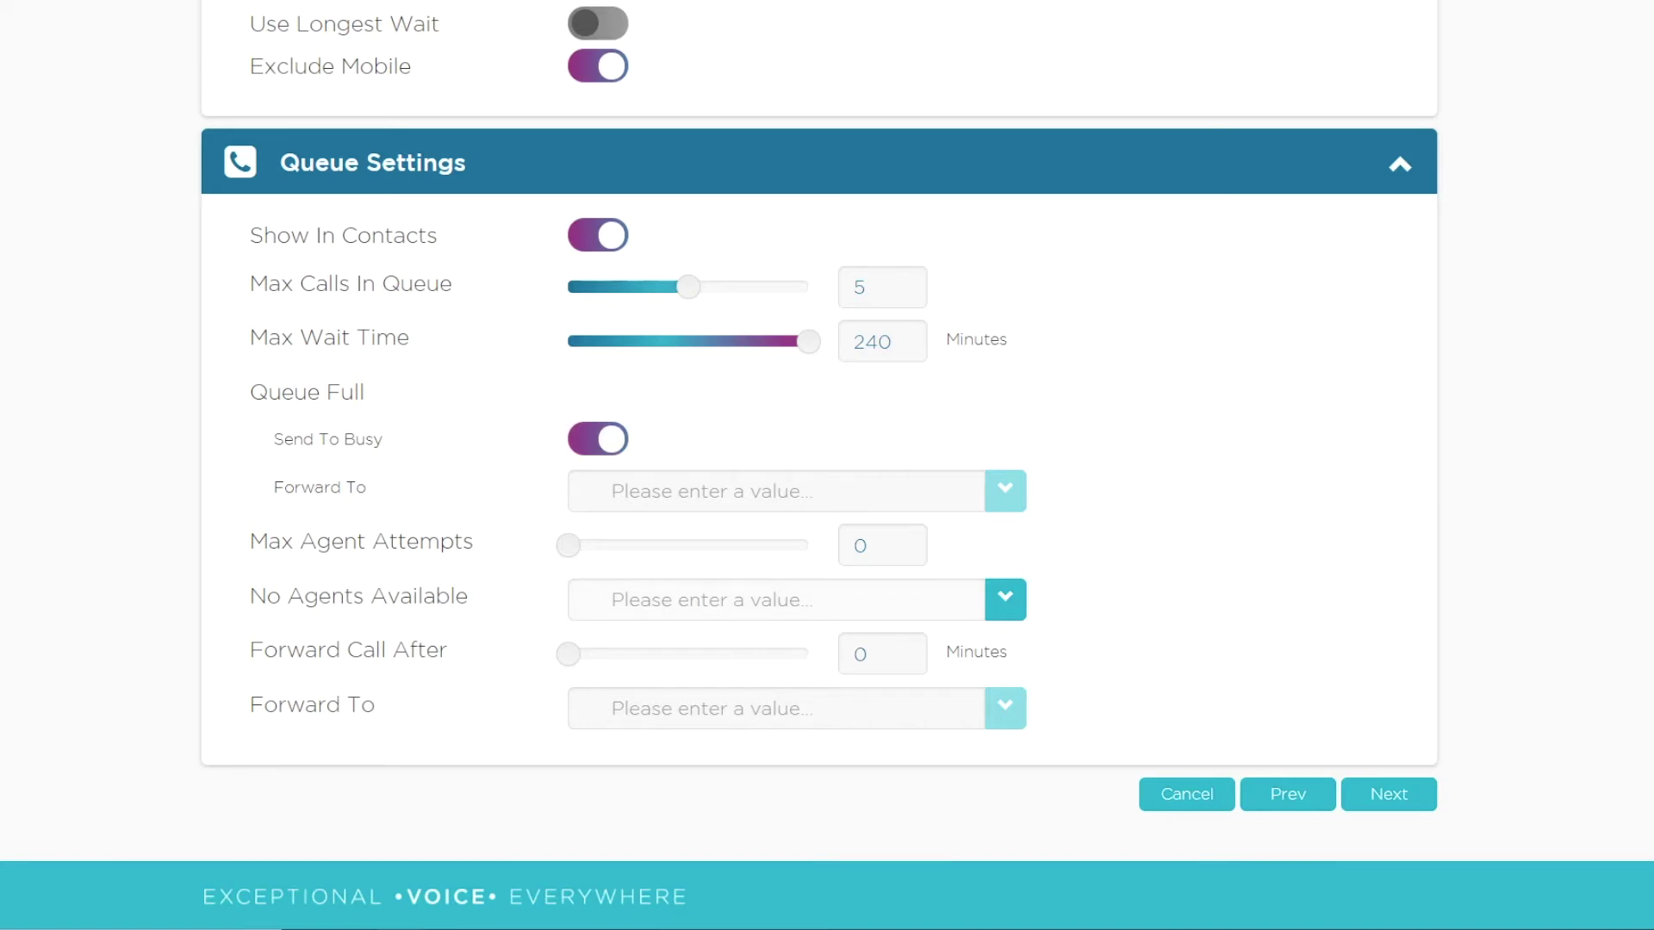
Step: Set Max Agent Attempts to 25 and return it to 0
{"action": "double_click", "coordinate": [867, 545]}
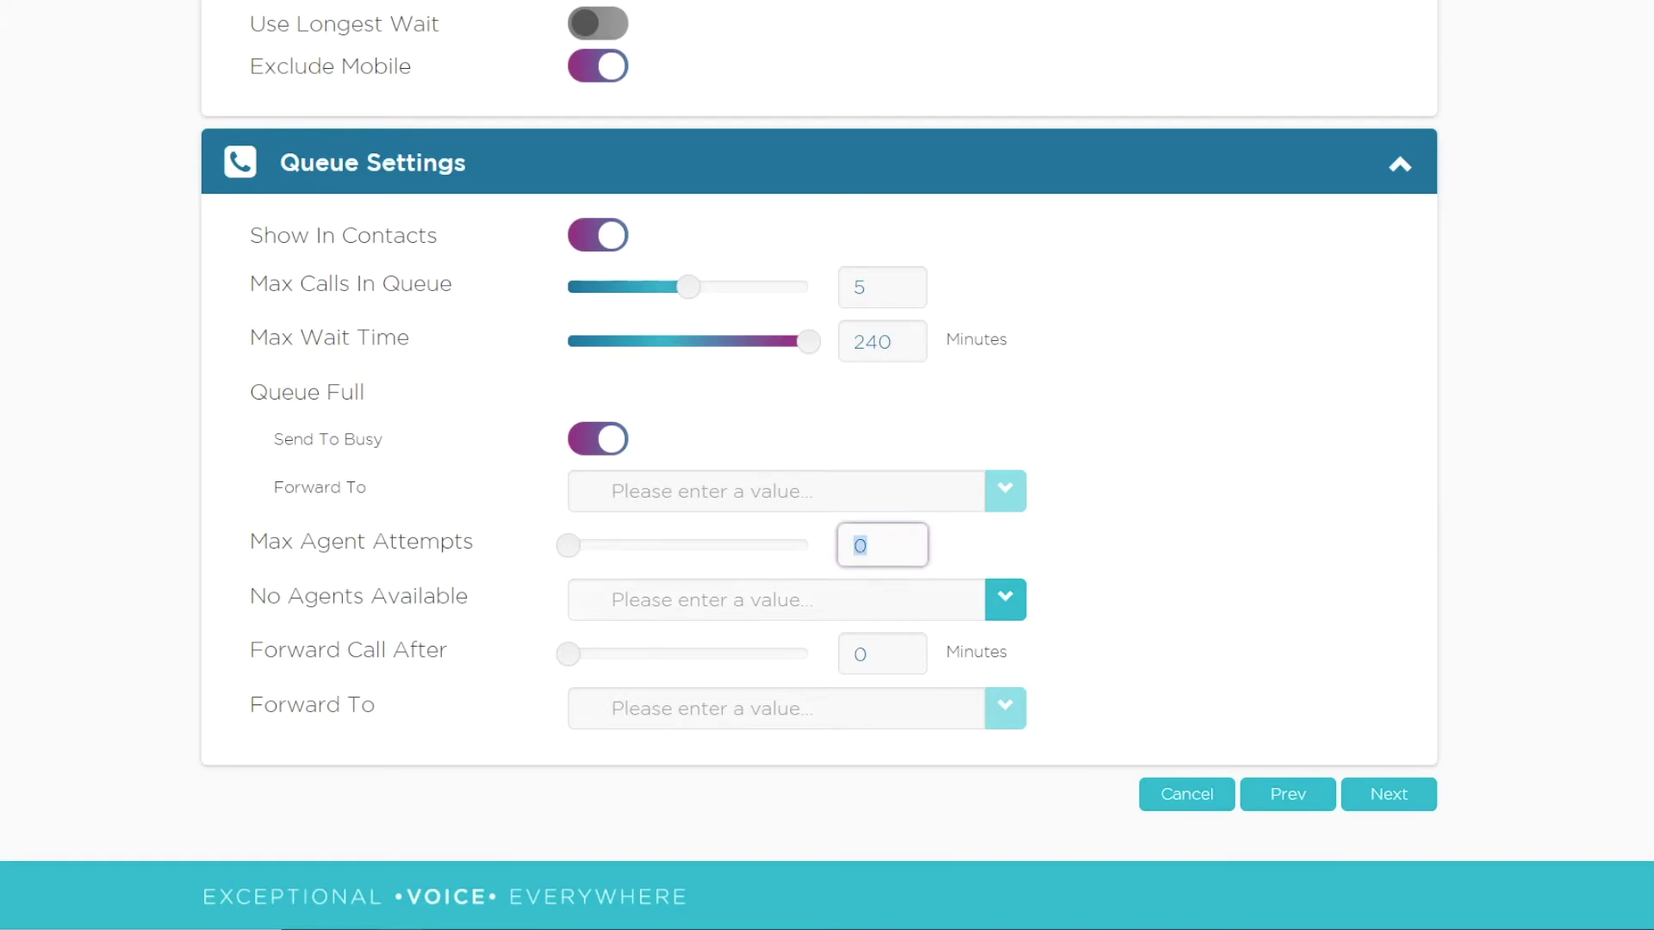
{"action": "type", "text": "25"}
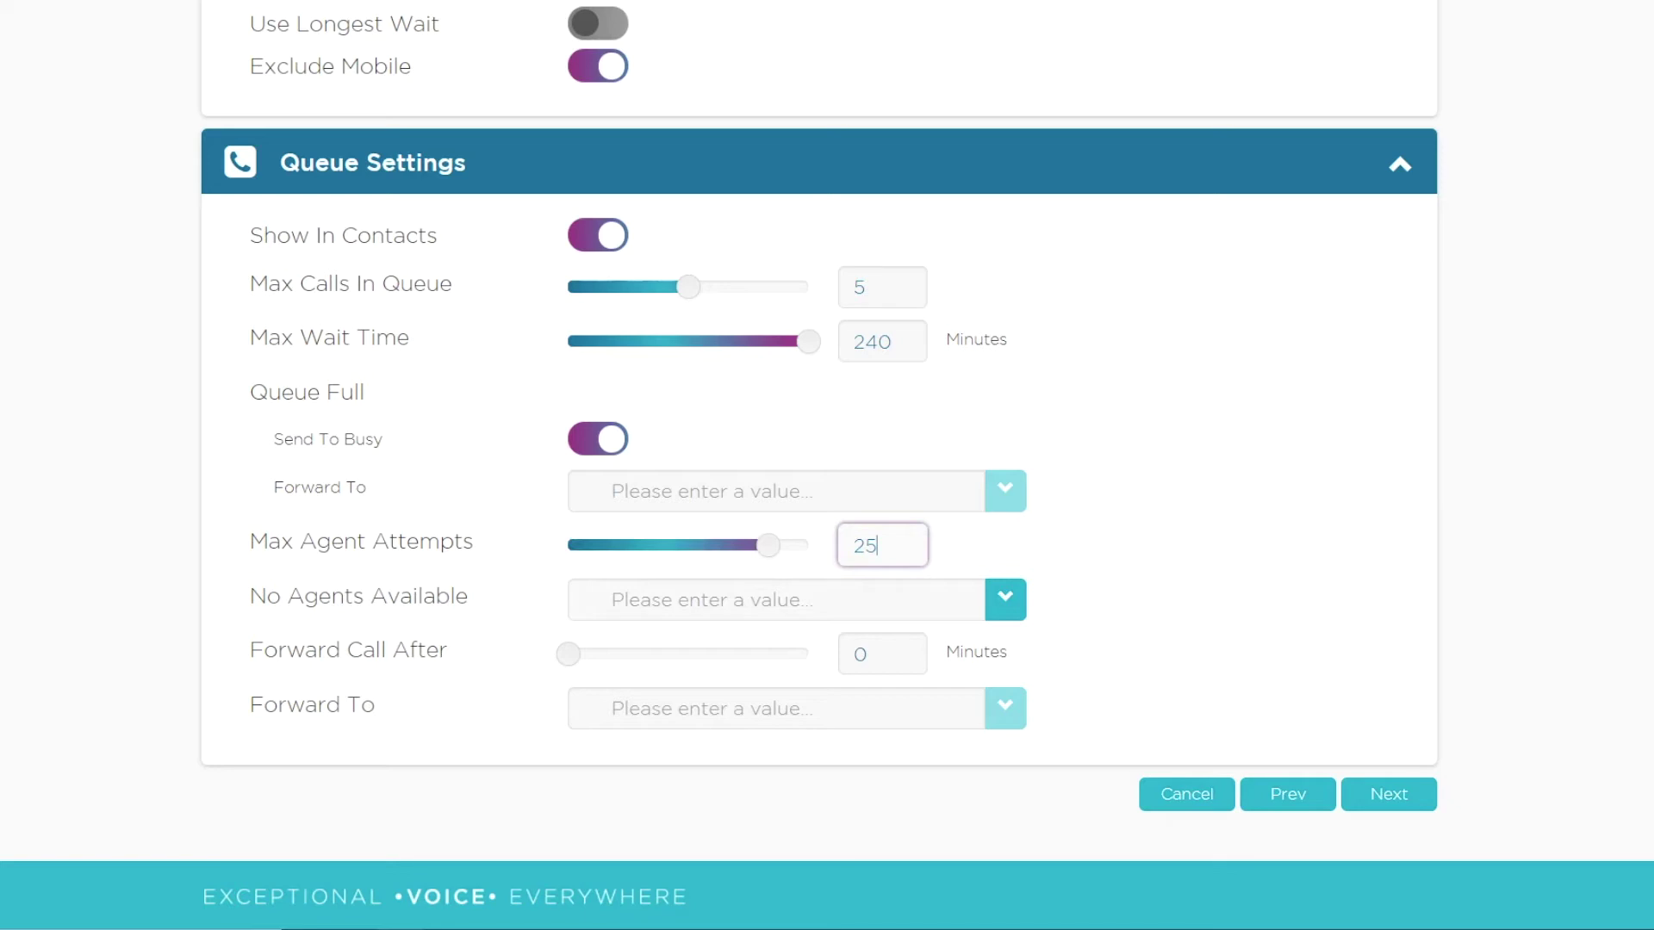
{"action": "key", "text": "BackSpace"}
{"action": "key", "text": "BackSpace"}
{"action": "key", "text": "Tab"}
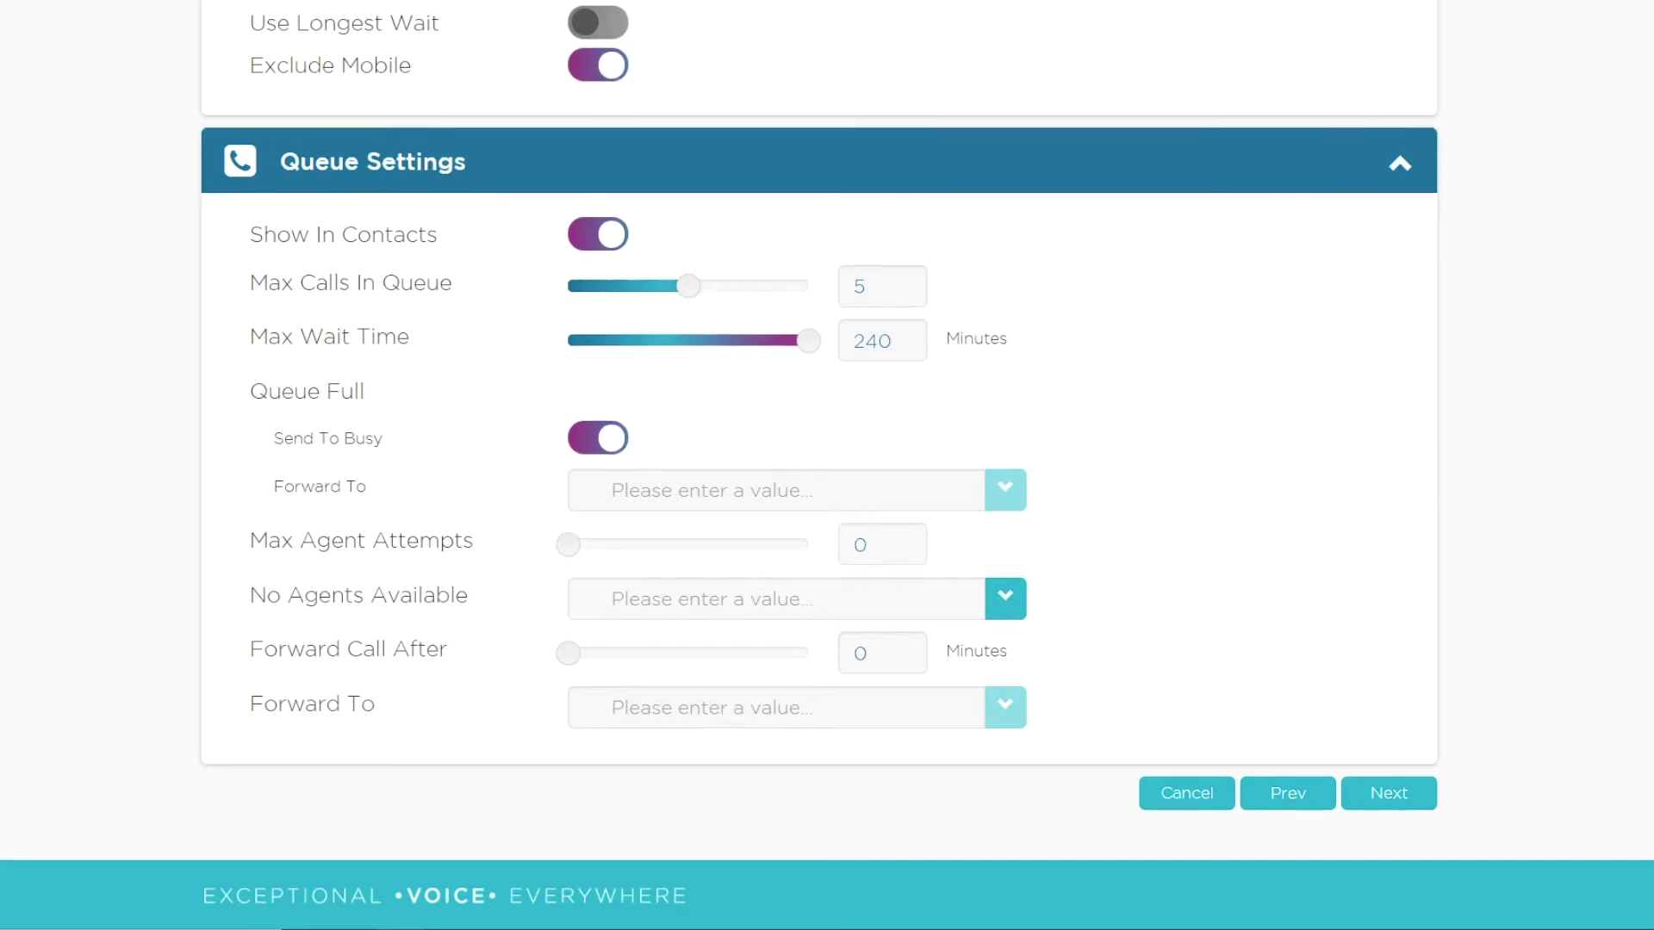
Step: Set the No Agents Available destination to the first user in the list and continue to the message settings
{"action": "scroll", "coordinate": [827, 465], "scroll_direction": "down", "scroll_amount": 1}
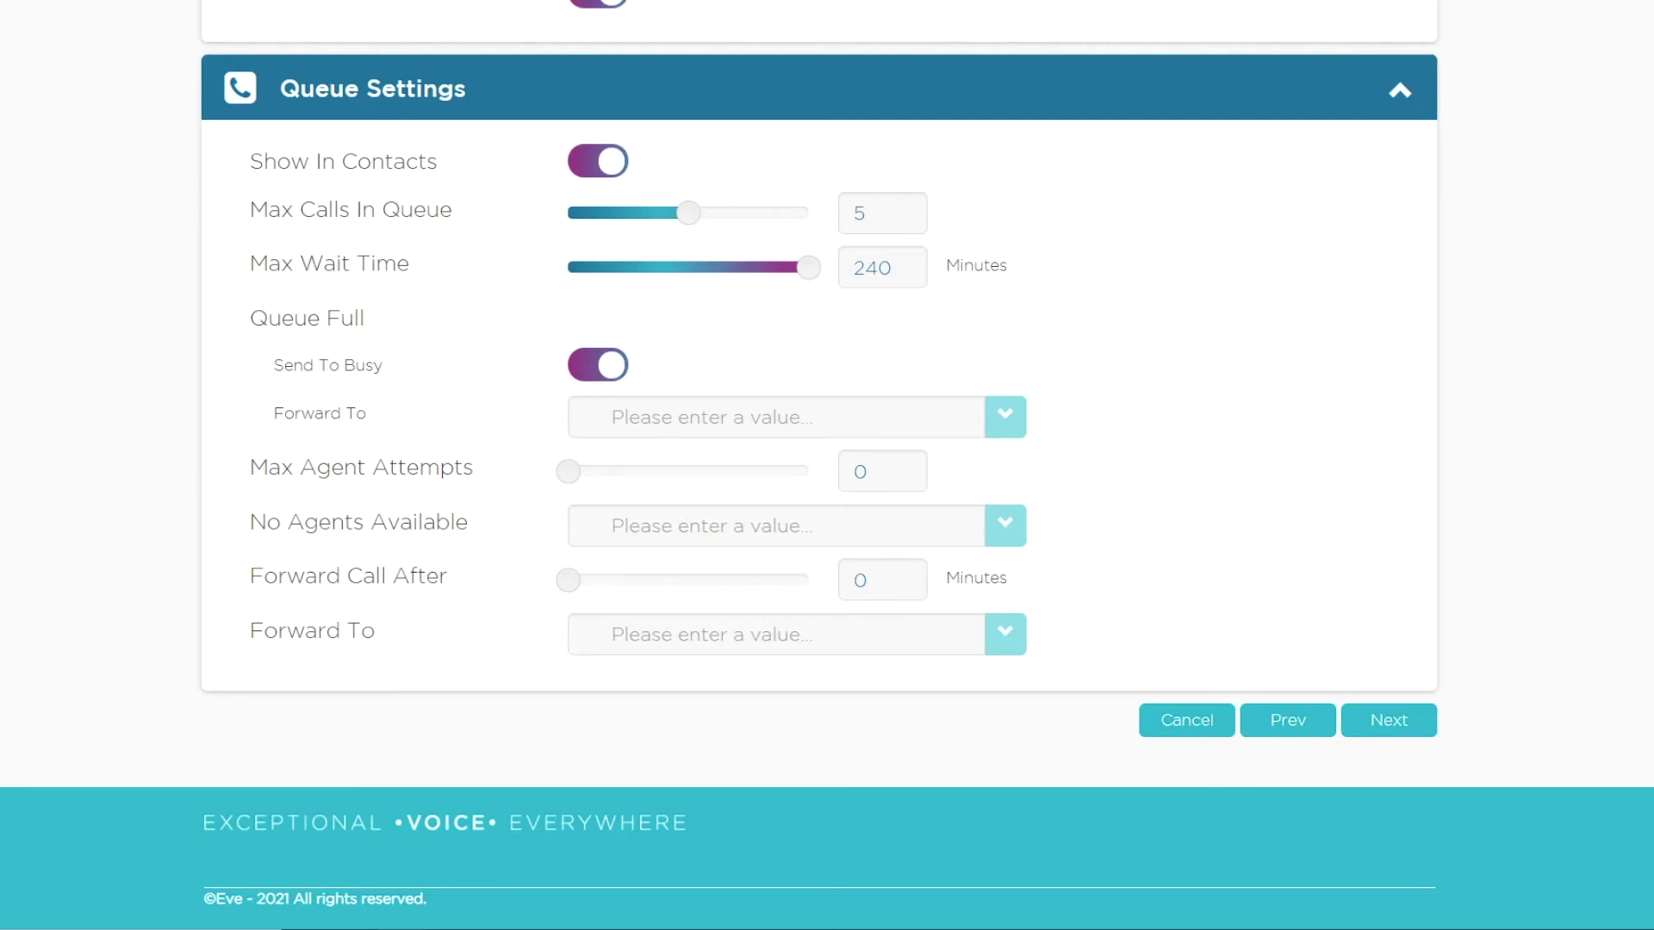
{"action": "left_click", "coordinate": [775, 525]}
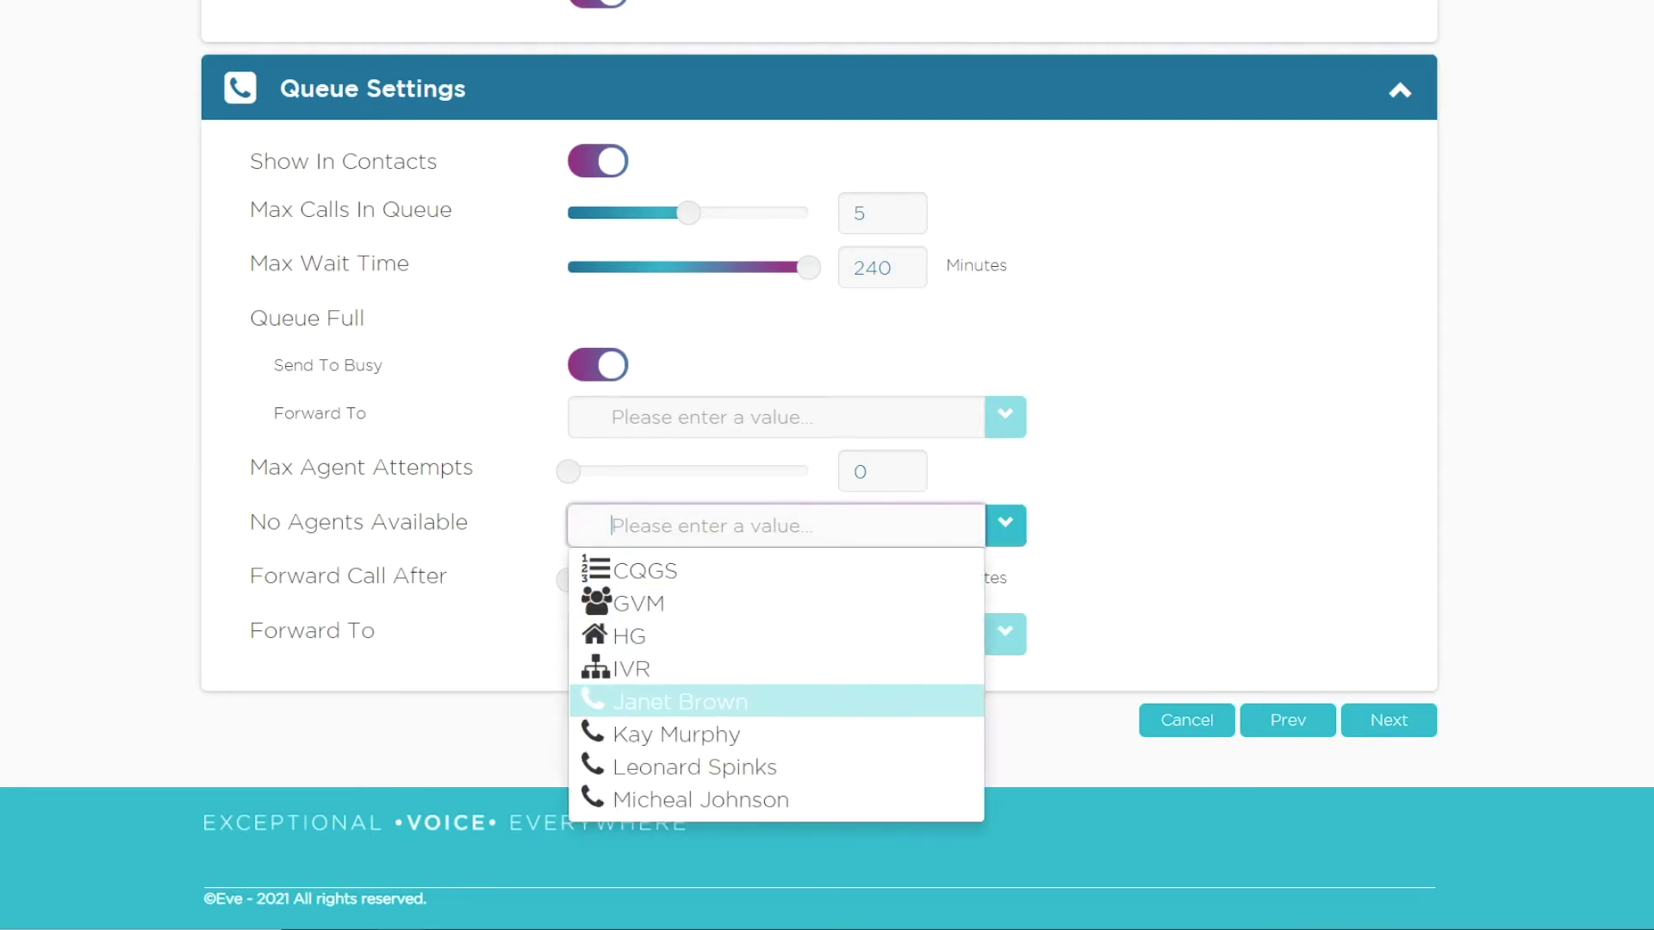
{"action": "key", "text": "Return"}
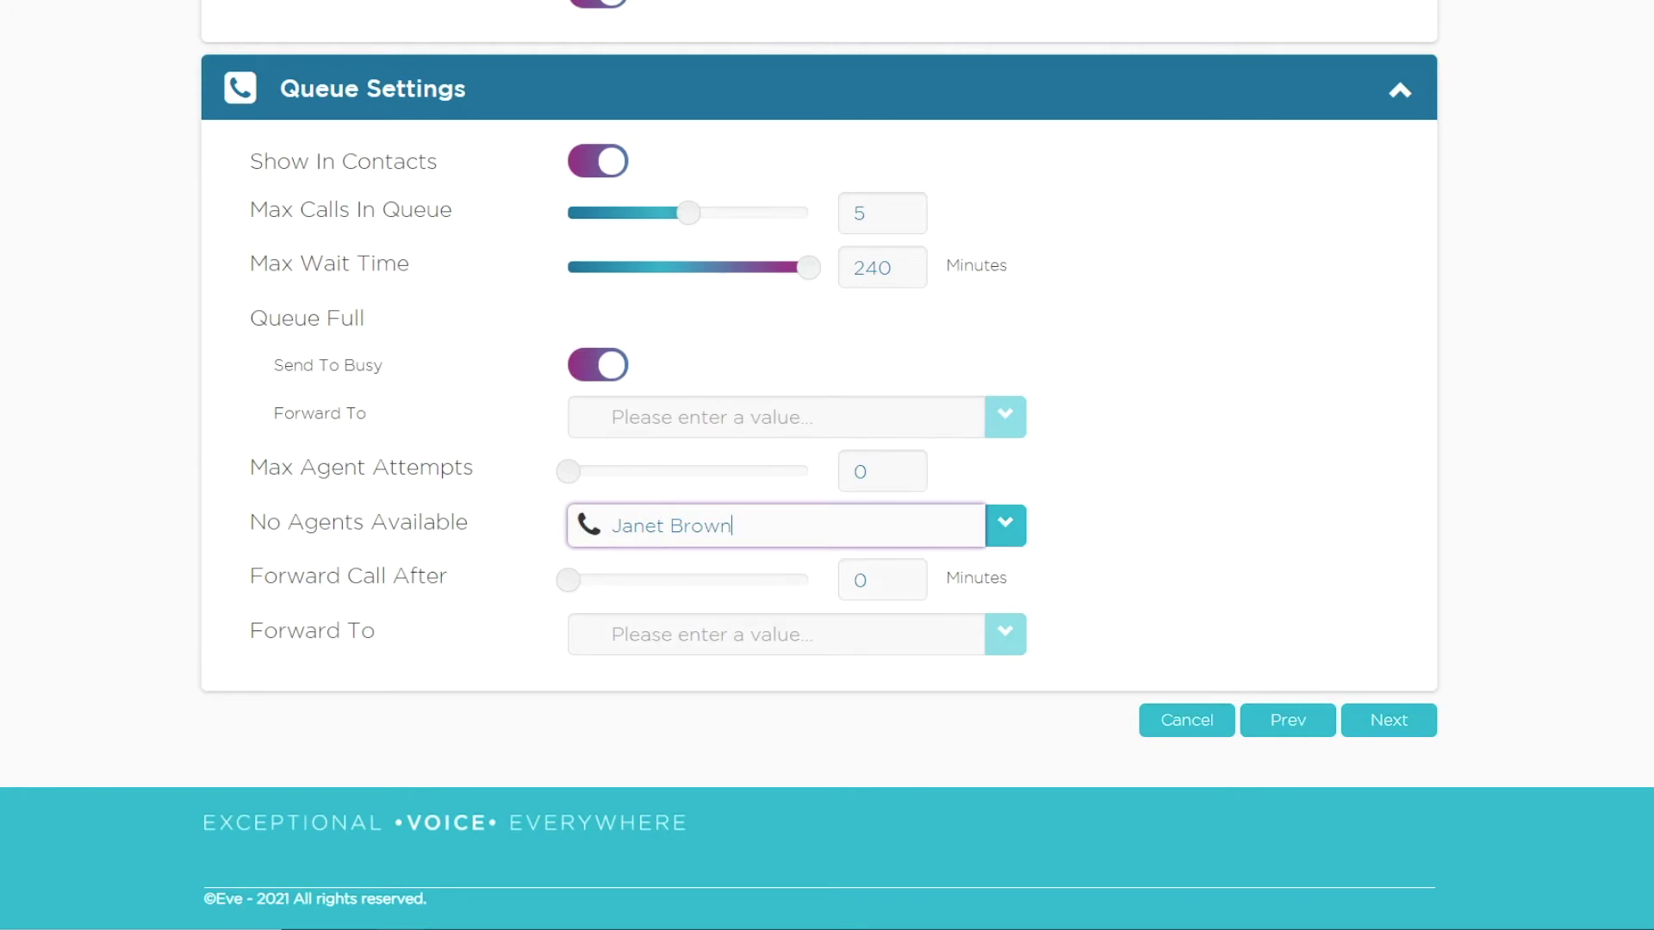
{"action": "left_click", "coordinate": [1388, 720]}
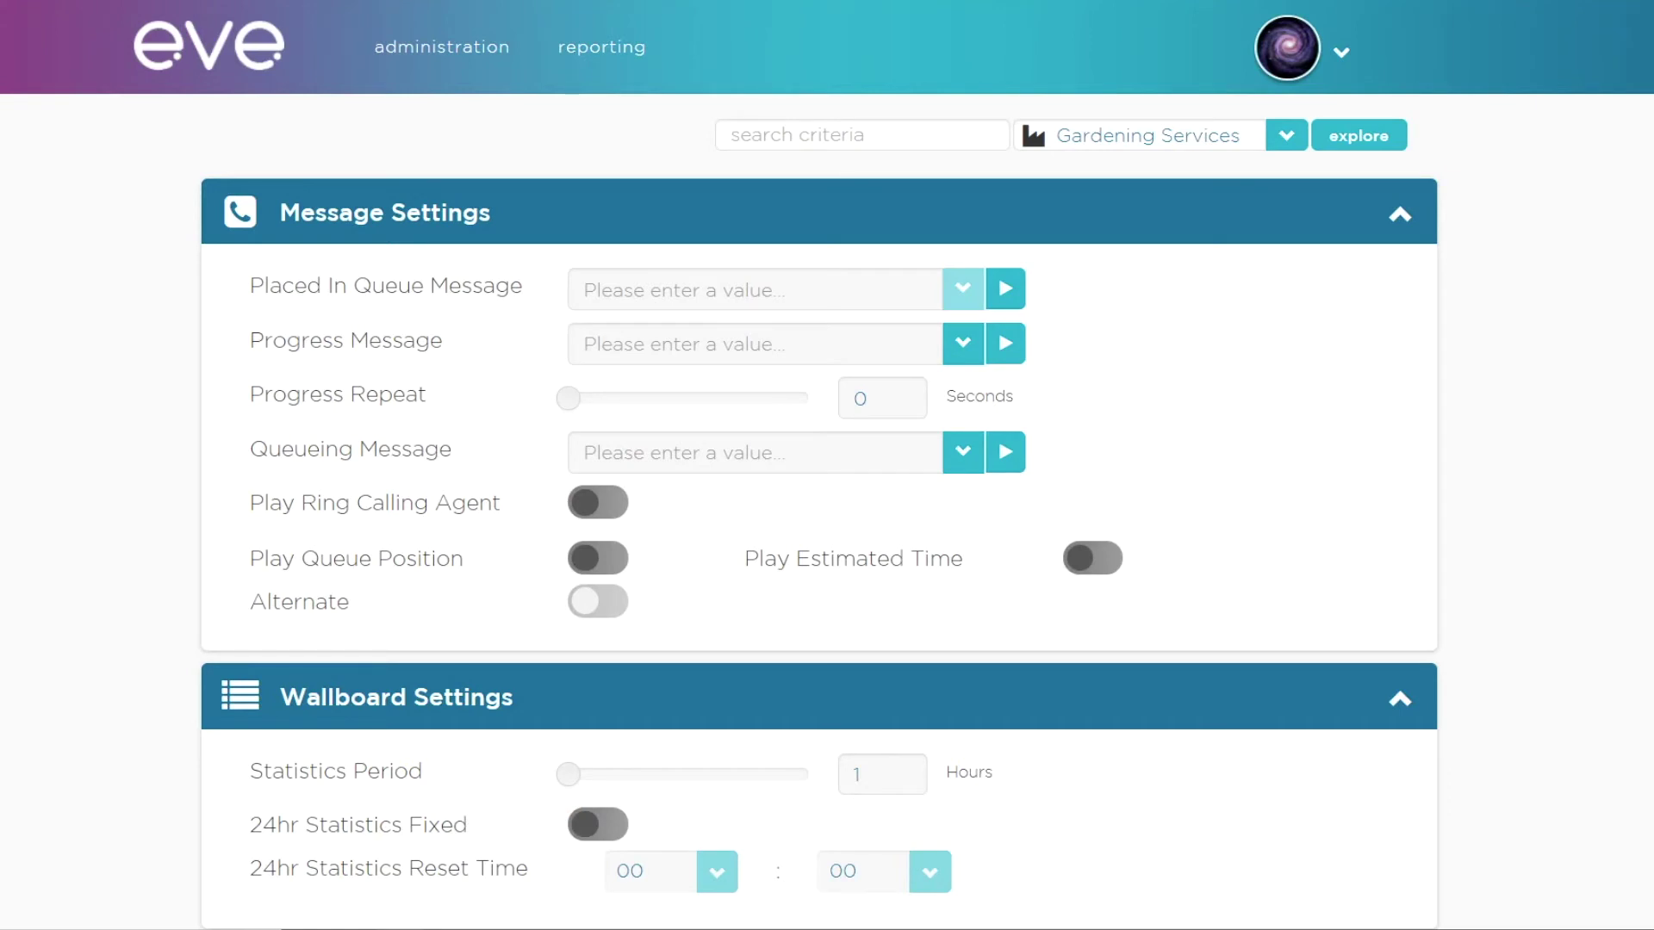
Step: Choose Comfort as the Placed In Queue Message
{"action": "left_click", "coordinate": [963, 288]}
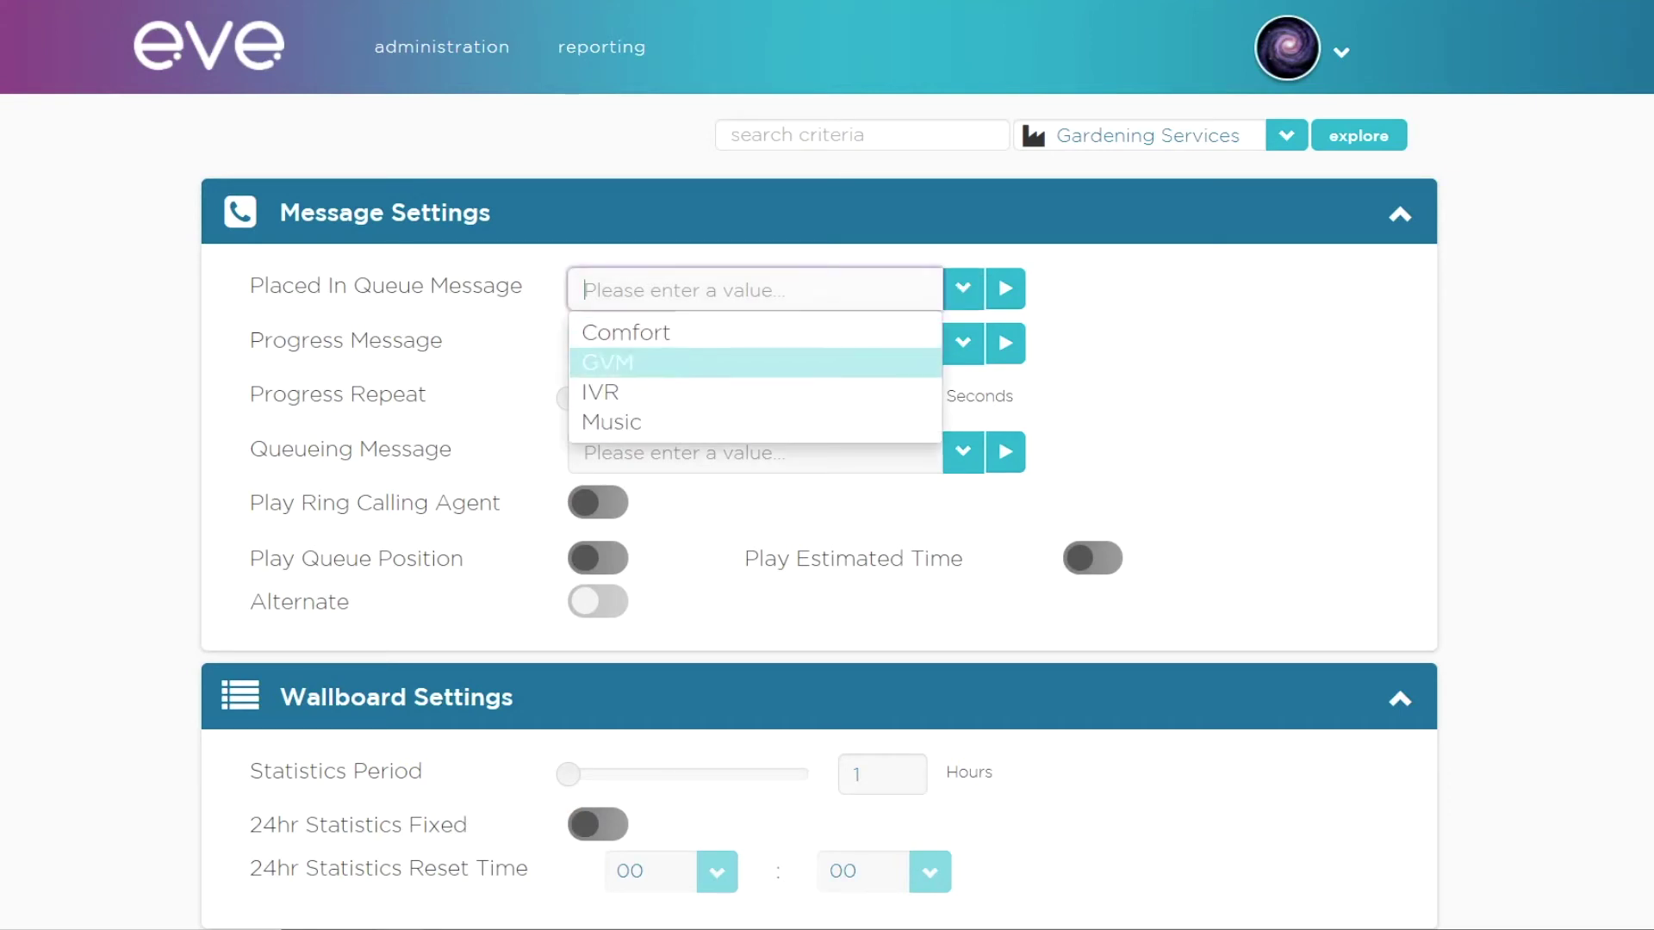
{"action": "key", "text": "Up"}
{"action": "key", "text": "Up"}
{"action": "key", "text": "Up"}
{"action": "key", "text": "Return"}
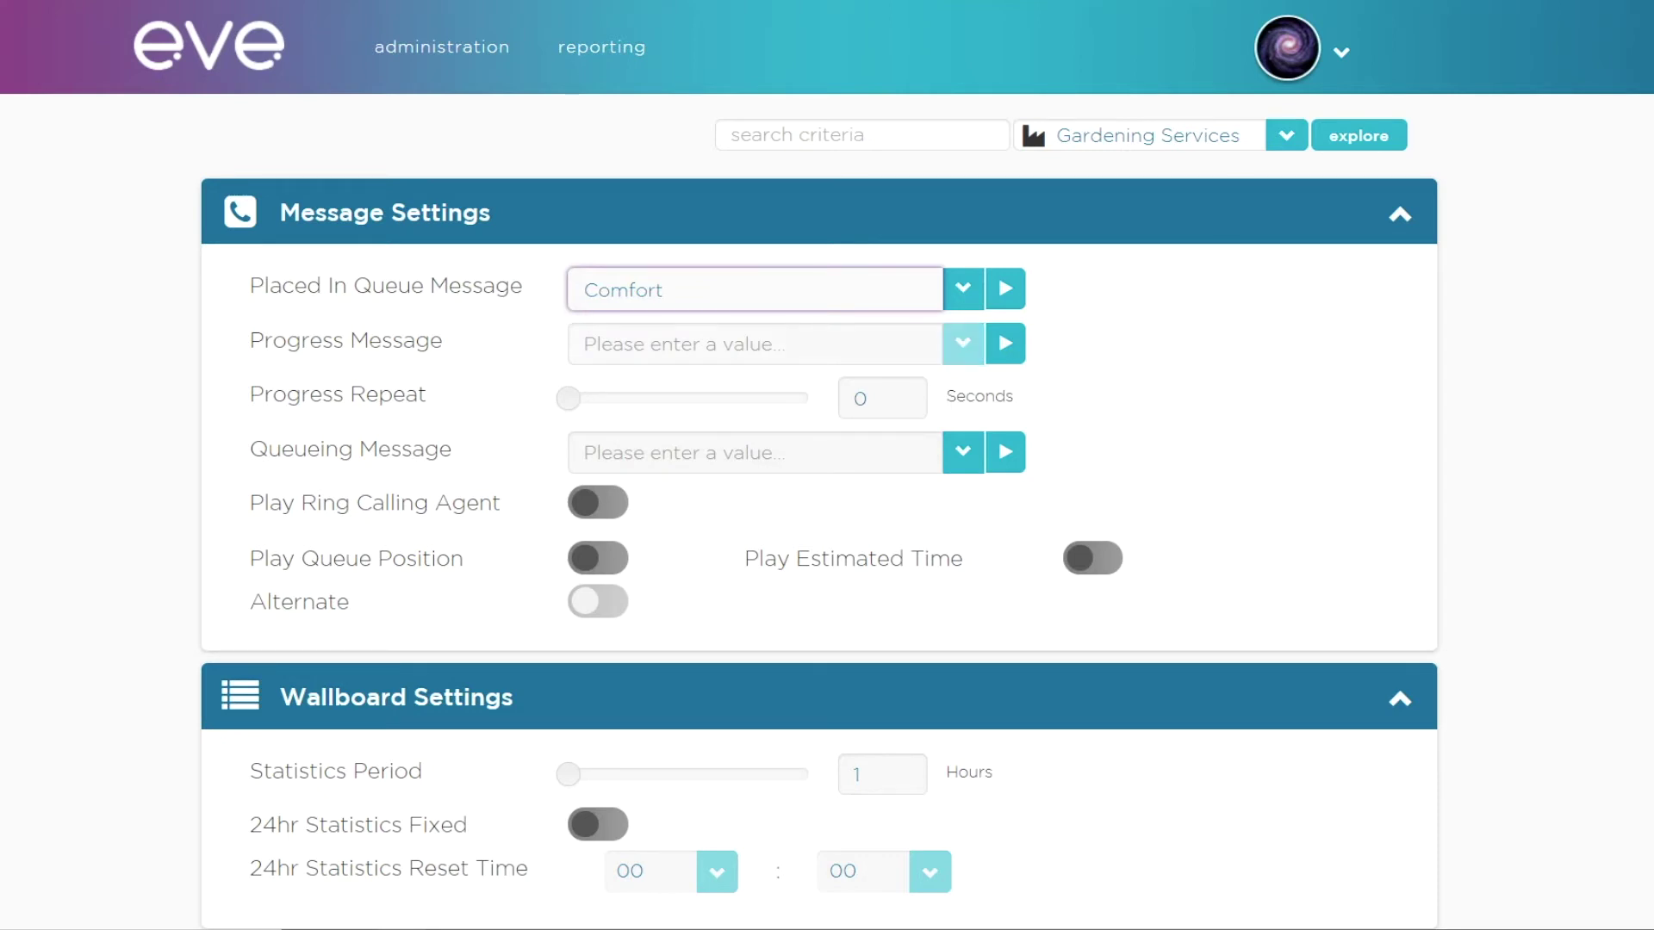
Step: Choose Comfort as the Progress Message
{"action": "key", "text": "Tab"}
{"action": "key", "text": "Down"}
{"action": "key", "text": "Down"}
{"action": "key", "text": "Up"}
{"action": "key", "text": "Up"}
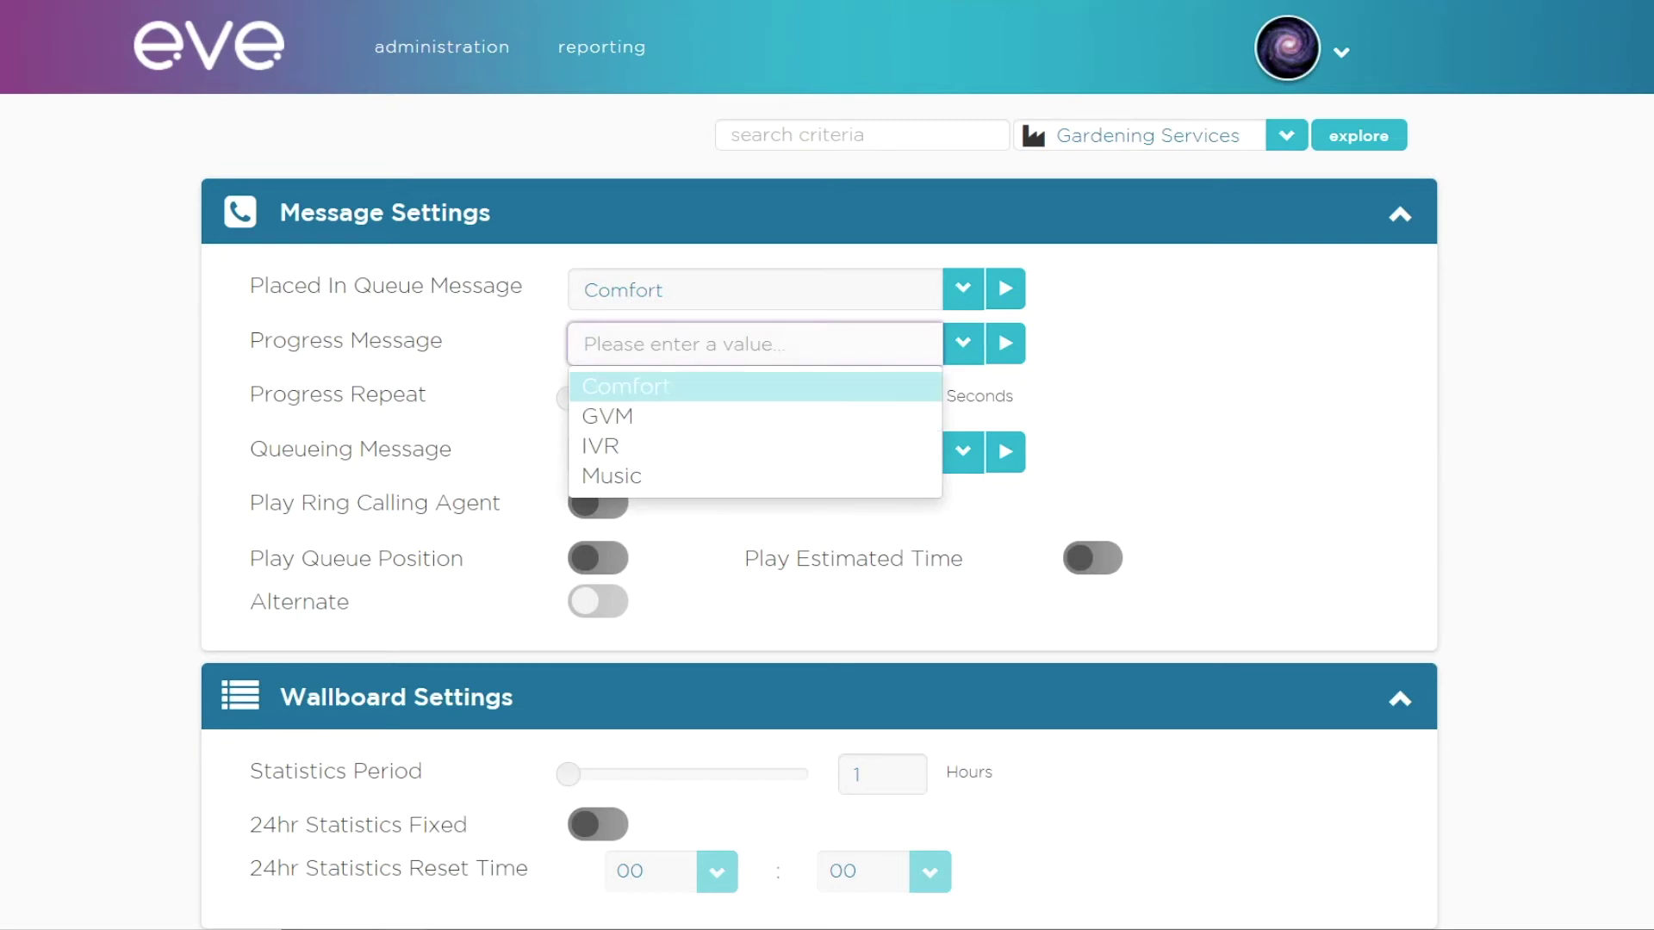
{"action": "key", "text": "Return"}
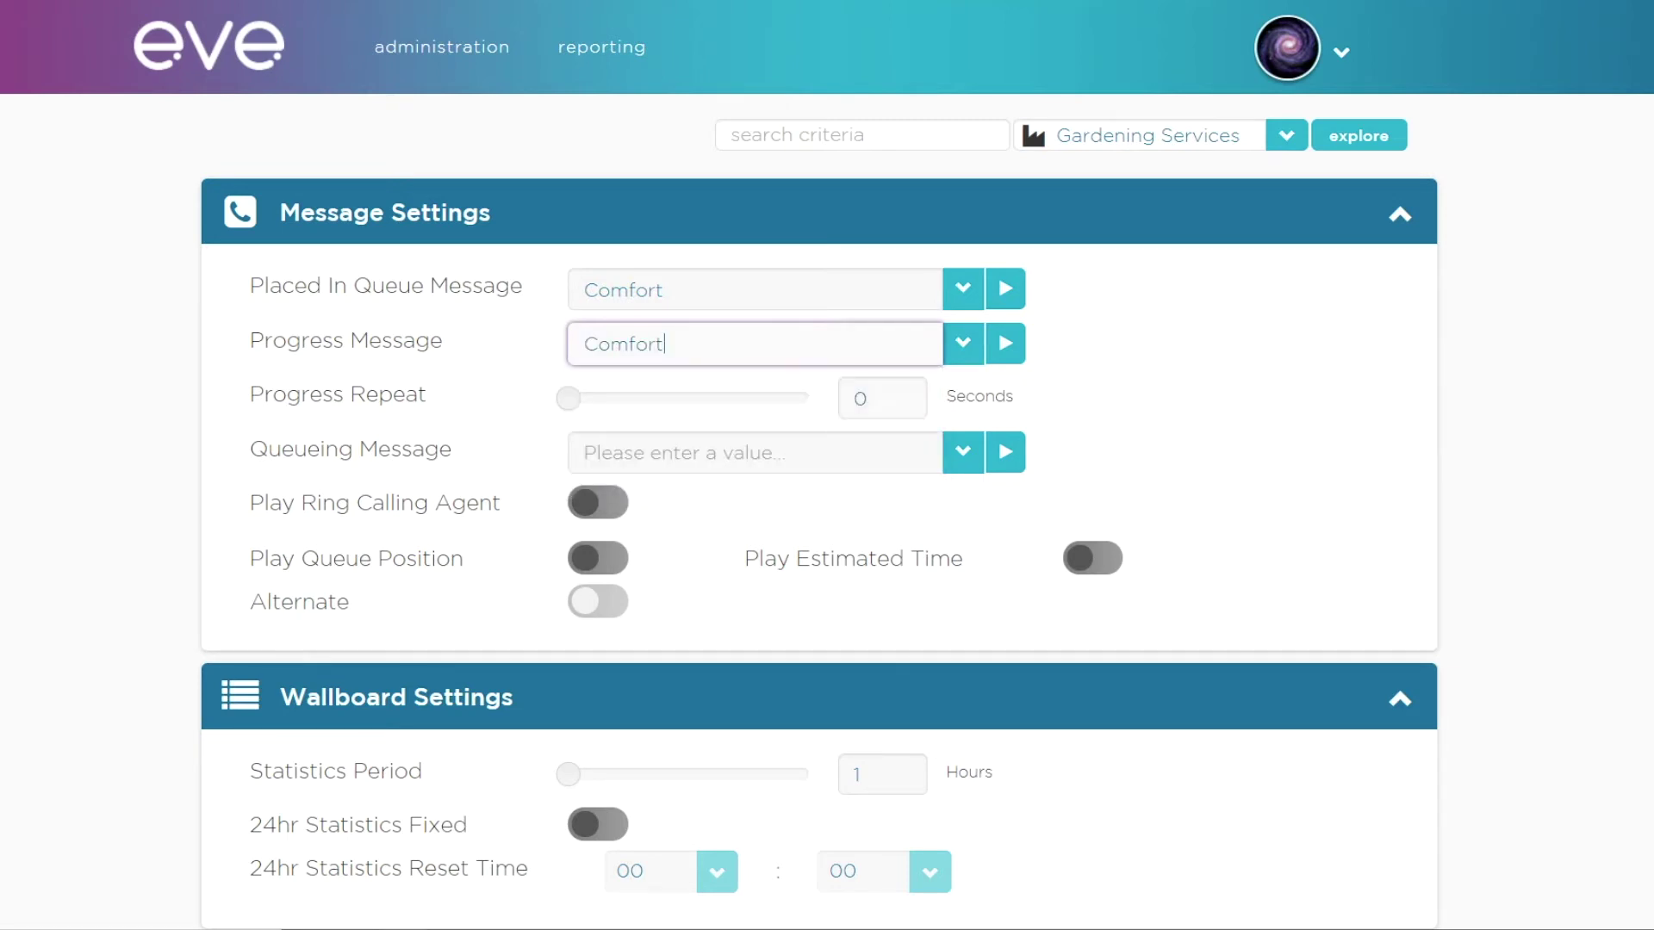
Step: Set Progress Repeat to 30 seconds and choose Music as the Queueing Message
{"action": "key", "text": "Tab"}
{"action": "type", "text": "30"}
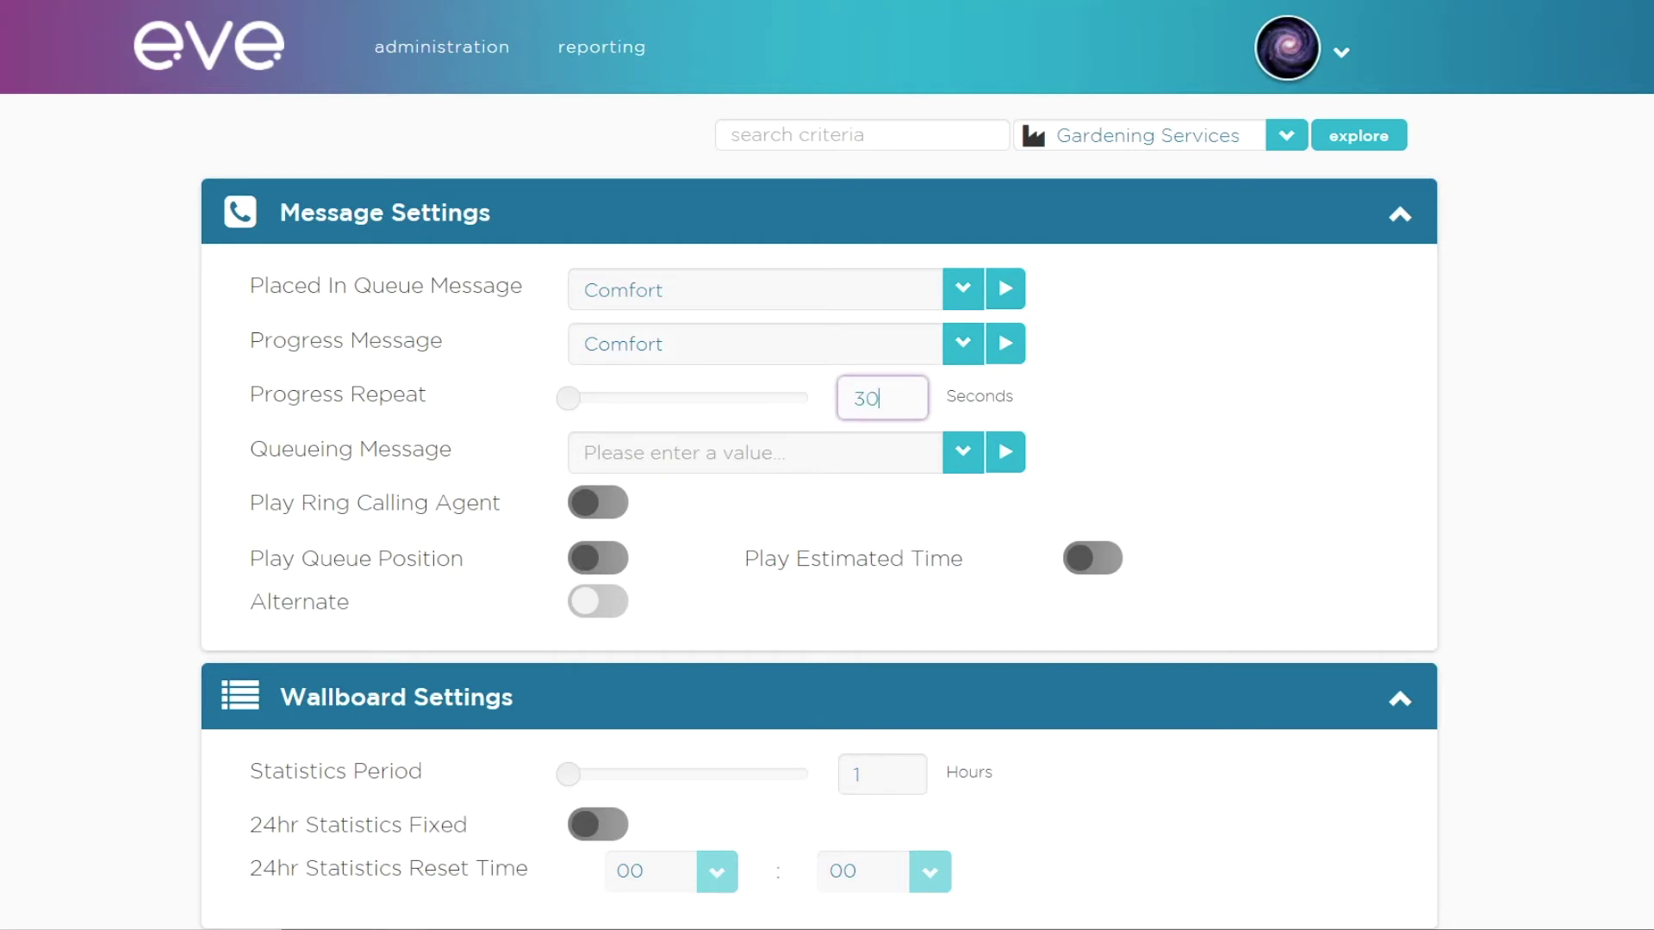
{"action": "key", "text": "Tab"}
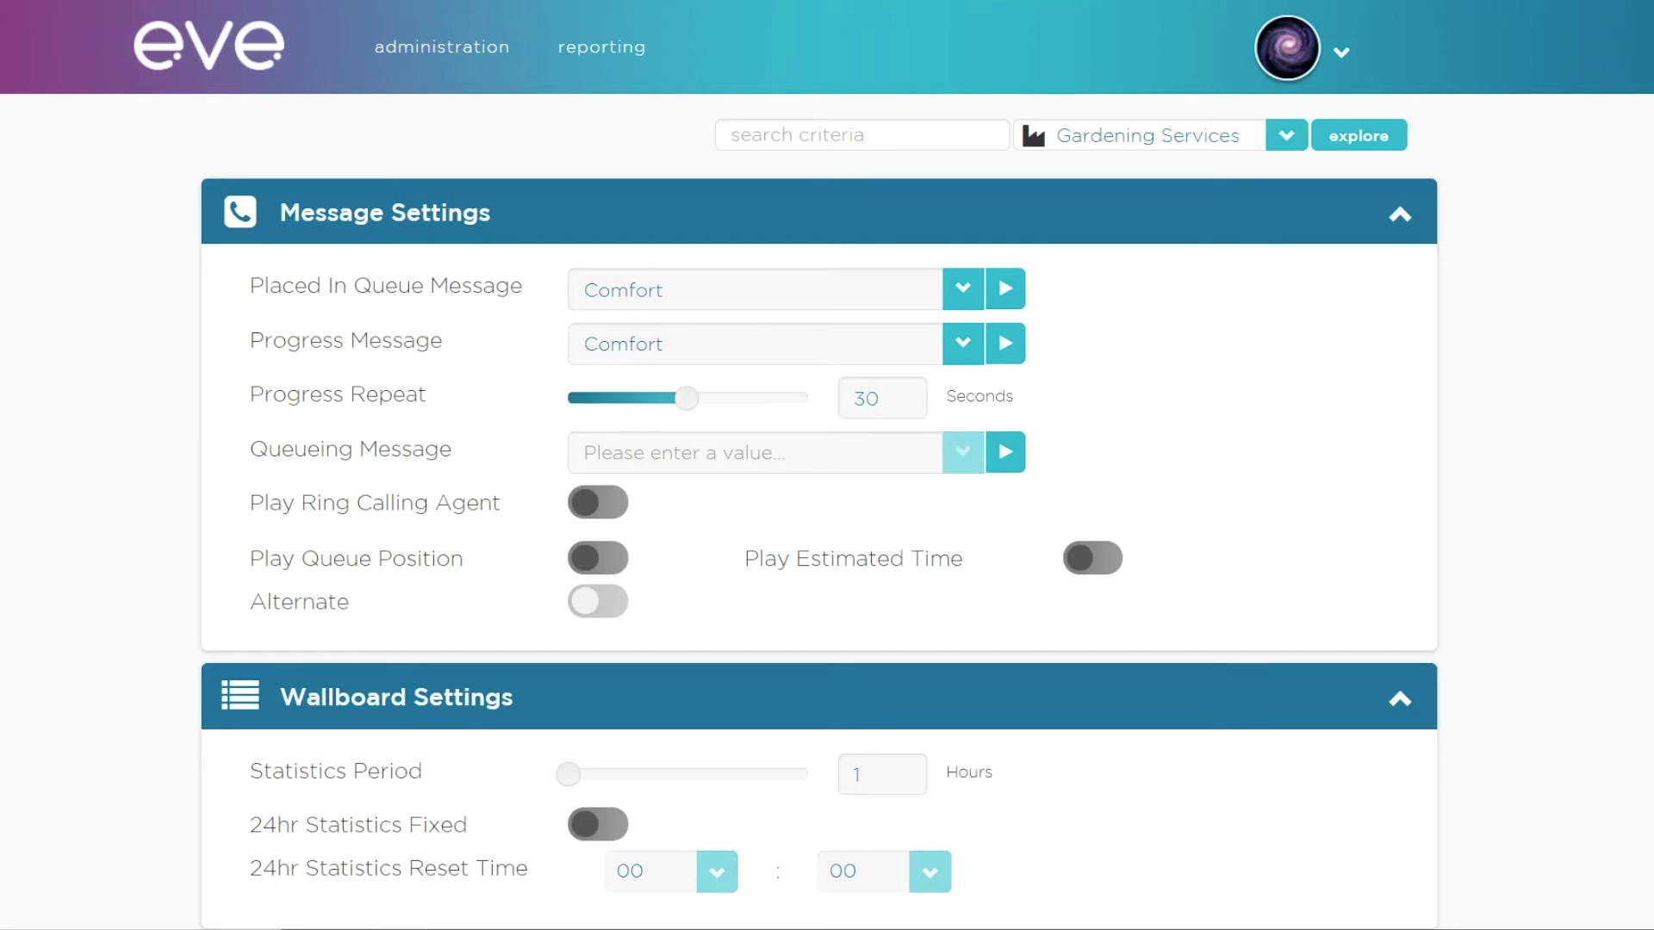
{"action": "left_click", "coordinate": [963, 452]}
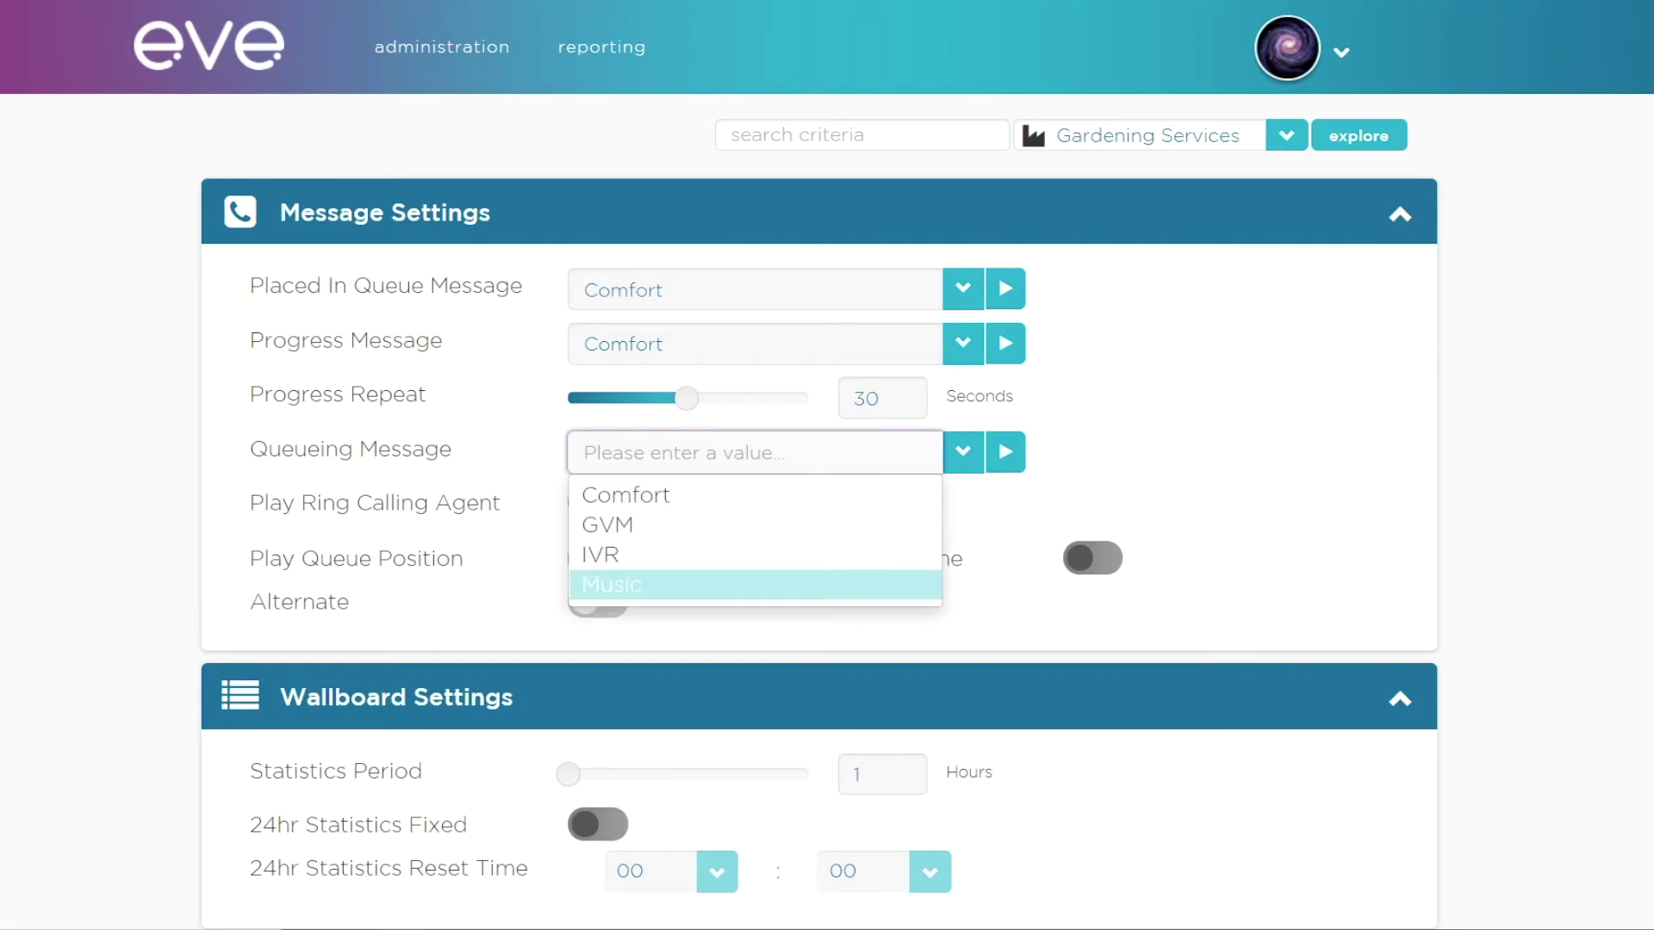
{"action": "key", "text": "Return"}
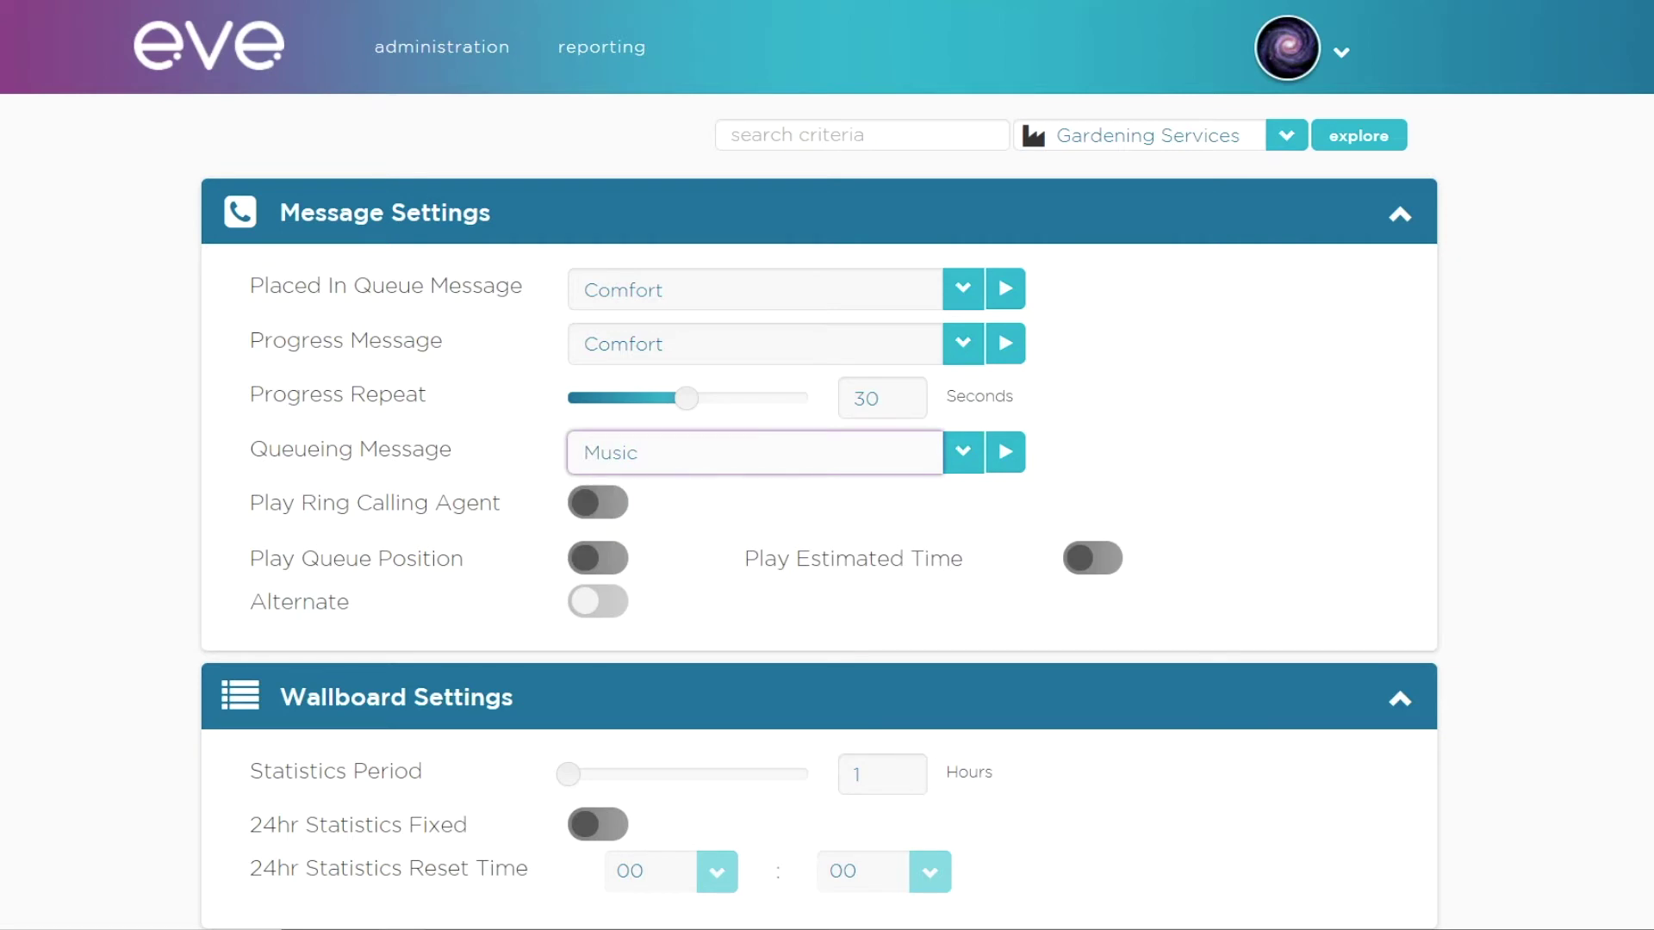
Step: Turn on Play Ring Calling Agent and Play Queue Position in the message settings
{"action": "left_click", "coordinate": [598, 502]}
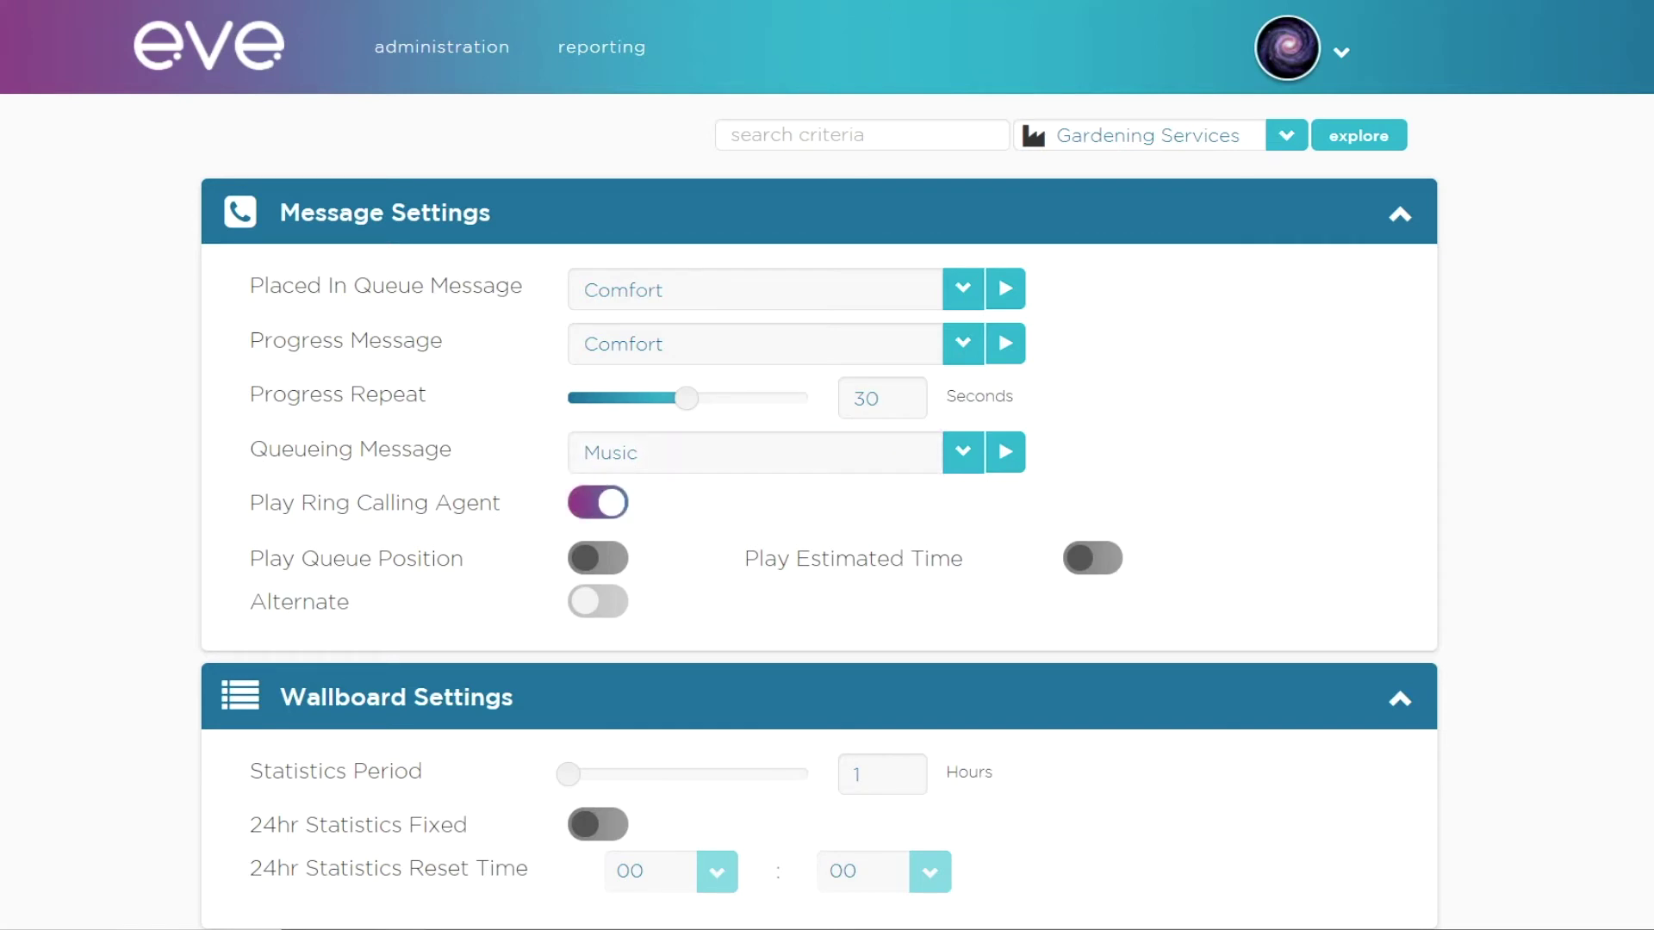
{"action": "scroll", "coordinate": [827, 465], "scroll_direction": "down", "scroll_amount": 2}
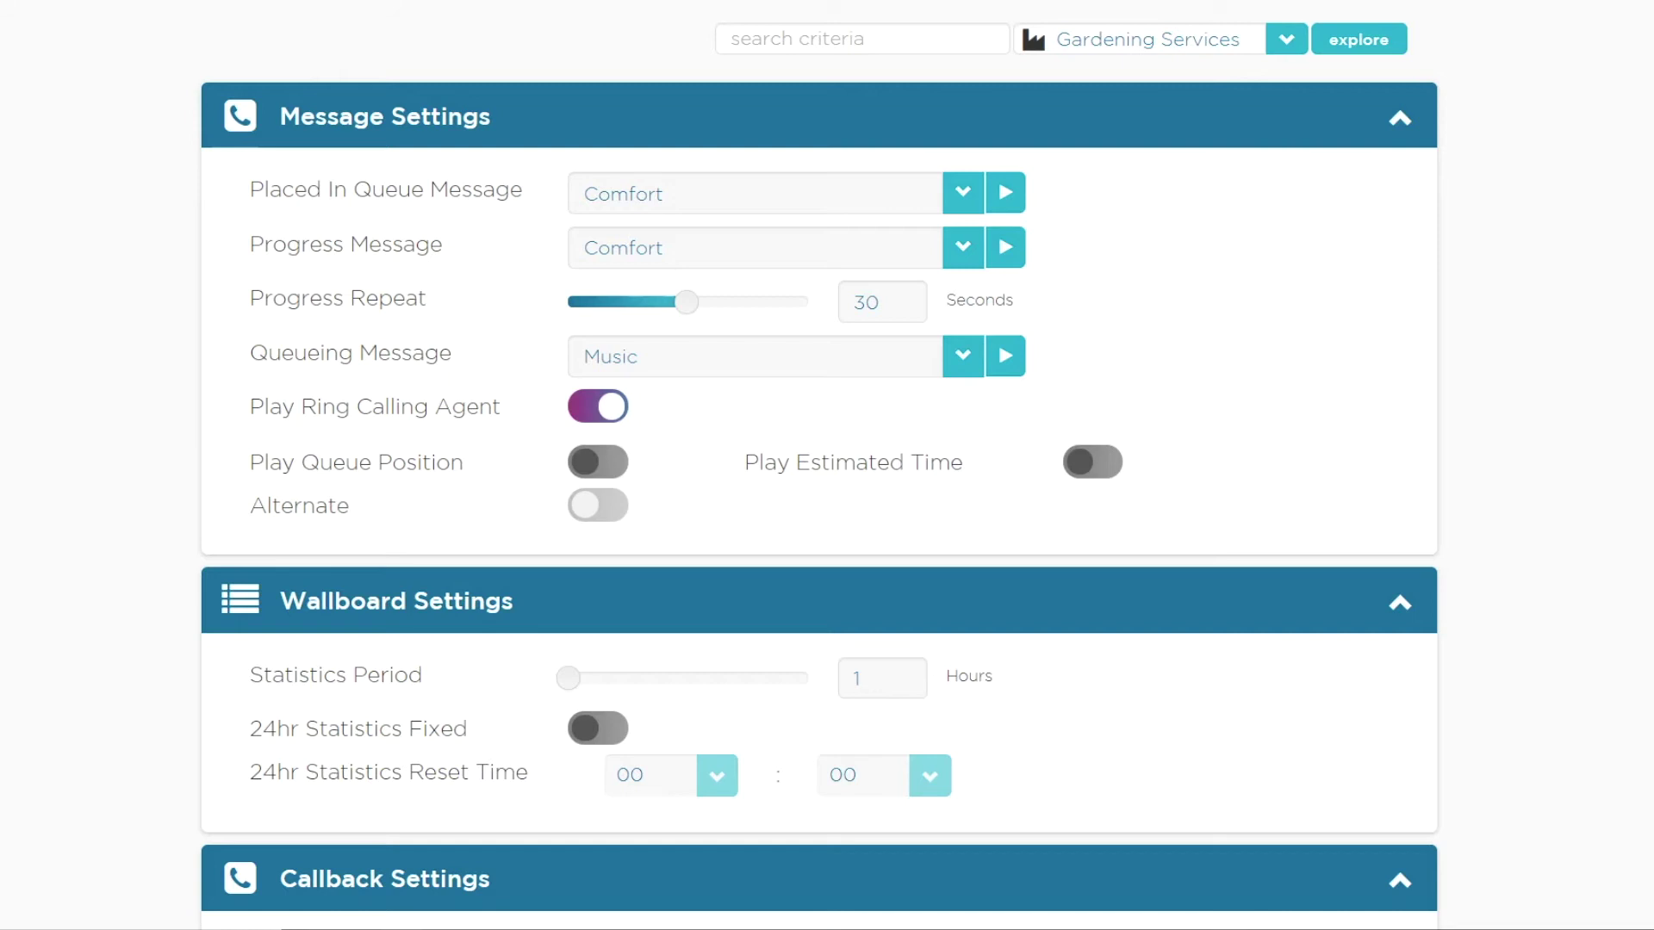
{"action": "left_click", "coordinate": [598, 462]}
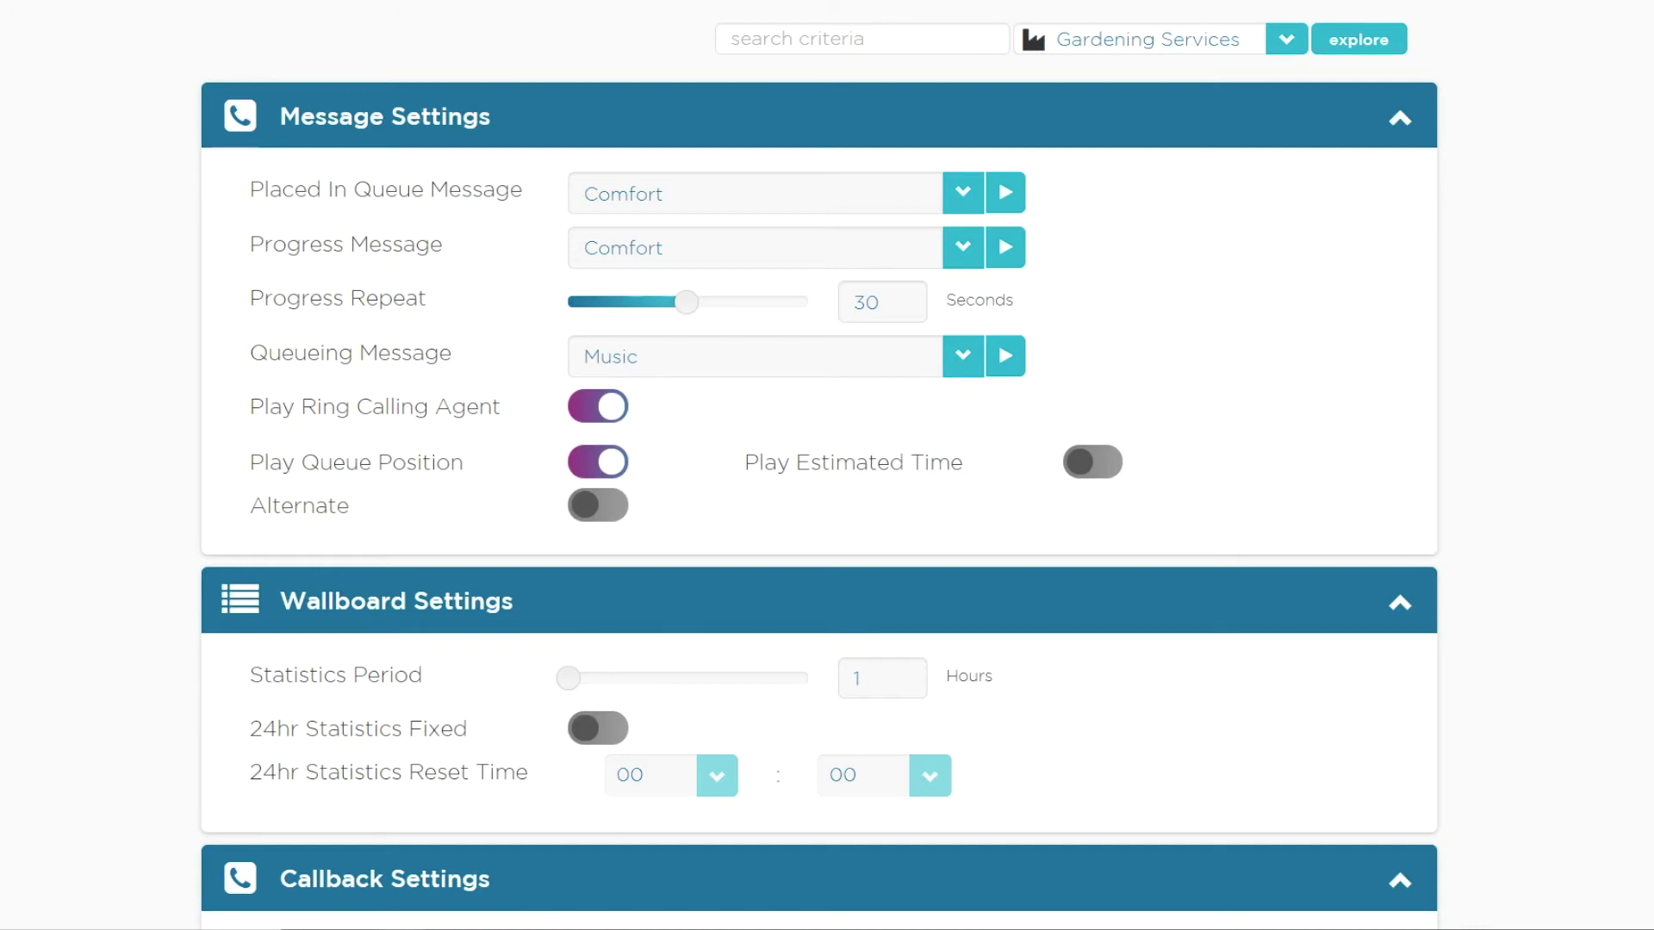
Step: Turn on 24hr Statistics Fixed in the wallboard settings and set the statistics reset time to 08:59
{"action": "scroll", "coordinate": [819, 465], "scroll_direction": "down", "scroll_amount": 5}
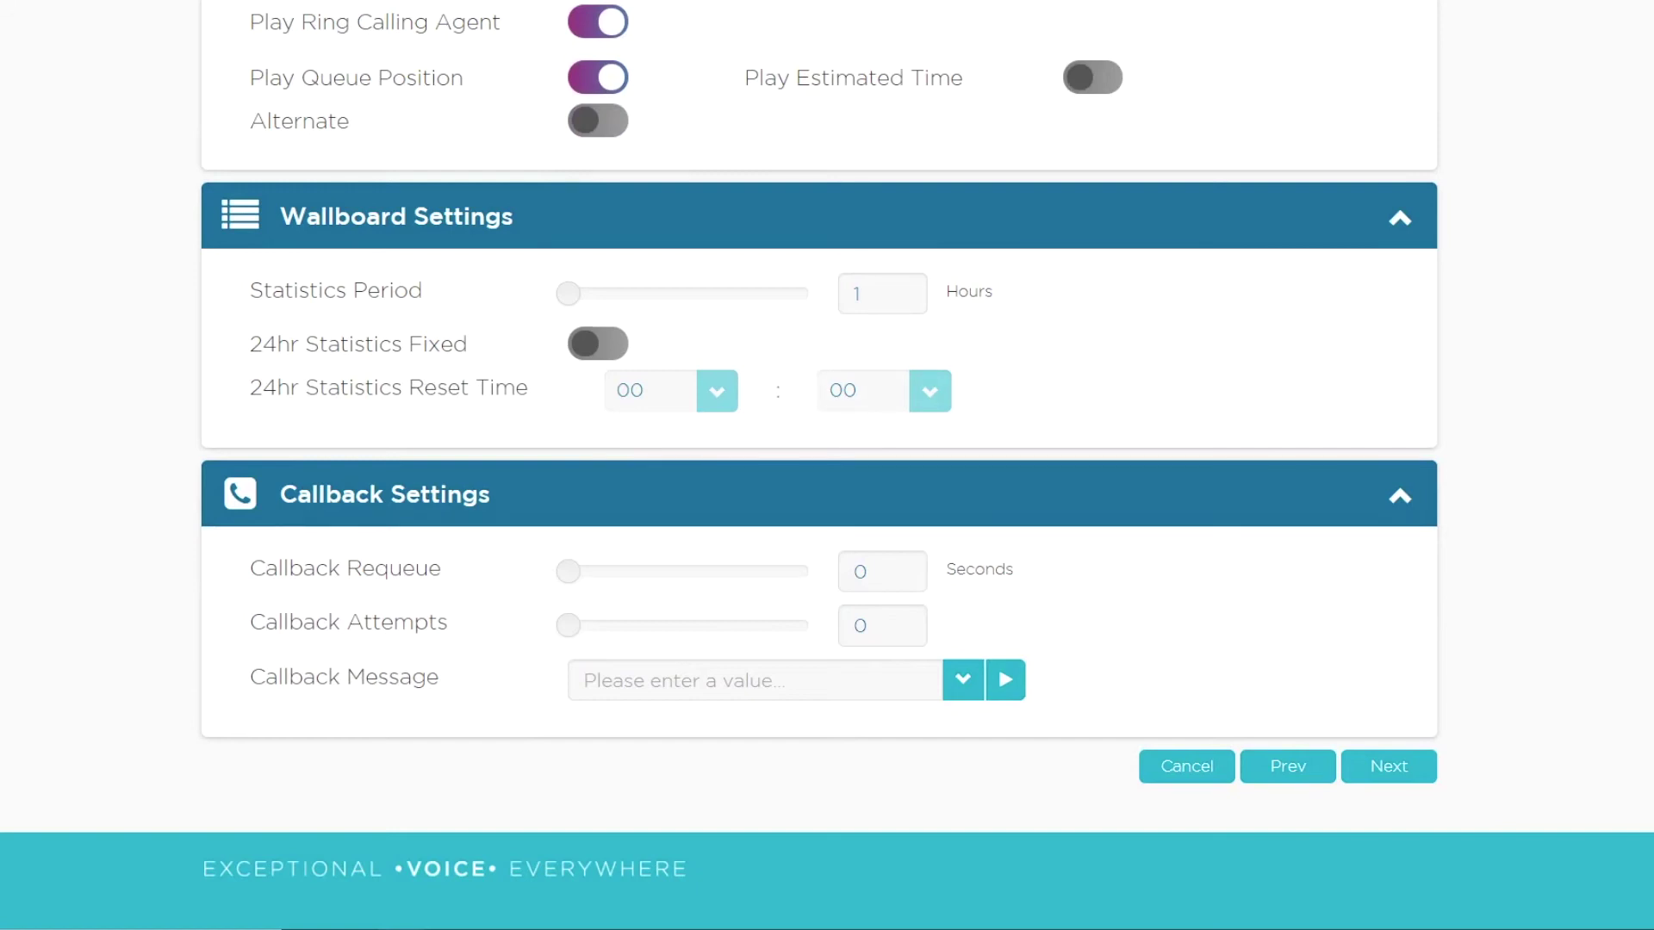
{"action": "mouse_move", "coordinate": [568, 293]}
{"action": "left_mouse_down"}
{"action": "mouse_move", "coordinate": [610, 293]}
{"action": "mouse_move", "coordinate": [568, 294]}
{"action": "left_mouse_up"}
{"action": "left_click", "coordinate": [597, 344]}
{"action": "left_click", "coordinate": [717, 391]}
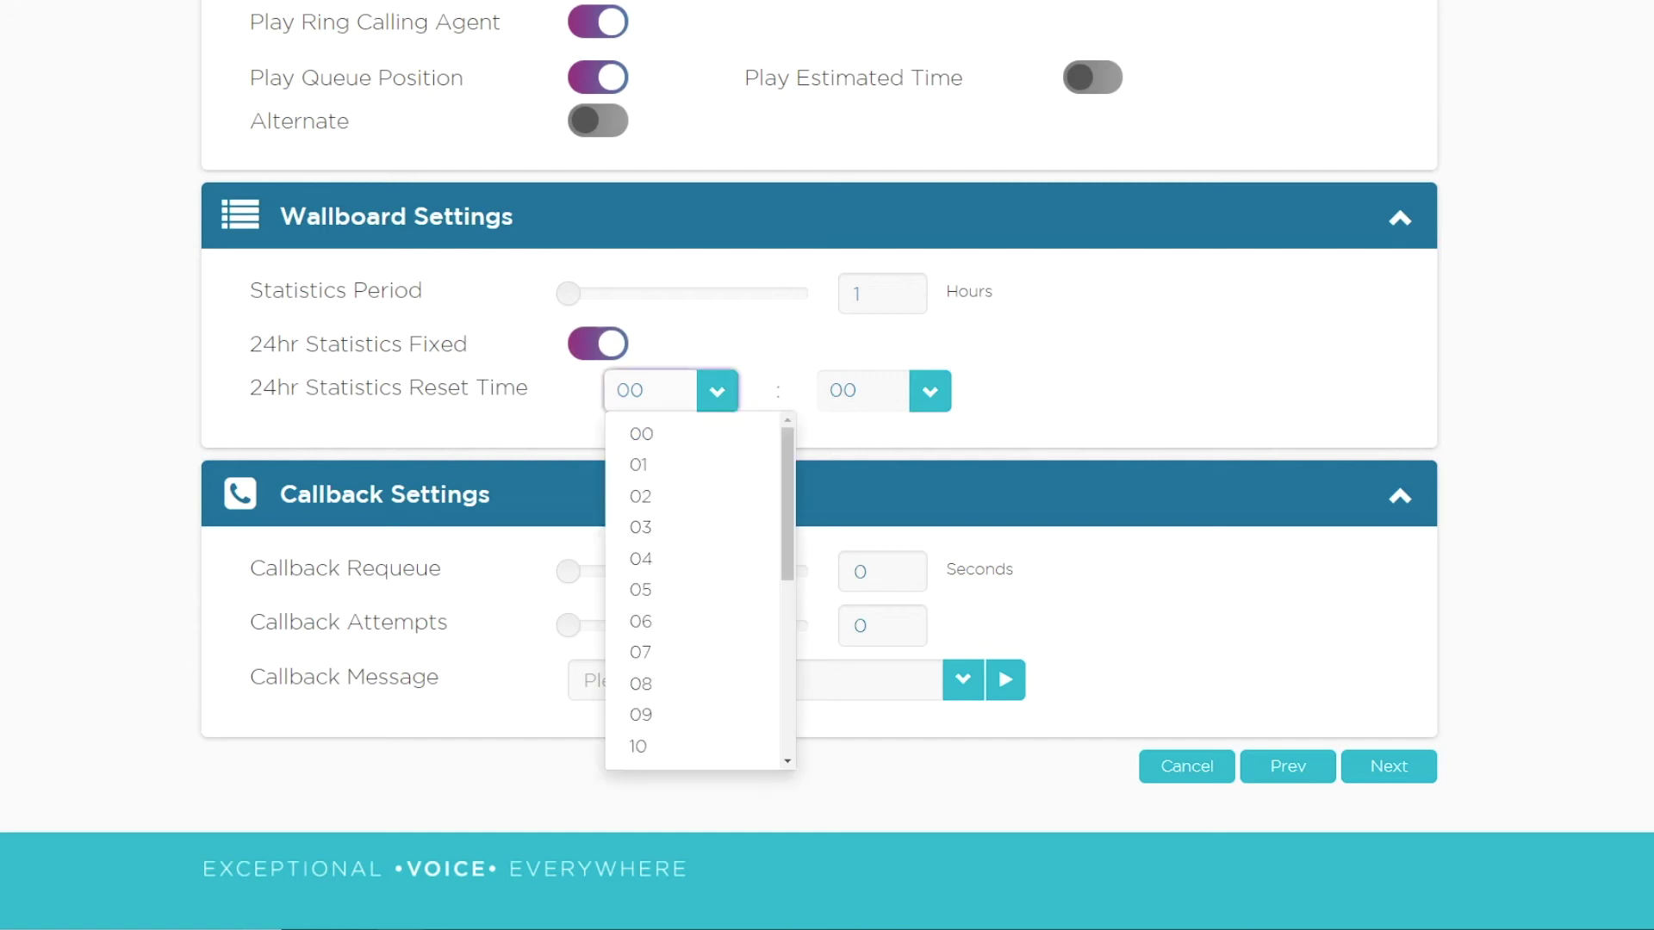
{"action": "left_click", "coordinate": [641, 682]}
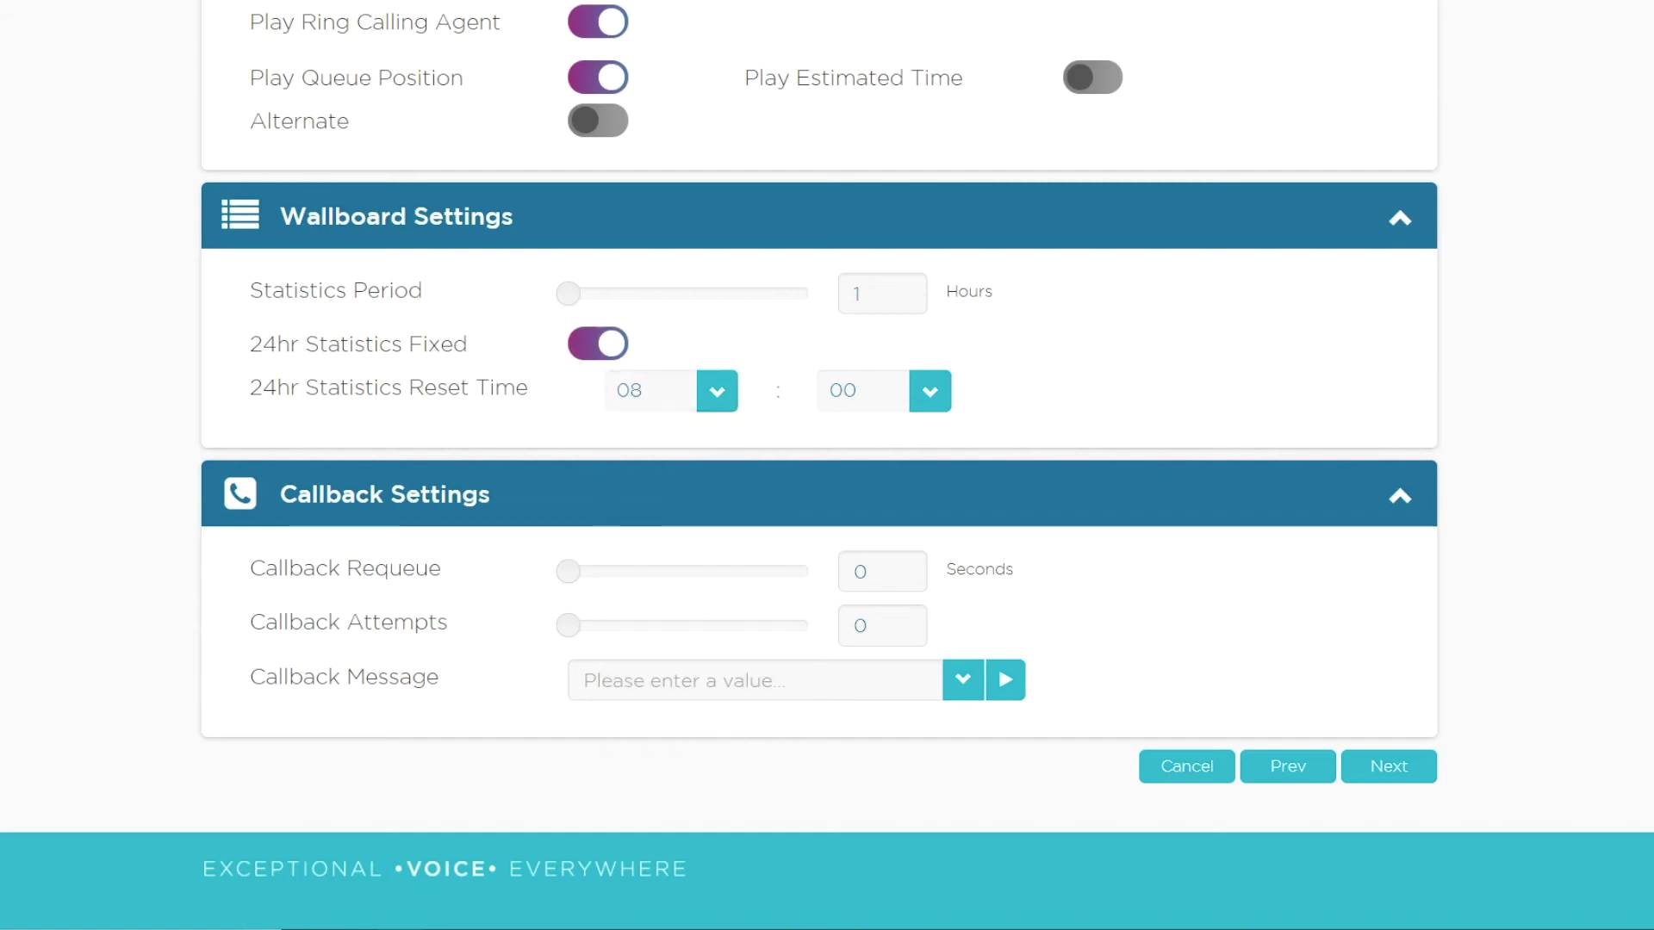
{"action": "left_click", "coordinate": [929, 391]}
{"action": "left_click_drag", "start_coordinate": [999, 458], "coordinate": [999, 721]}
{"action": "left_click", "coordinate": [870, 749]}
Step: Set Callback Requeue to 30 seconds and Callback Attempts to 6 in the callback settings
{"action": "scroll", "coordinate": [827, 465], "scroll_direction": "down", "scroll_amount": 1}
{"action": "scroll", "coordinate": [827, 465], "scroll_direction": "up", "scroll_amount": 1}
{"action": "scroll", "coordinate": [827, 453], "scroll_direction": "down", "scroll_amount": 1}
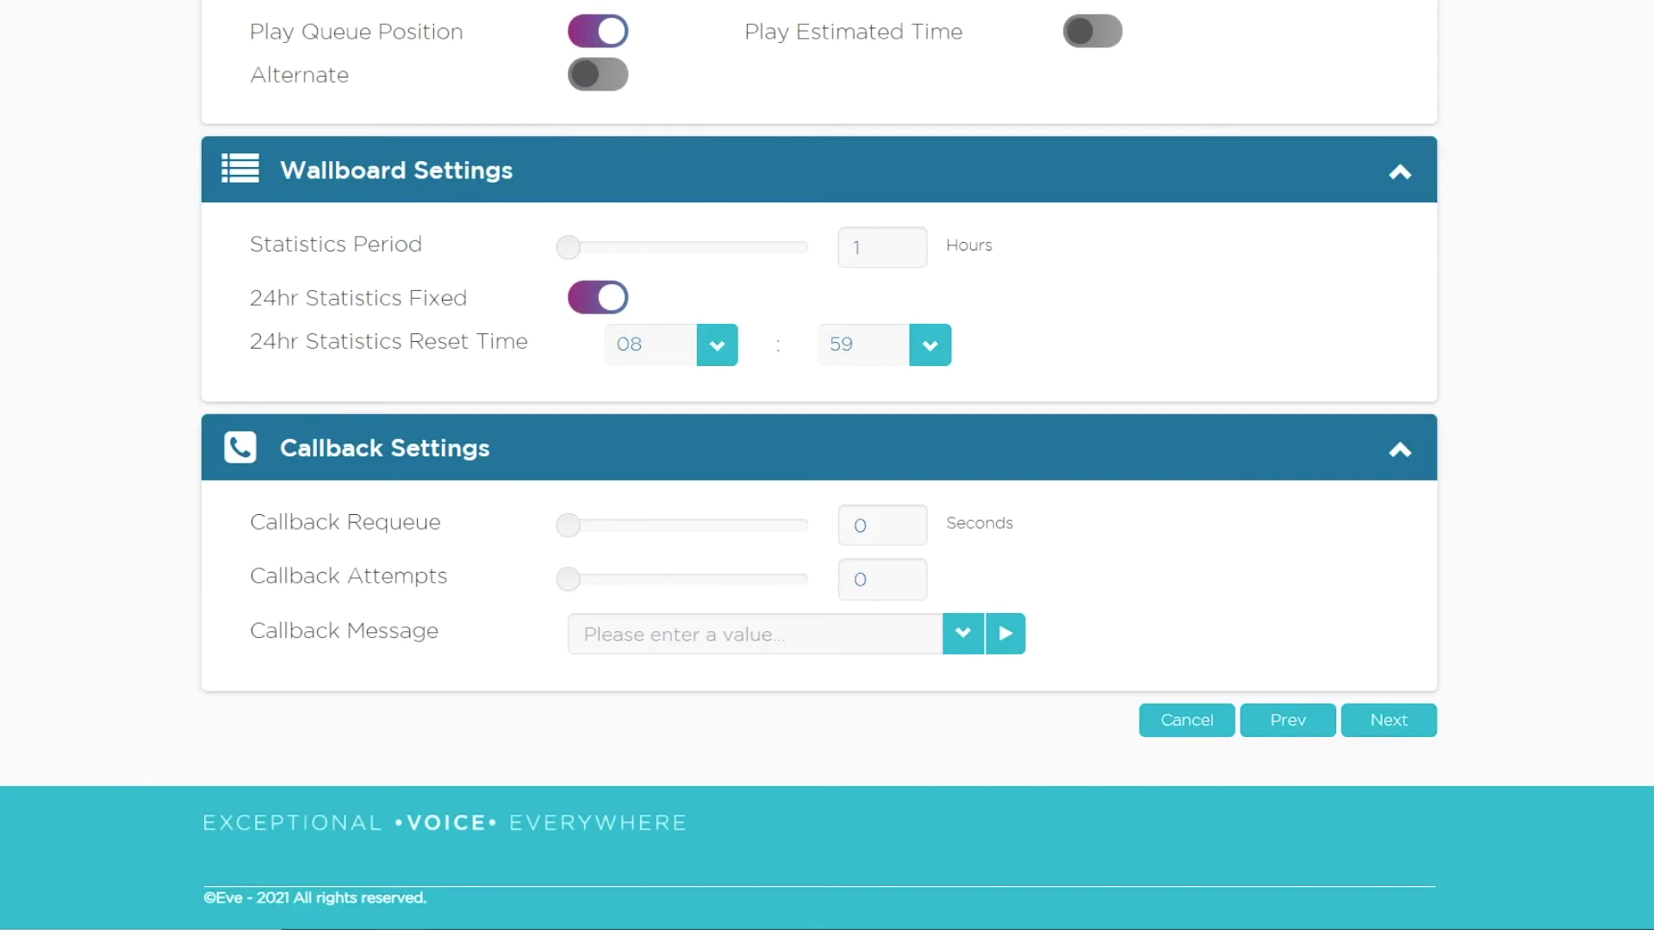
{"action": "left_click_drag", "start_coordinate": [567, 525], "coordinate": [628, 526]}
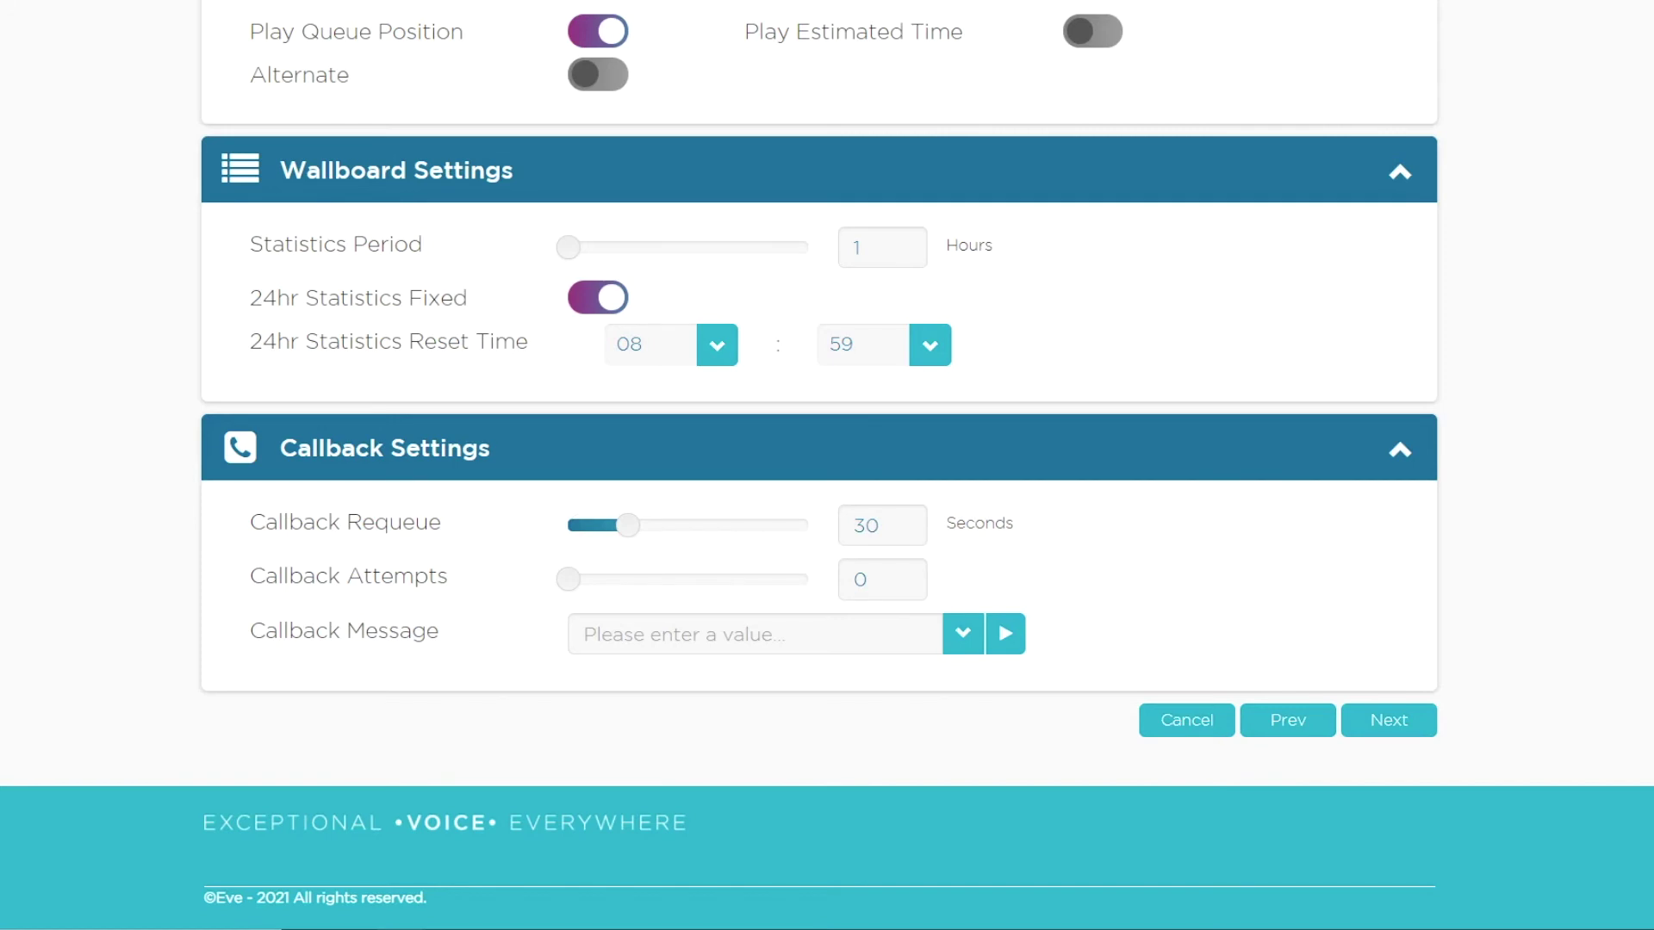
{"action": "left_click_drag", "start_coordinate": [567, 578], "coordinate": [712, 579]}
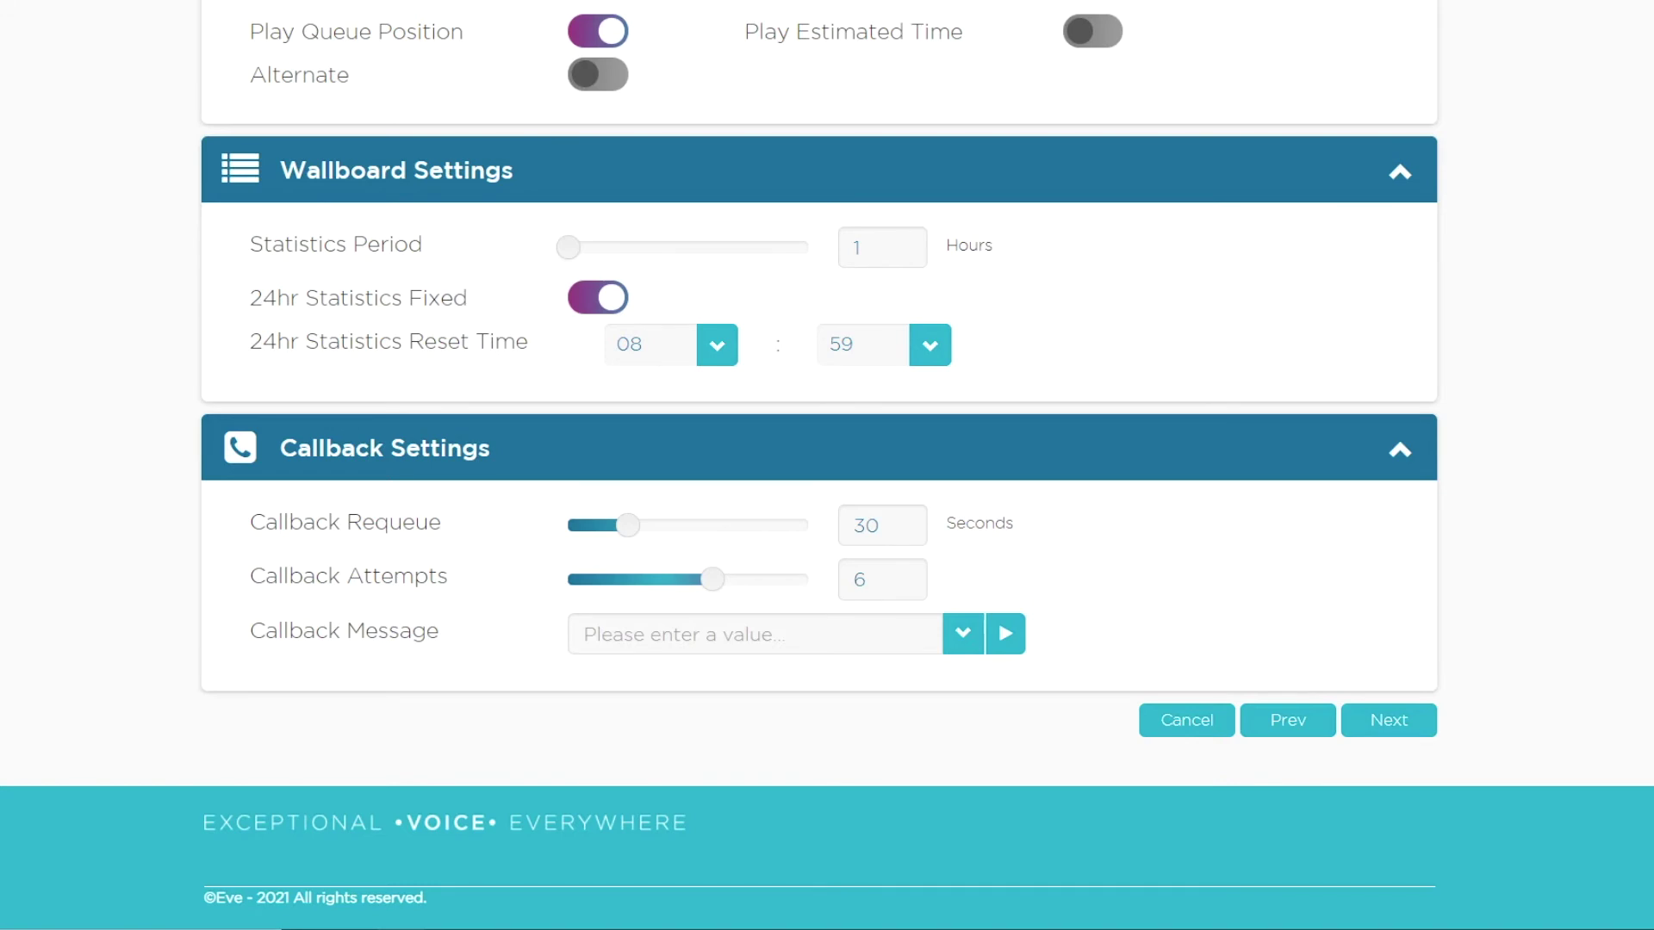
Step: Choose Comfort as the Callback Message and continue to the supervisor selection
{"action": "left_click", "coordinate": [962, 634]}
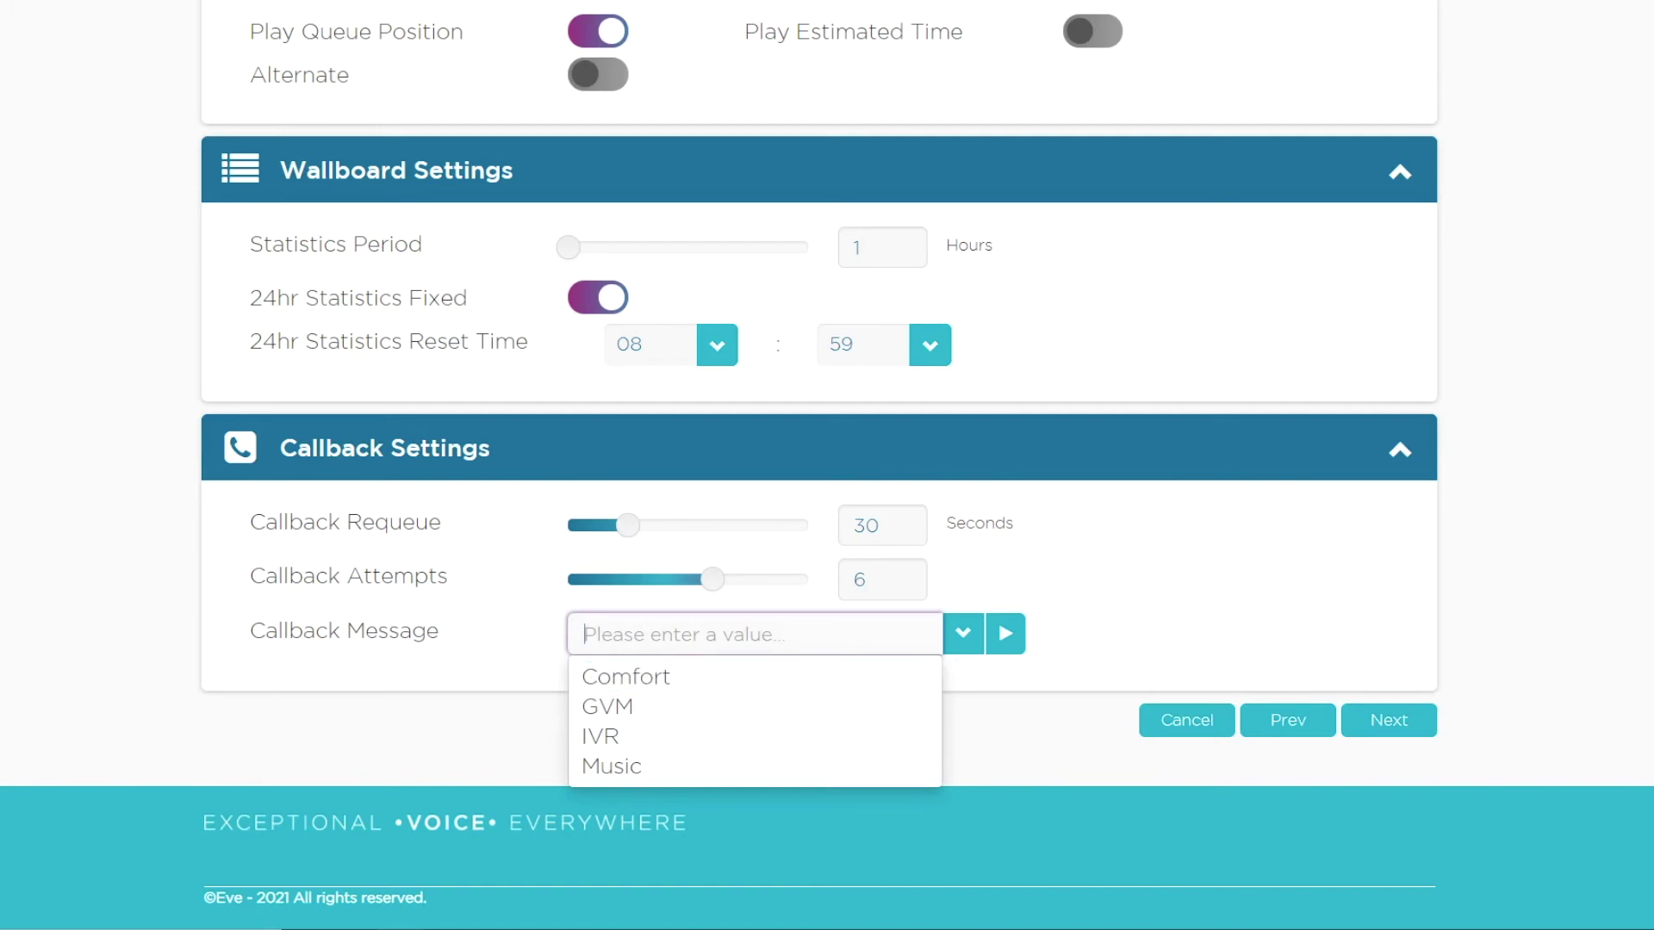
{"action": "left_click", "coordinate": [754, 677]}
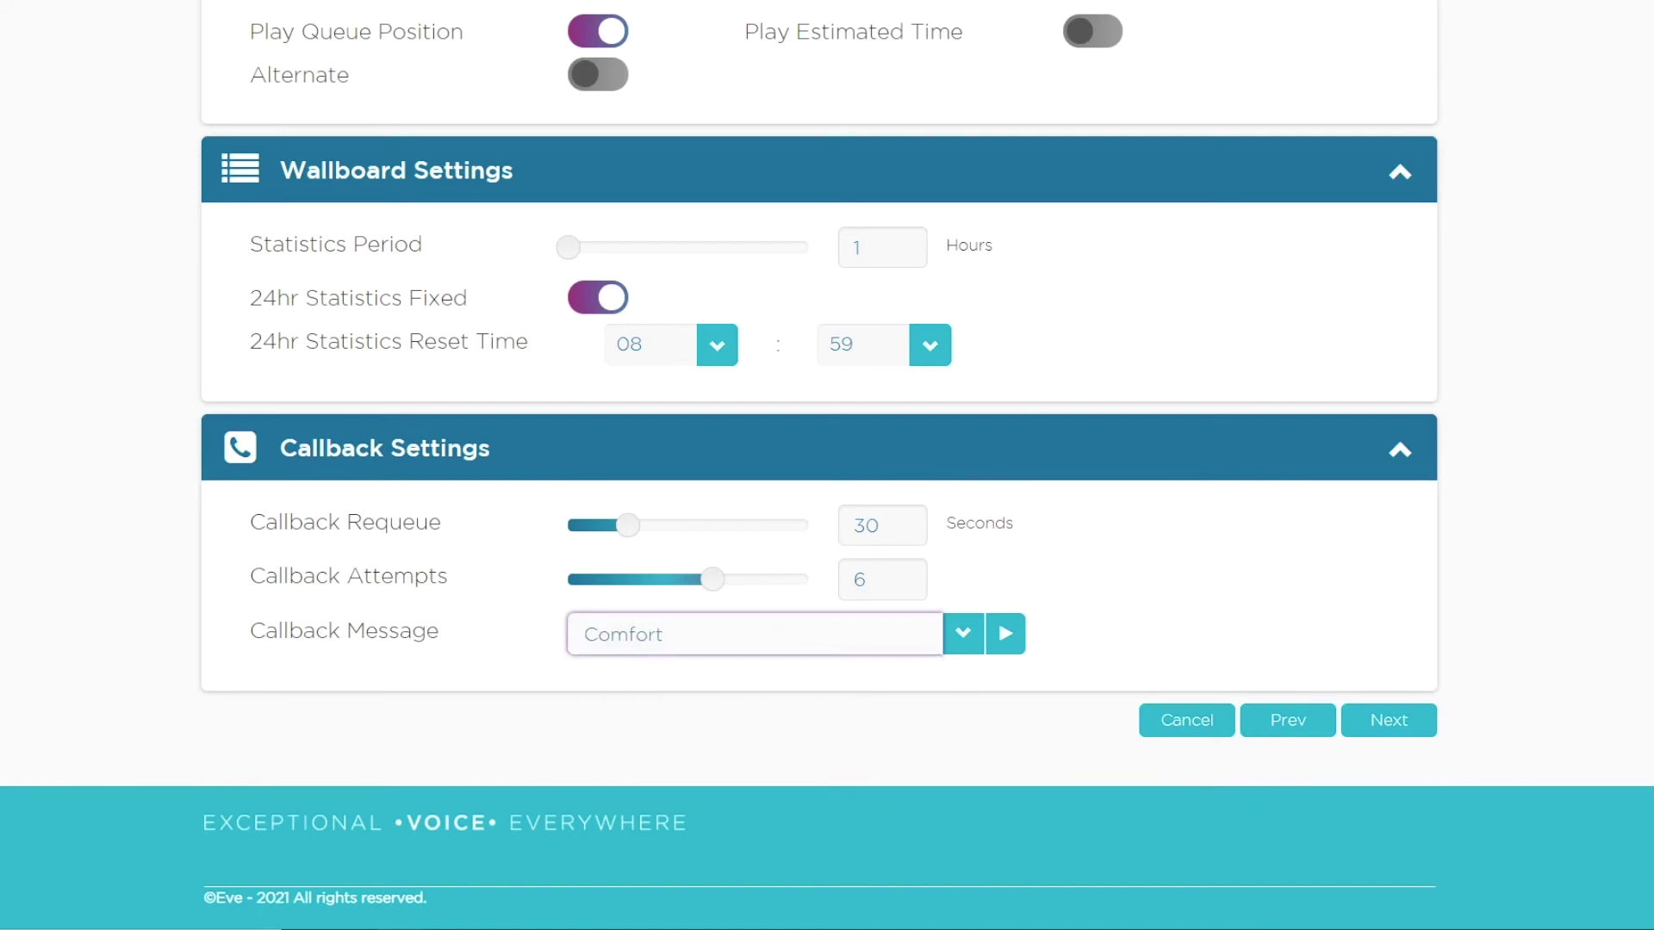
{"action": "left_click", "coordinate": [1388, 719]}
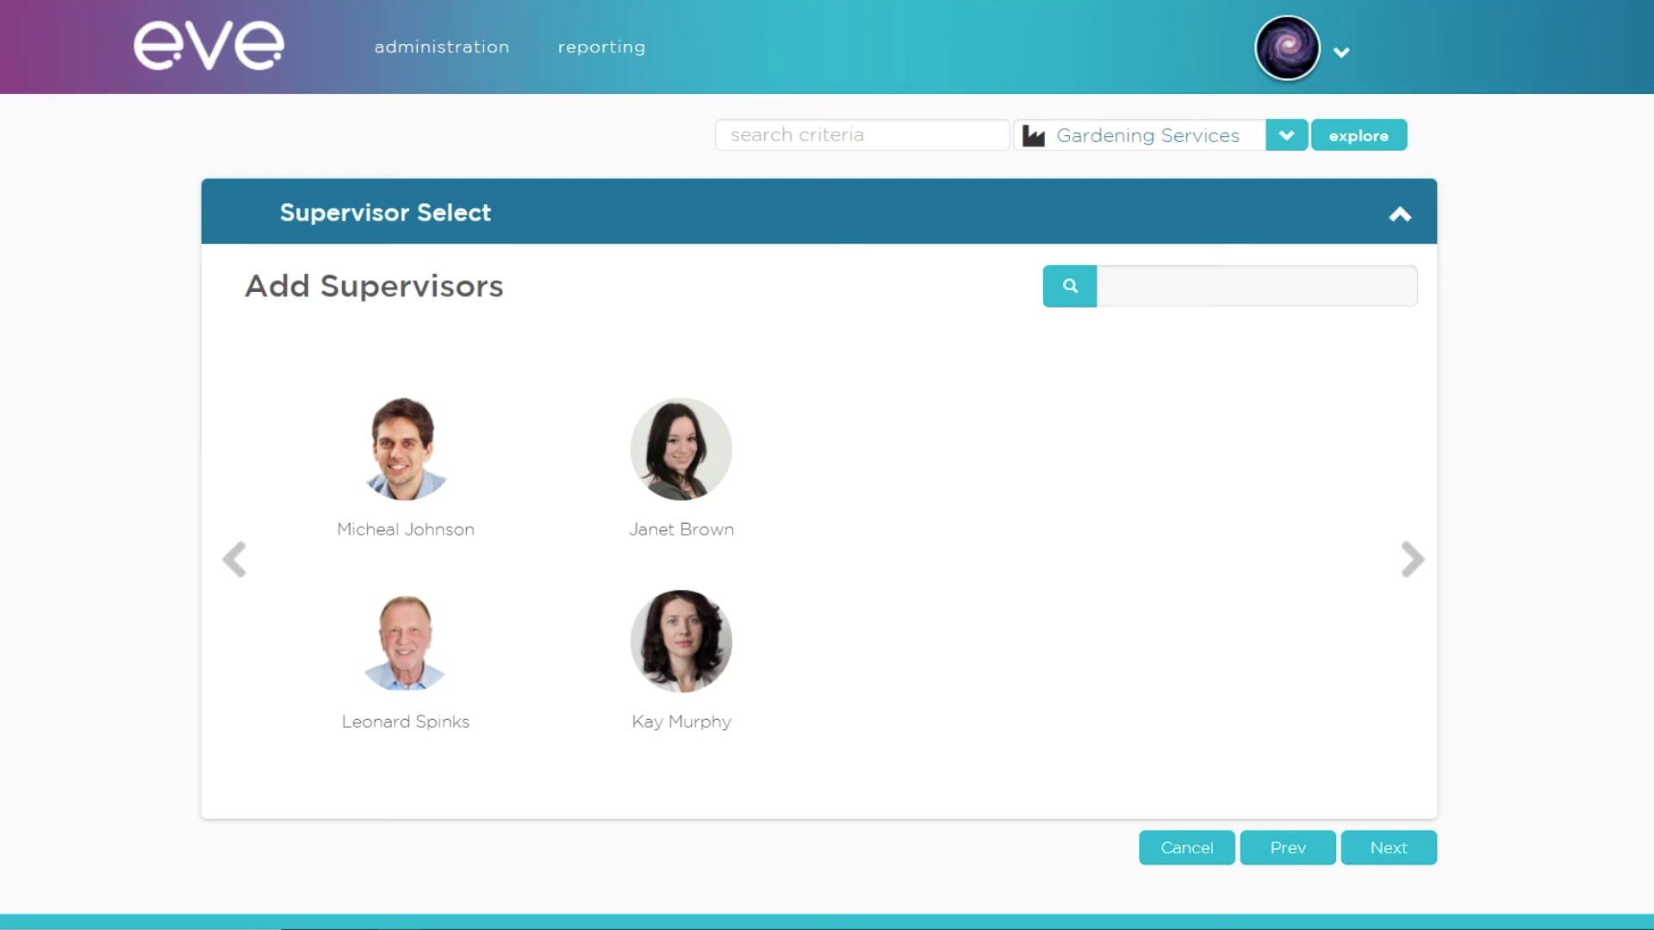
Step: Add the first listed user as the queue's supervisor and continue to scheduling
{"action": "left_click", "coordinate": [406, 449]}
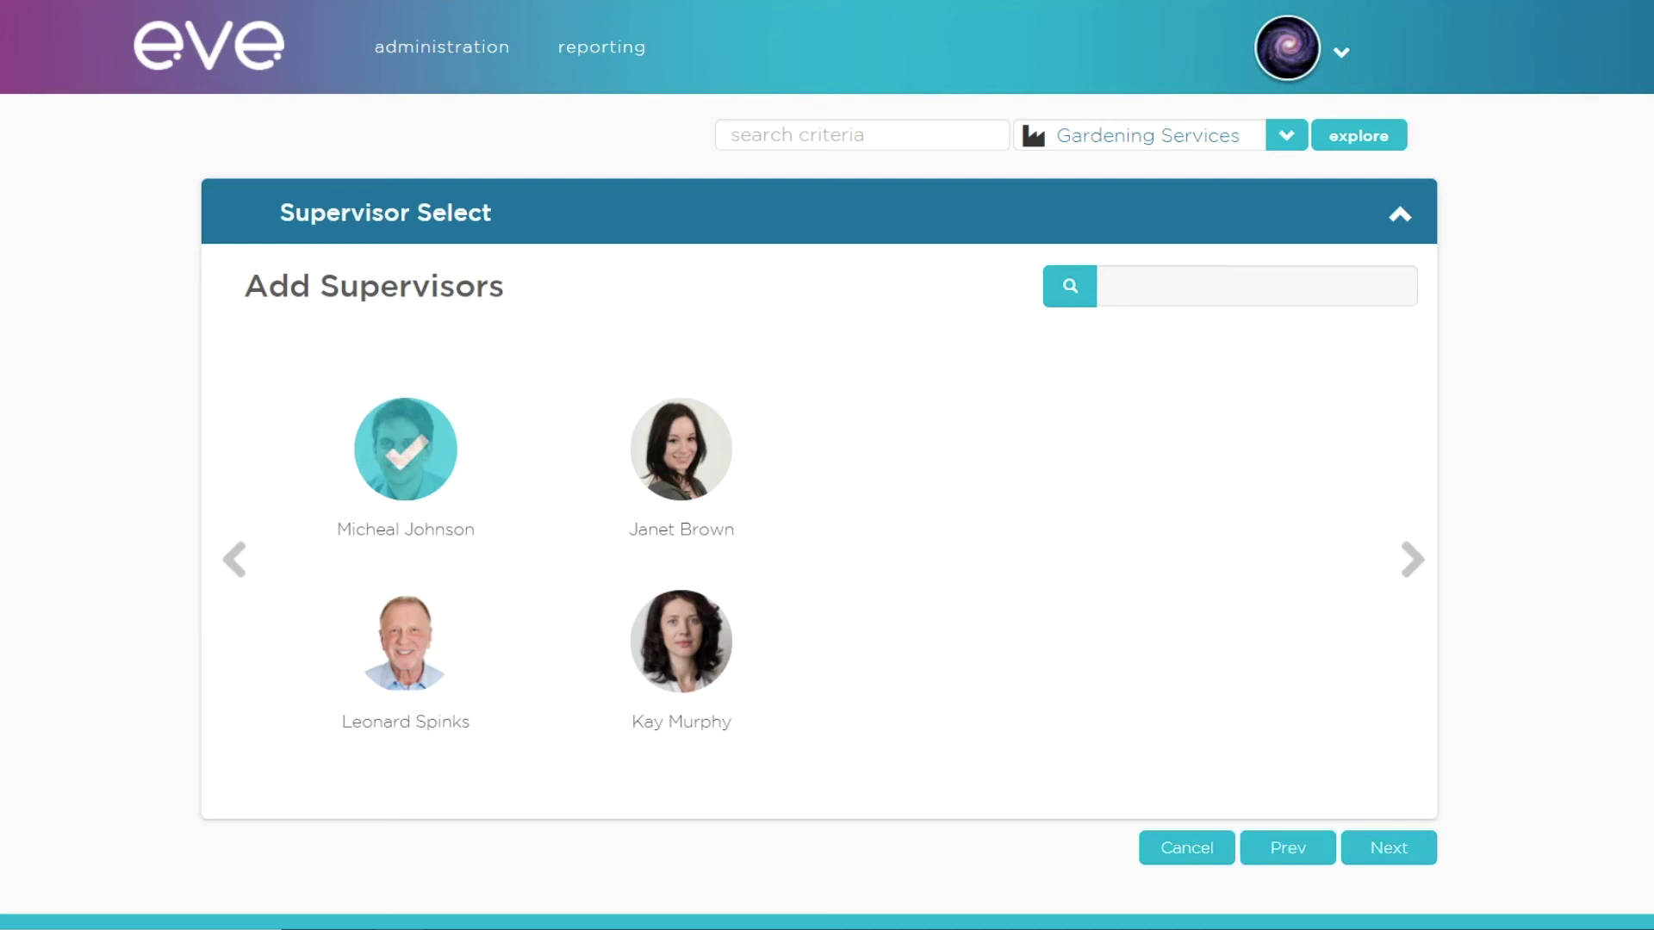
{"action": "left_click", "coordinate": [1389, 848]}
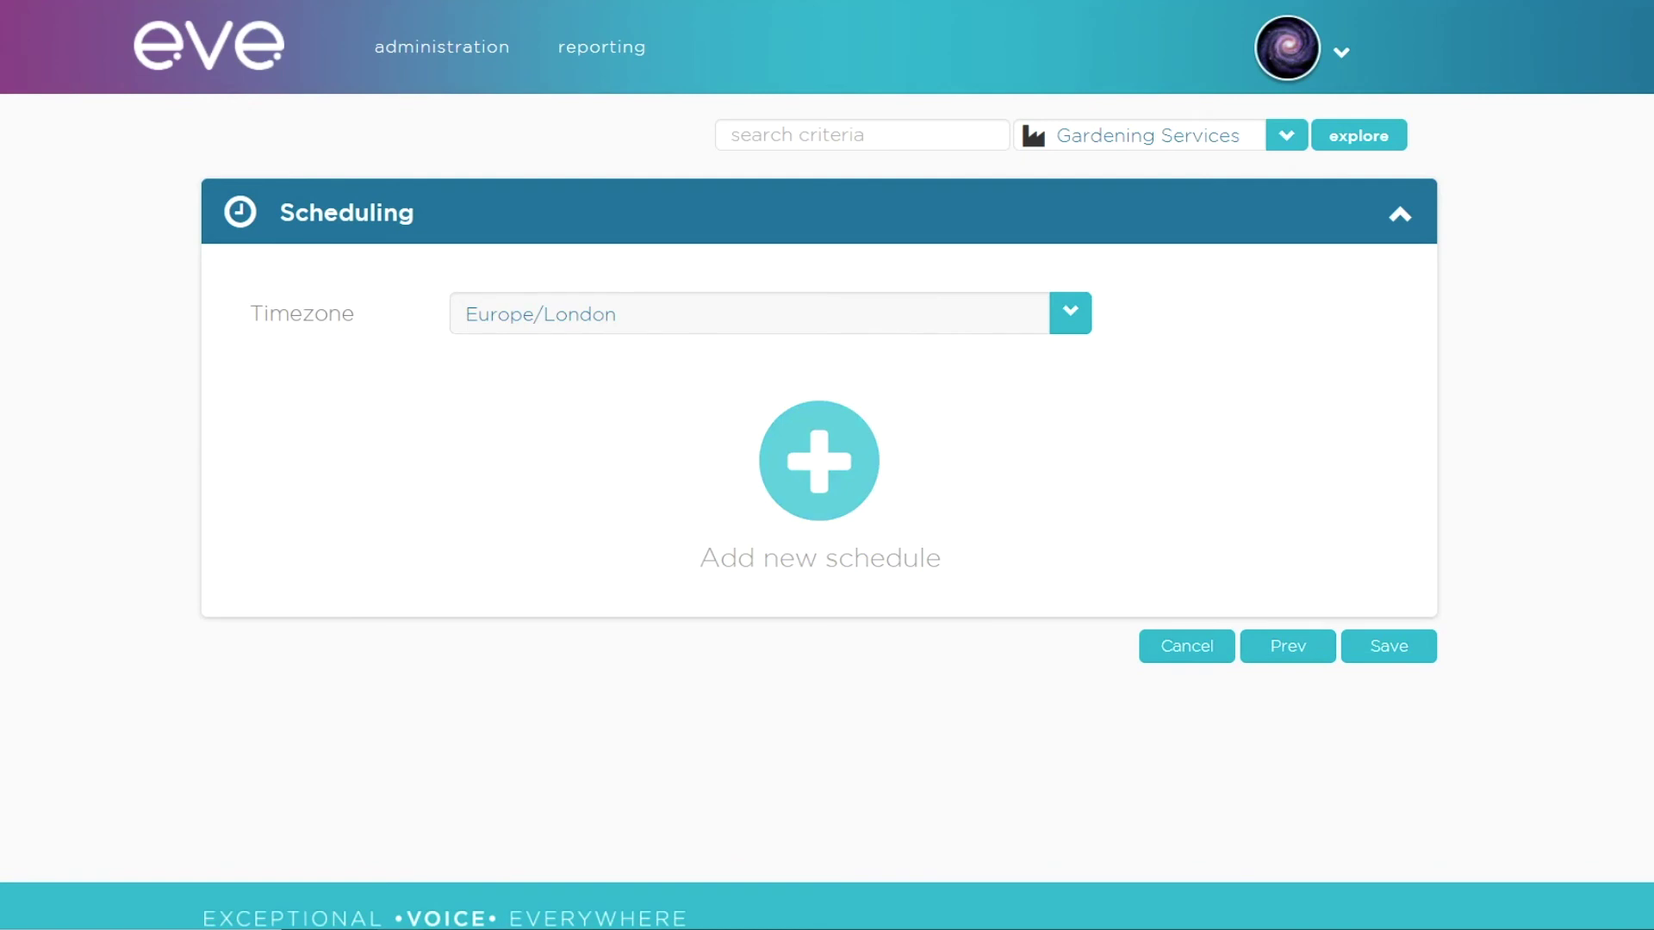
Step: Add a weekly schedule covering Monday, Tuesday, Wednesday, Thursday and Friday
{"action": "left_click", "coordinate": [819, 461]}
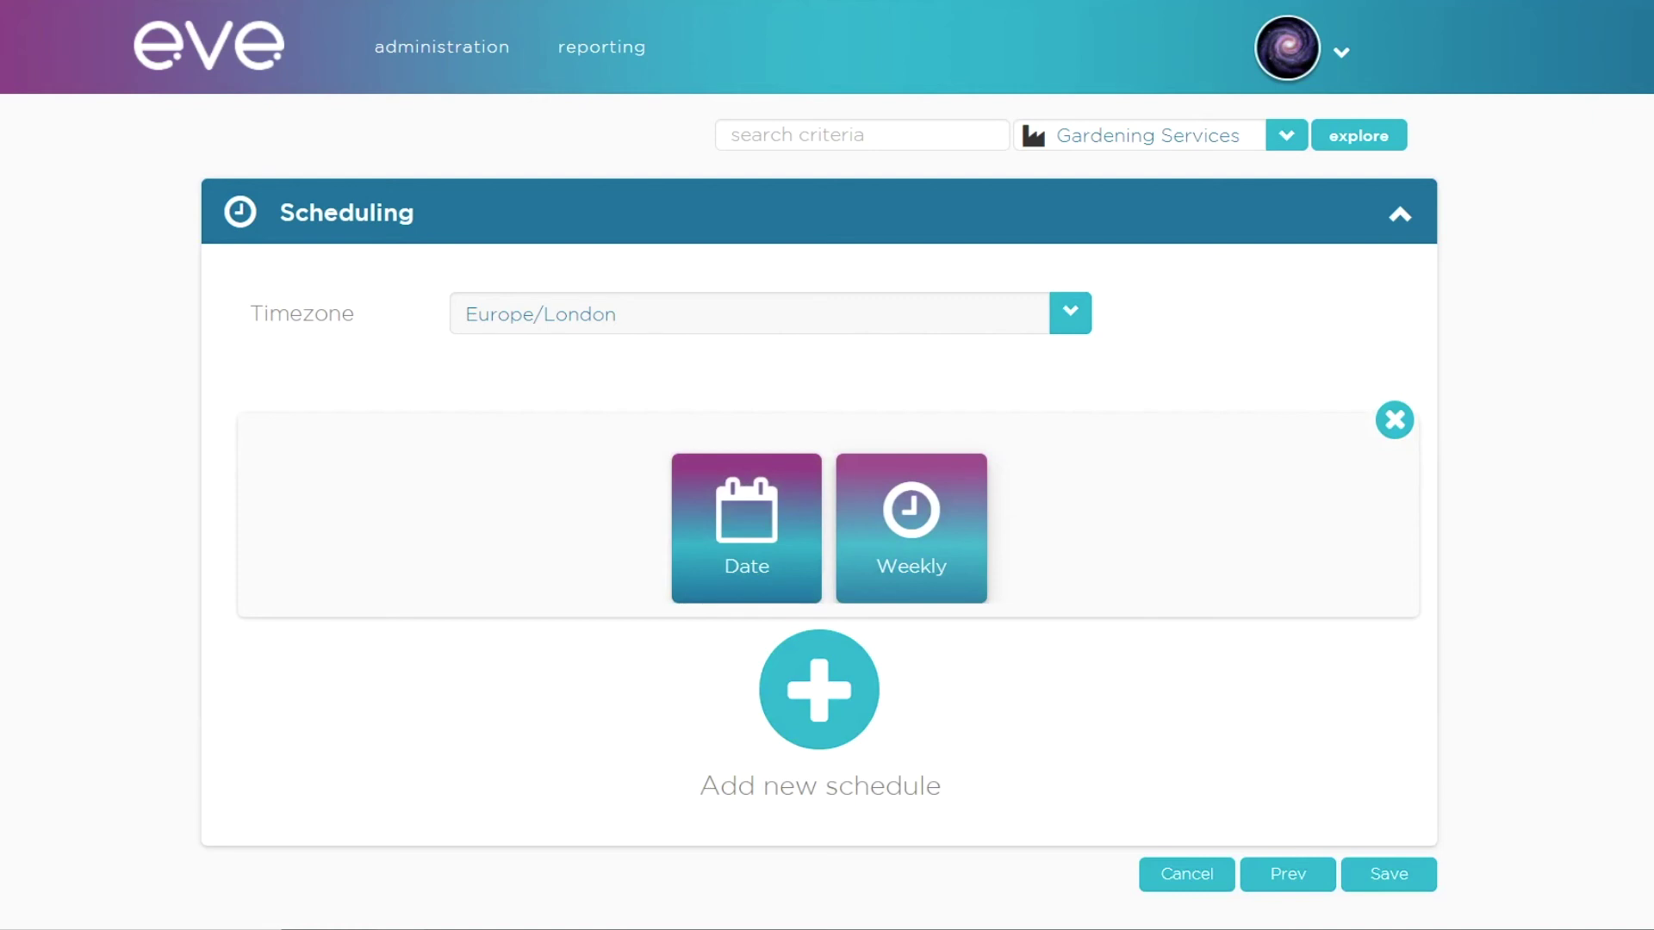
{"action": "left_click", "coordinate": [911, 528]}
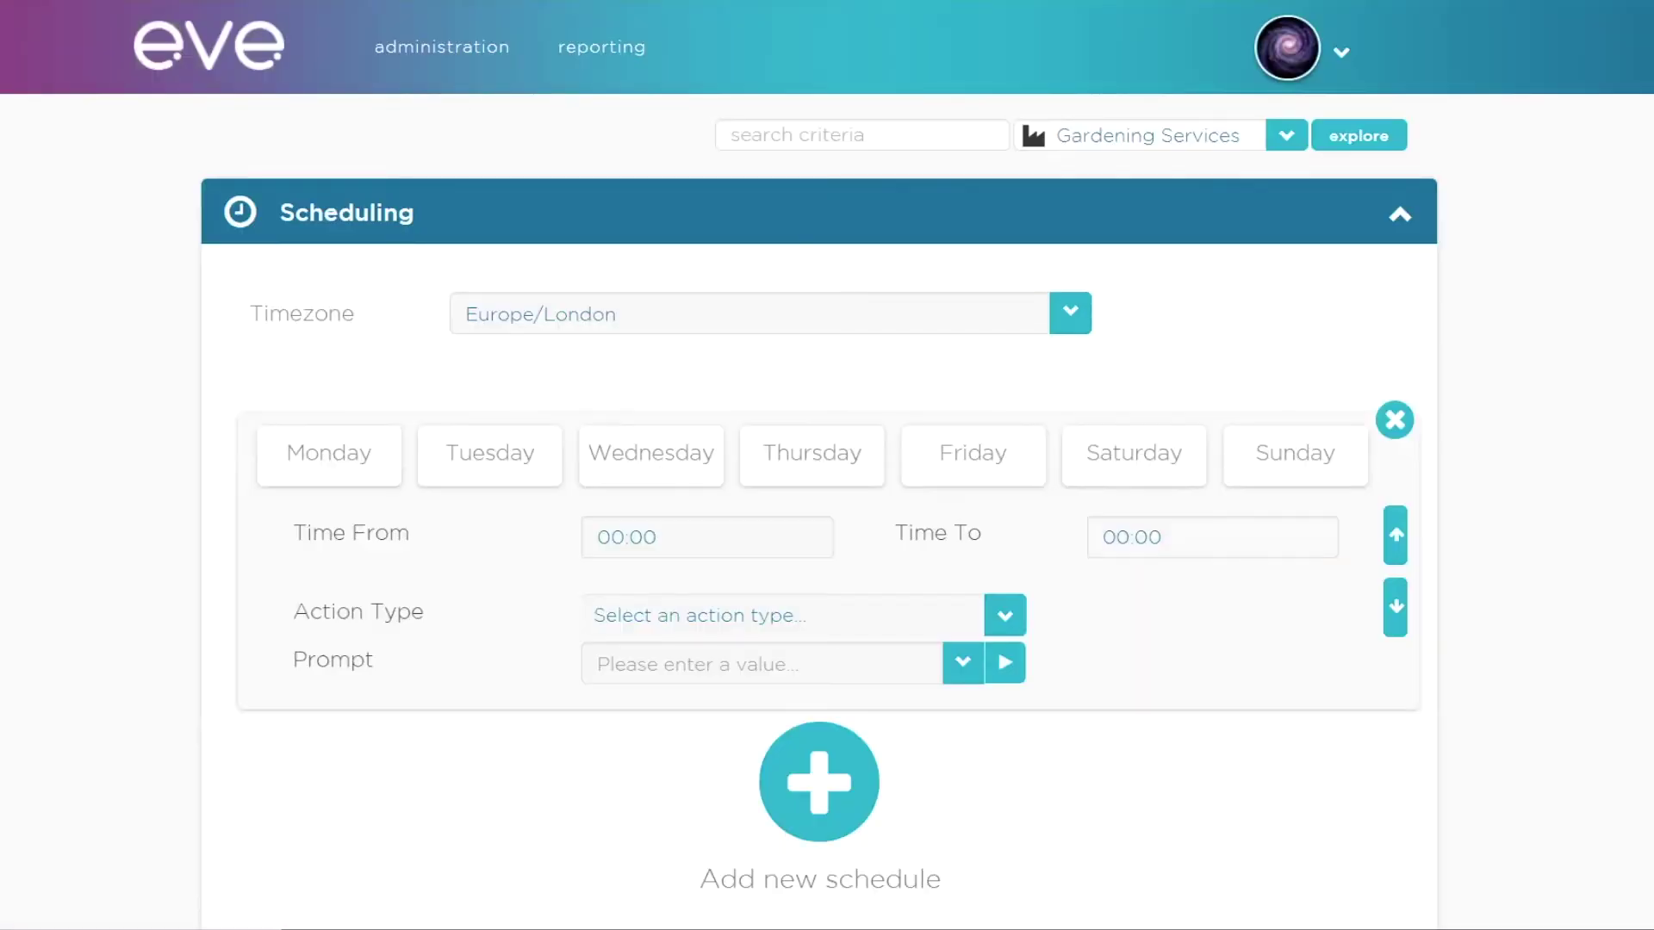
{"action": "left_click", "coordinate": [329, 455]}
{"action": "left_click", "coordinate": [489, 455]}
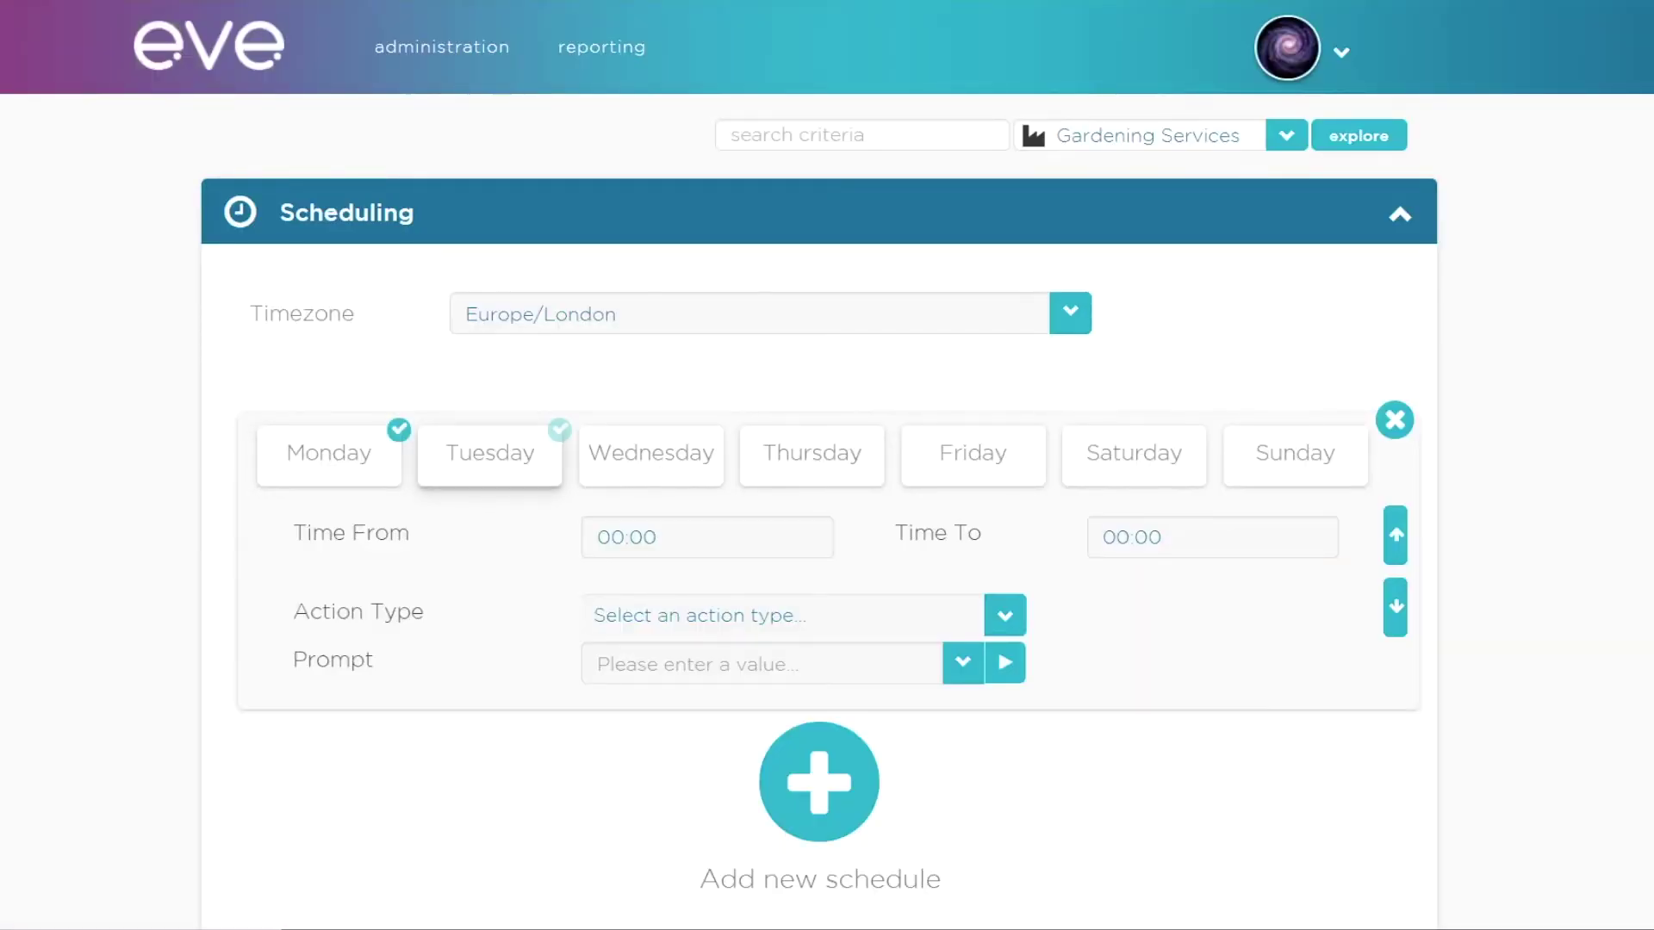
{"action": "left_click", "coordinate": [651, 455]}
{"action": "left_click", "coordinate": [812, 454]}
{"action": "left_click", "coordinate": [972, 454]}
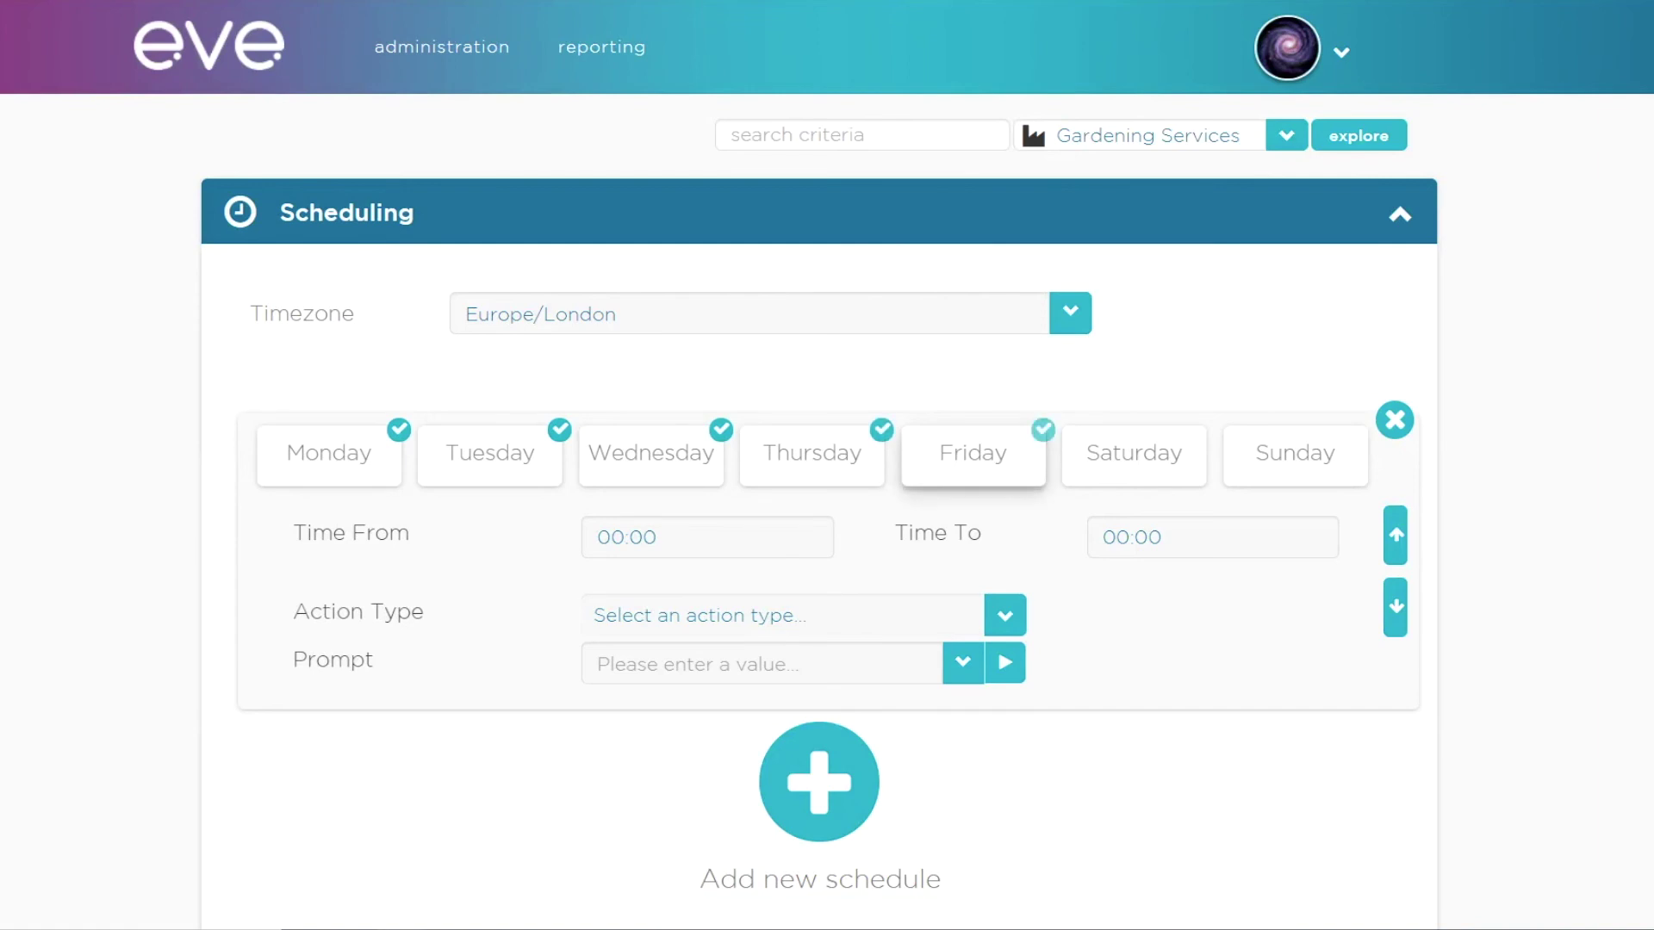
Step: Set the weekly schedule's hours from 09:00 to 17:00
{"action": "left_click", "coordinate": [695, 538]}
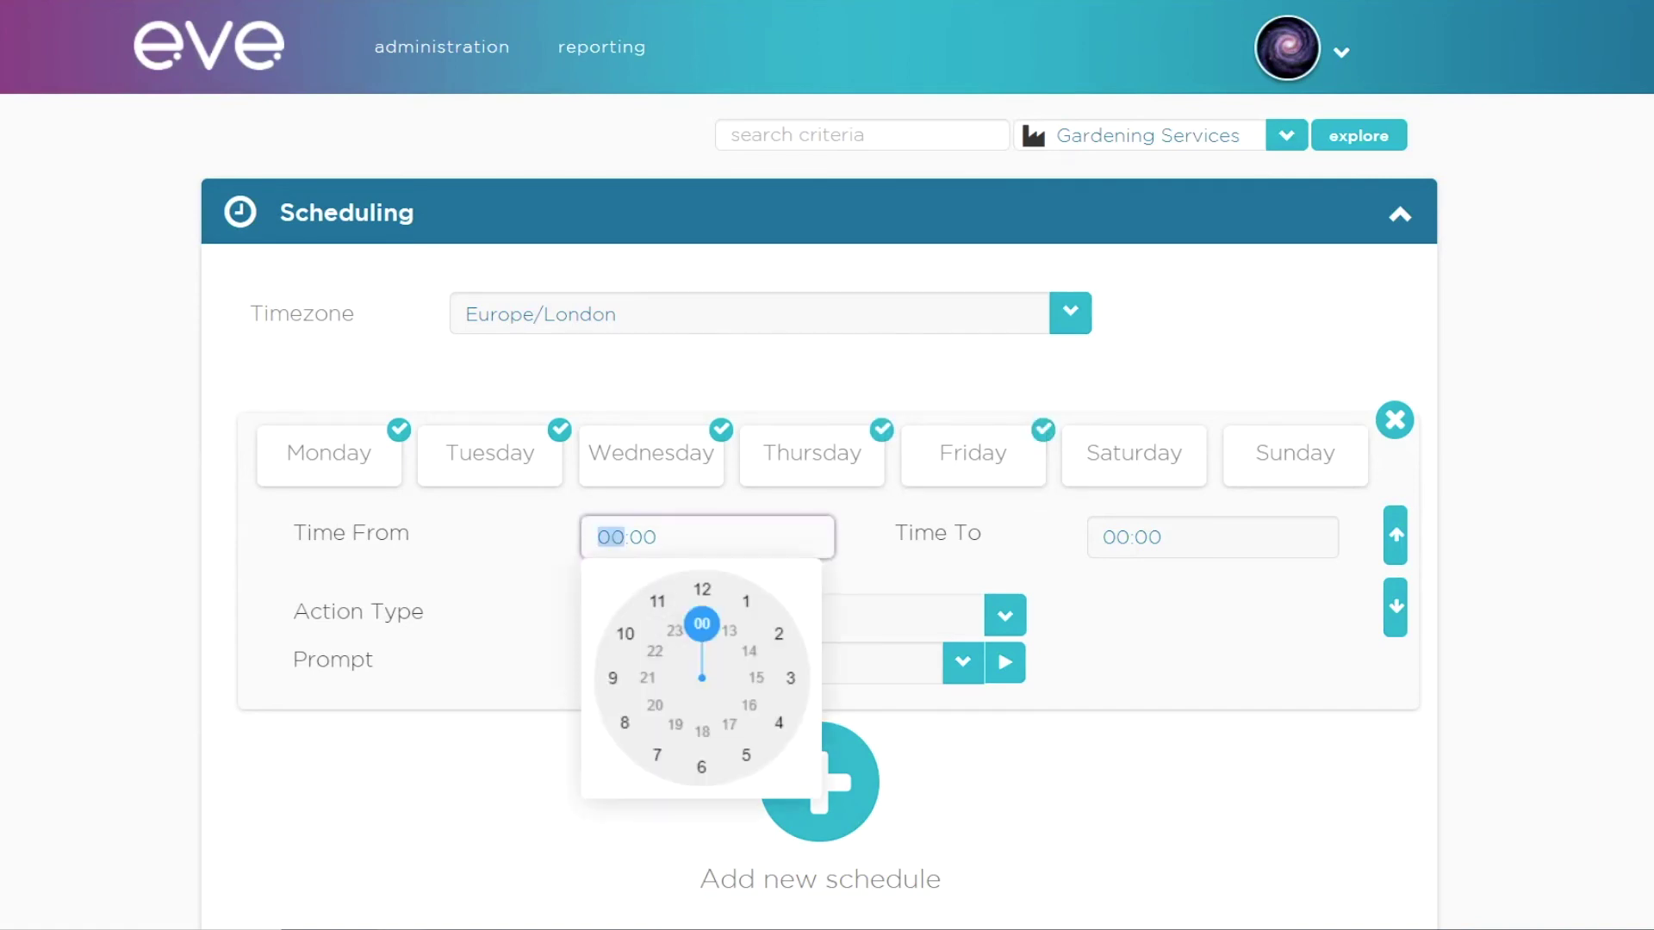
{"action": "left_click_drag", "start_coordinate": [702, 623], "coordinate": [613, 678]}
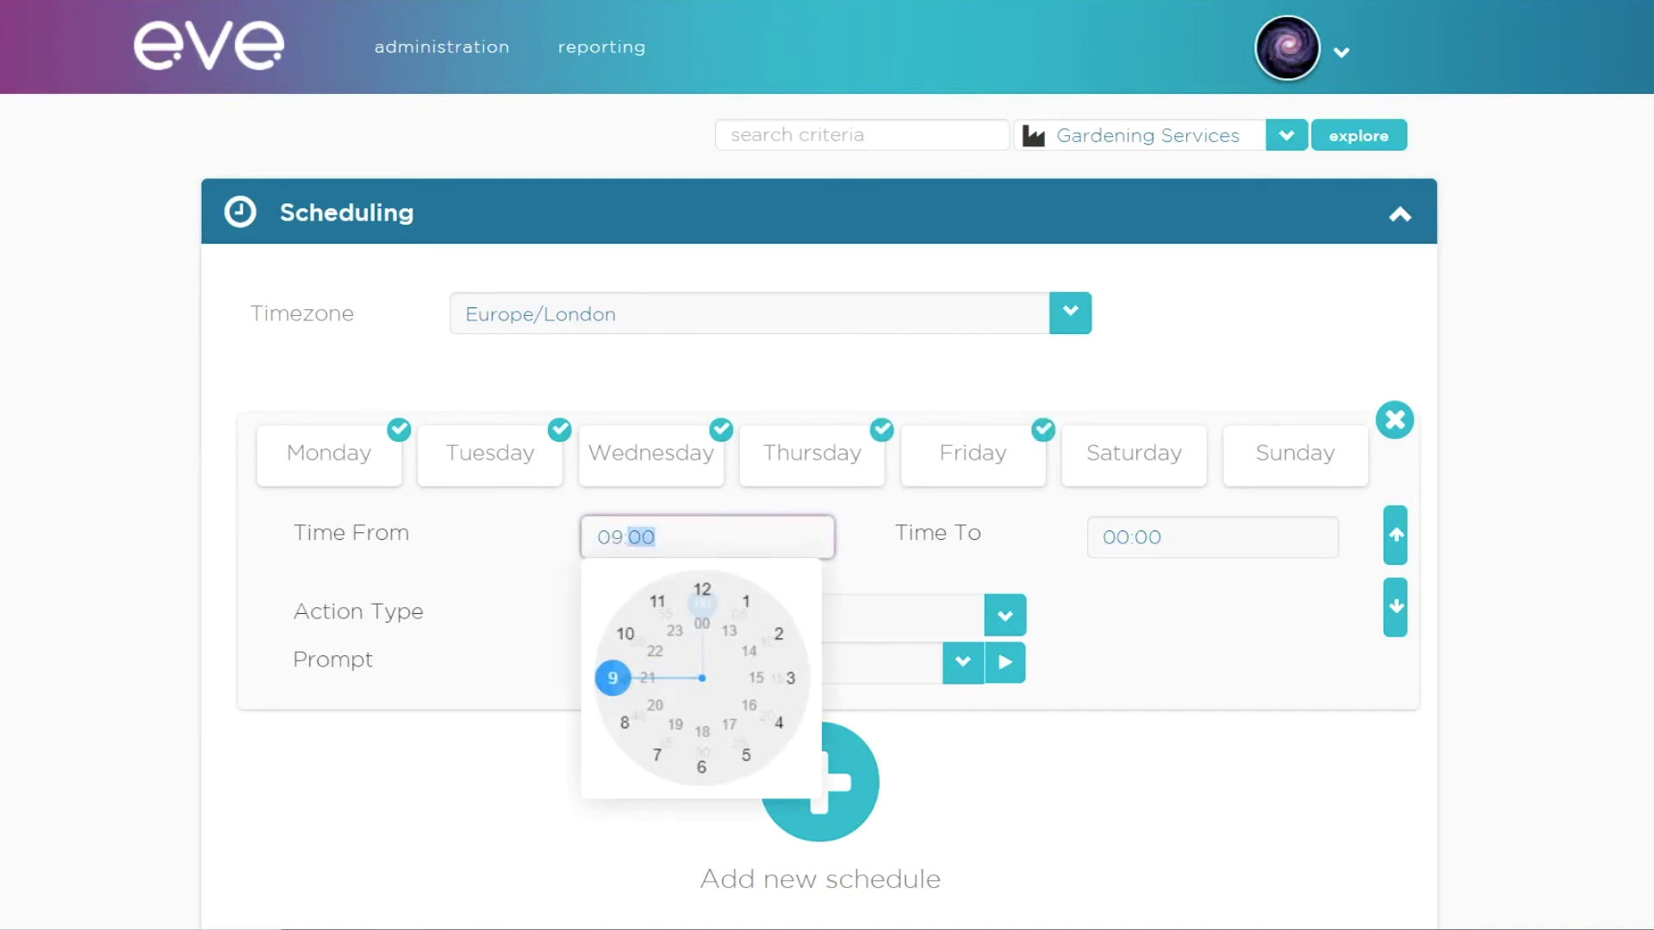
{"action": "left_click", "coordinate": [1212, 538]}
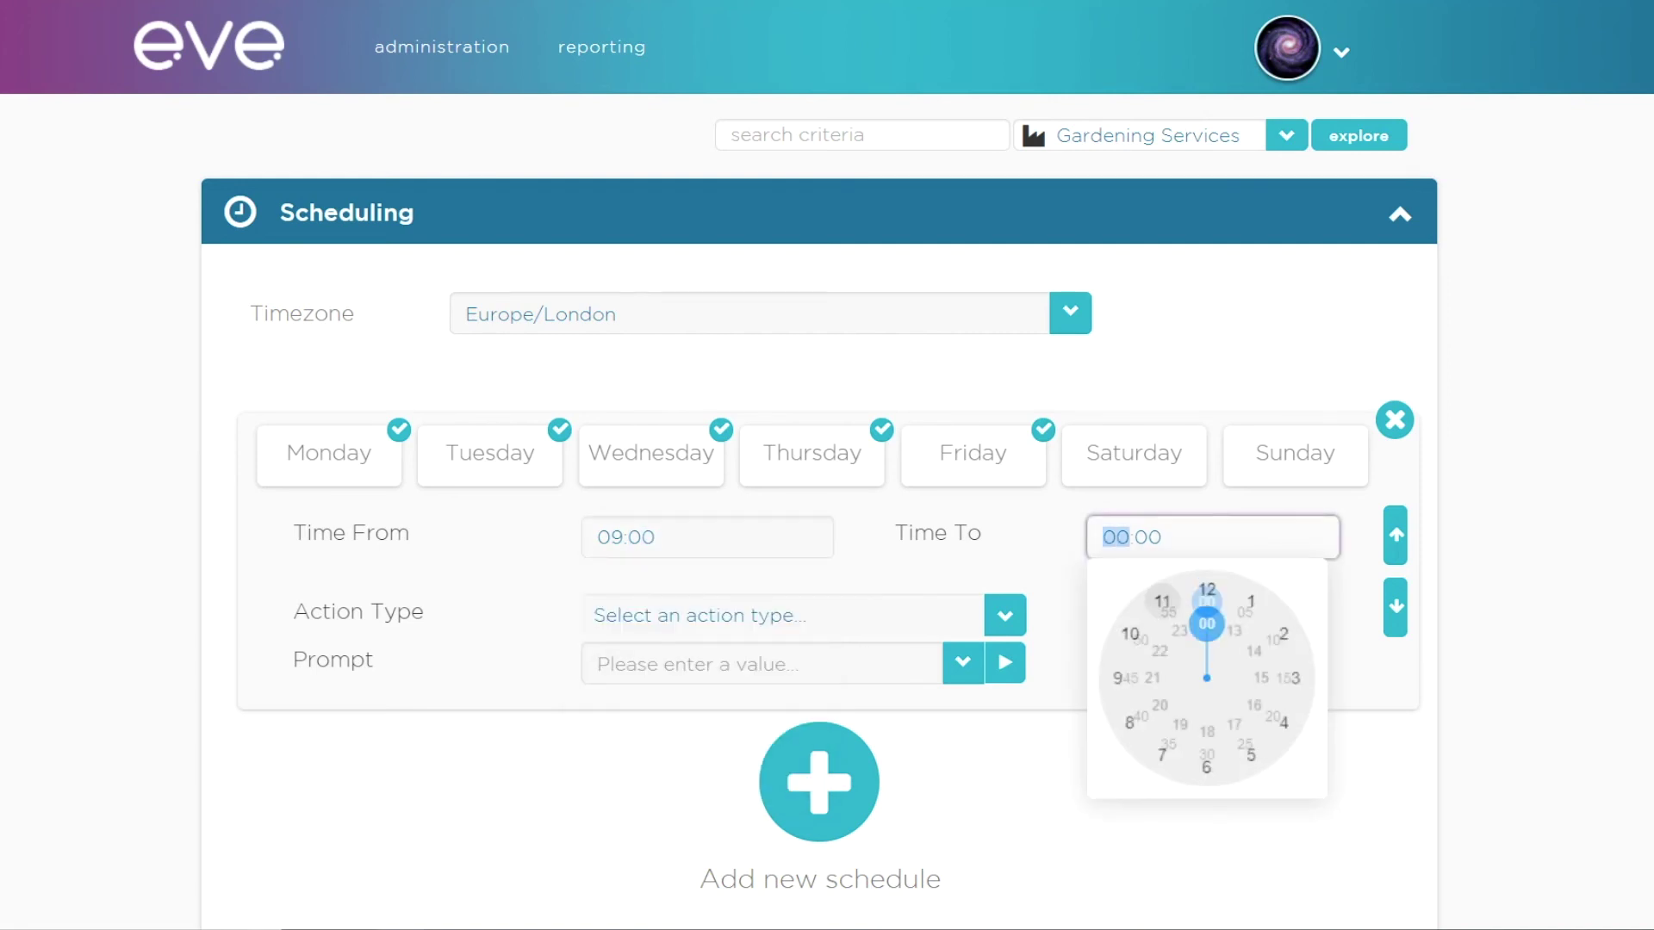
{"action": "left_click_drag", "start_coordinate": [1207, 623], "coordinate": [1233, 724]}
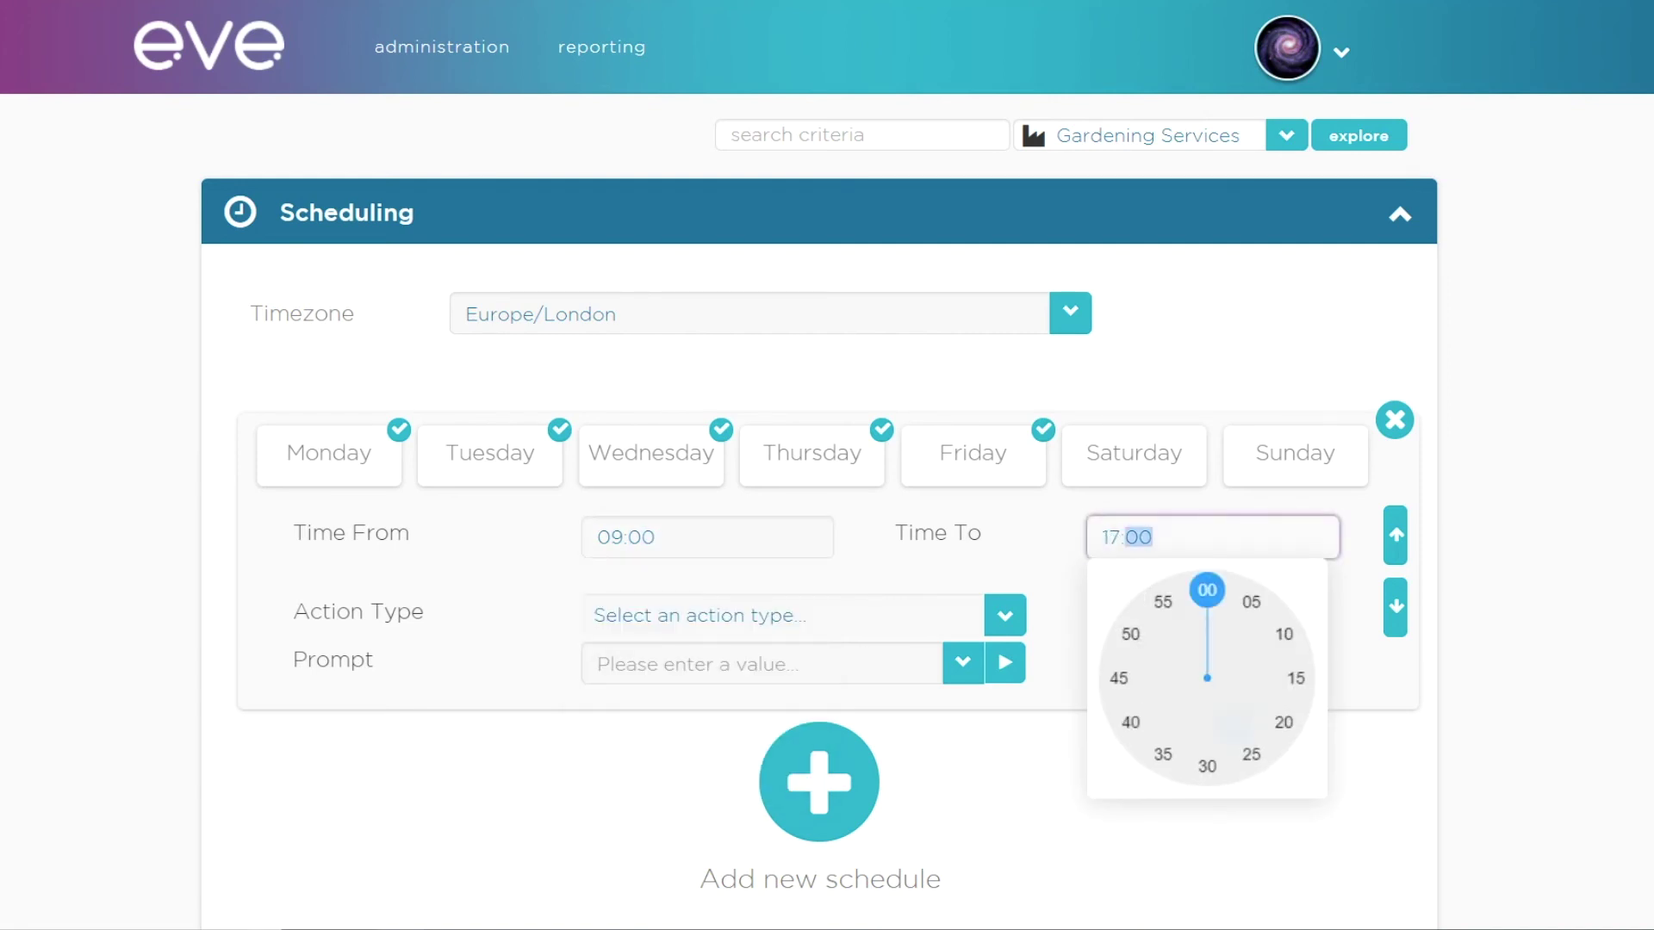
{"action": "left_click", "coordinate": [1207, 589]}
Step: Set the weekly schedule's action type to Open and choose Comfort as its prompt
{"action": "left_click", "coordinate": [1004, 615]}
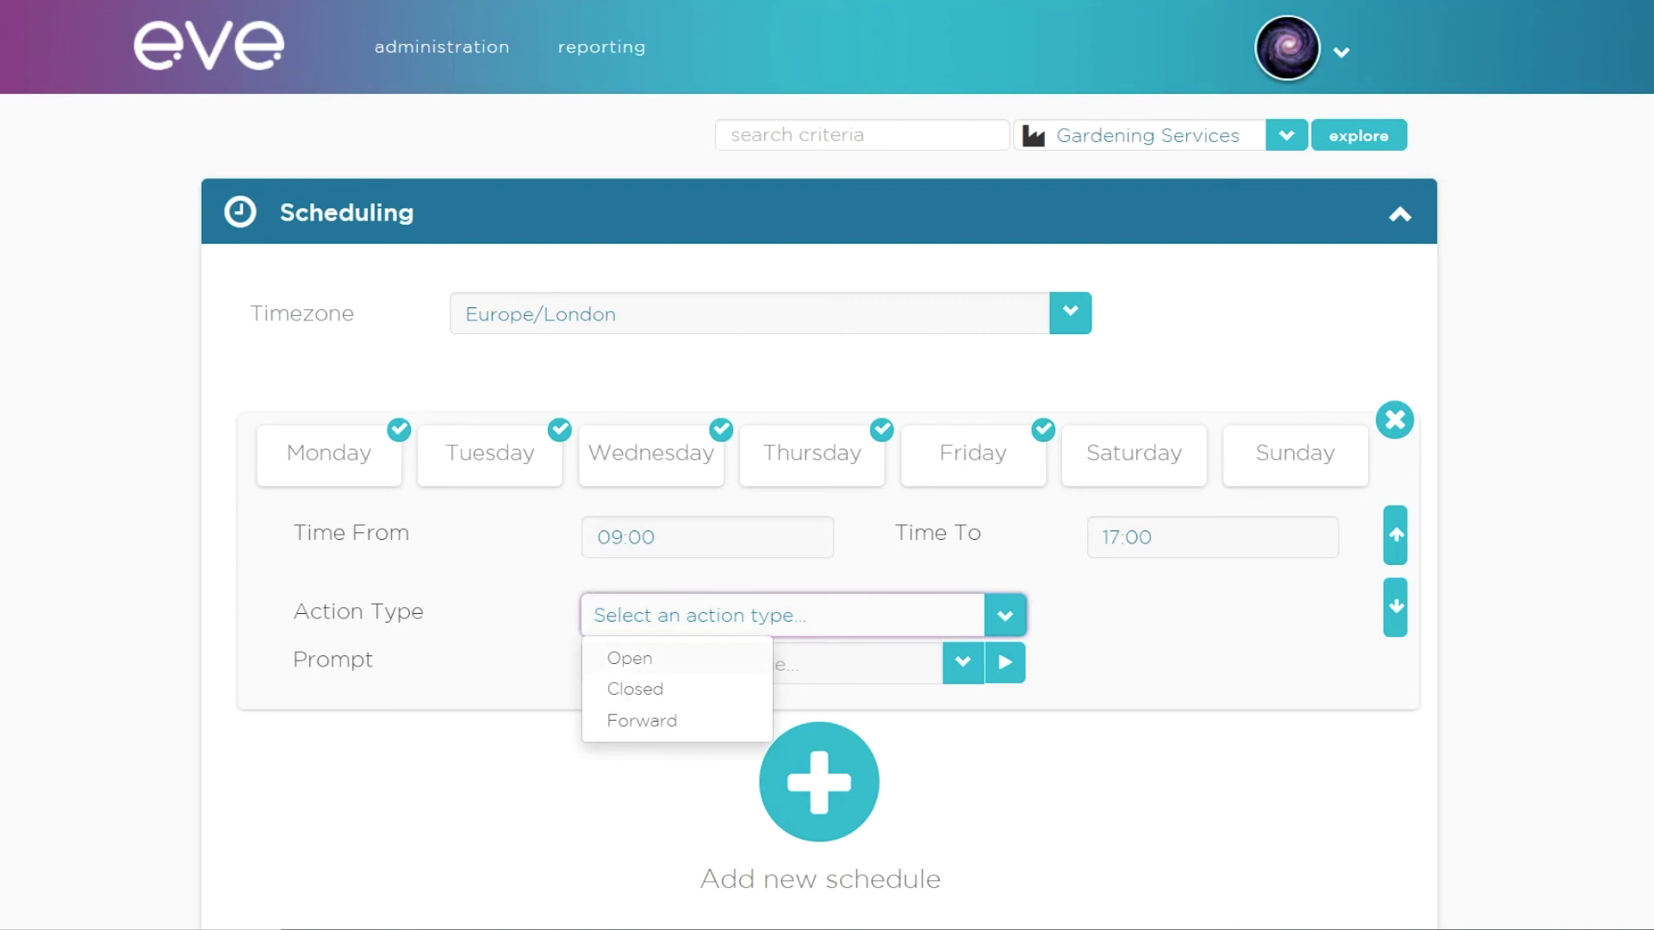
{"action": "left_click", "coordinate": [630, 659]}
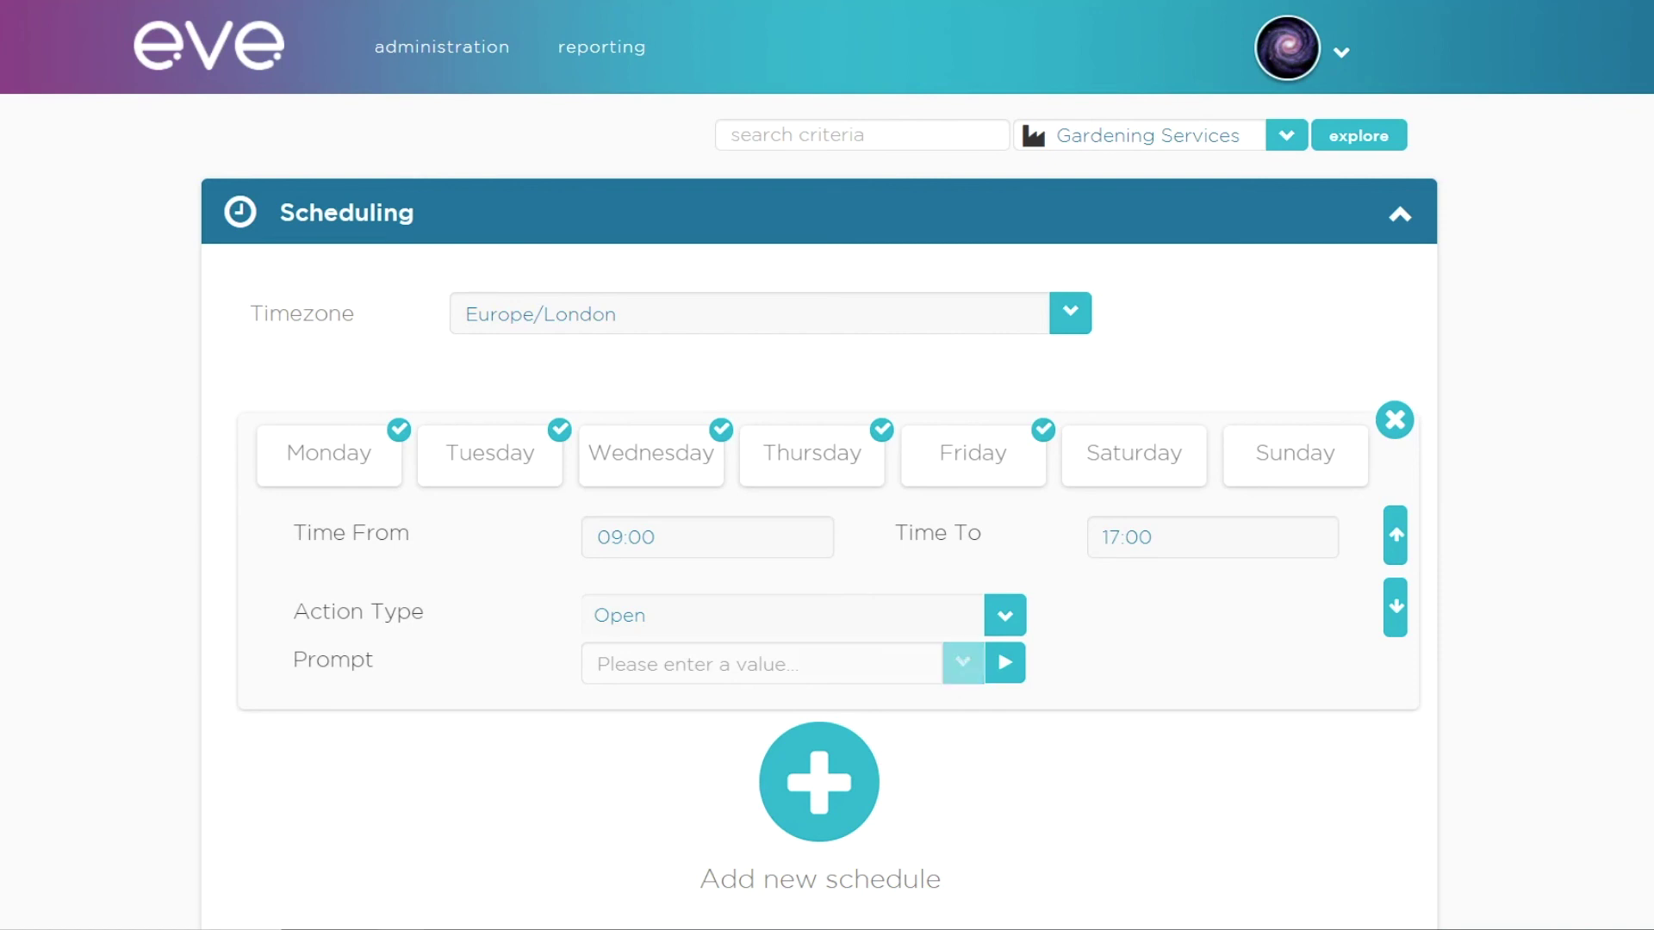
{"action": "left_click", "coordinate": [963, 661]}
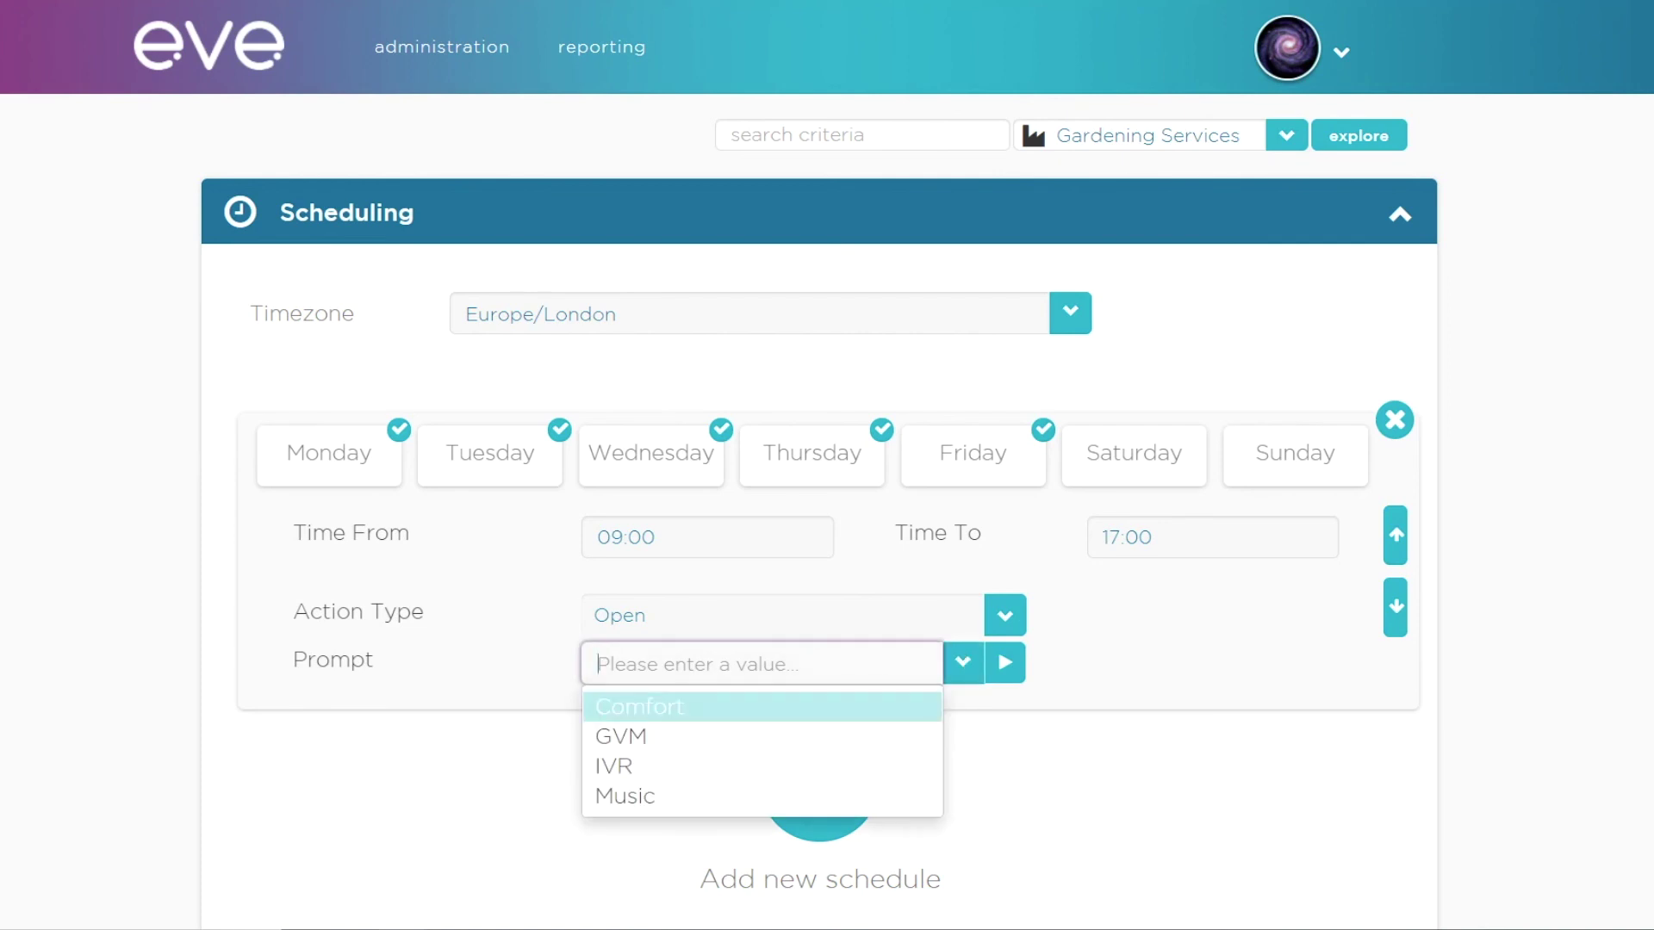
{"action": "key", "text": "Down"}
{"action": "key", "text": "Down"}
{"action": "key", "text": "Down"}
{"action": "key", "text": "Up"}
{"action": "key", "text": "Up"}
{"action": "key", "text": "Up"}
{"action": "key", "text": "Return"}
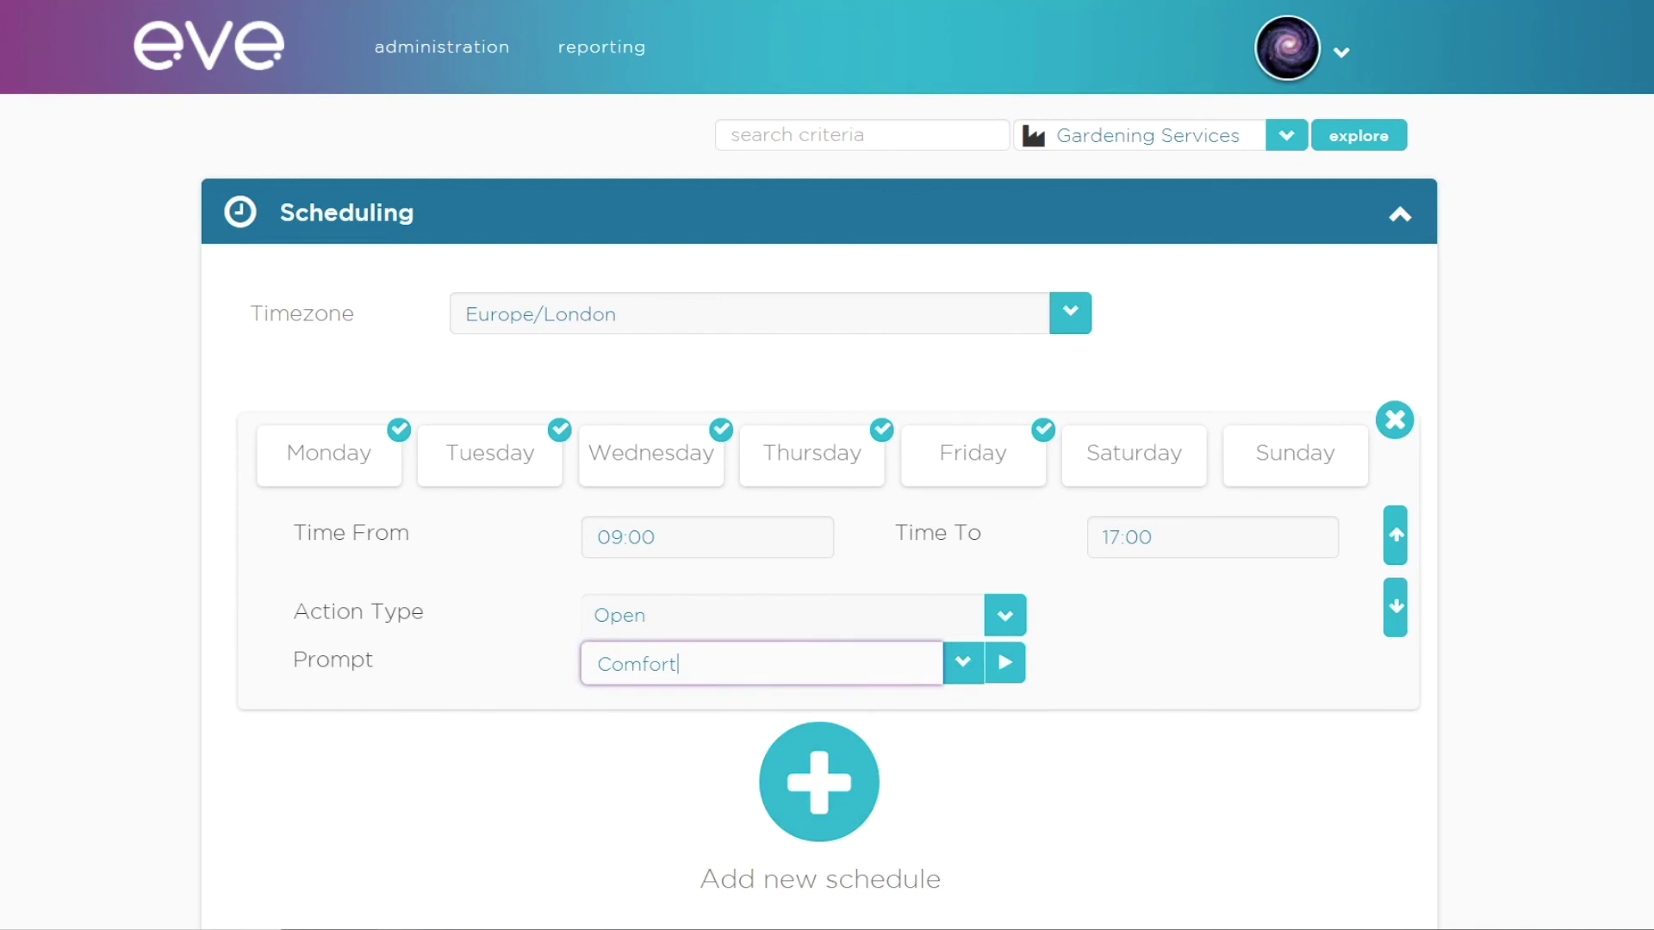
Step: Change the weekly schedule's action type to Closed and finally to Forward
{"action": "left_click", "coordinate": [1005, 614]}
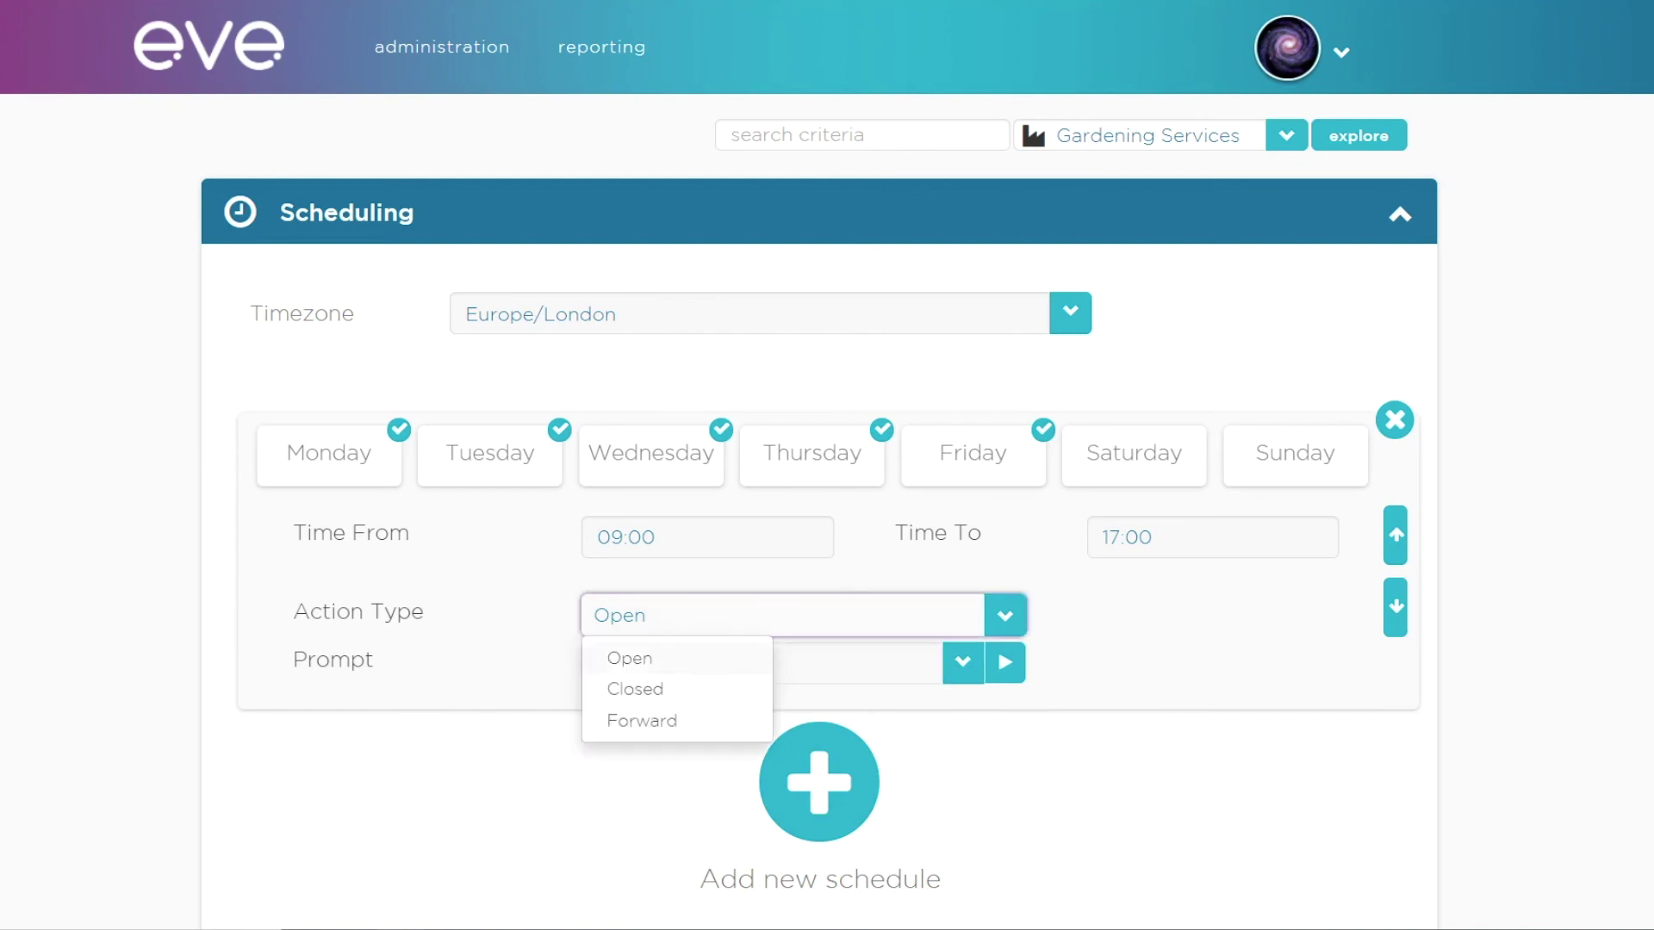
{"action": "key", "text": "Return"}
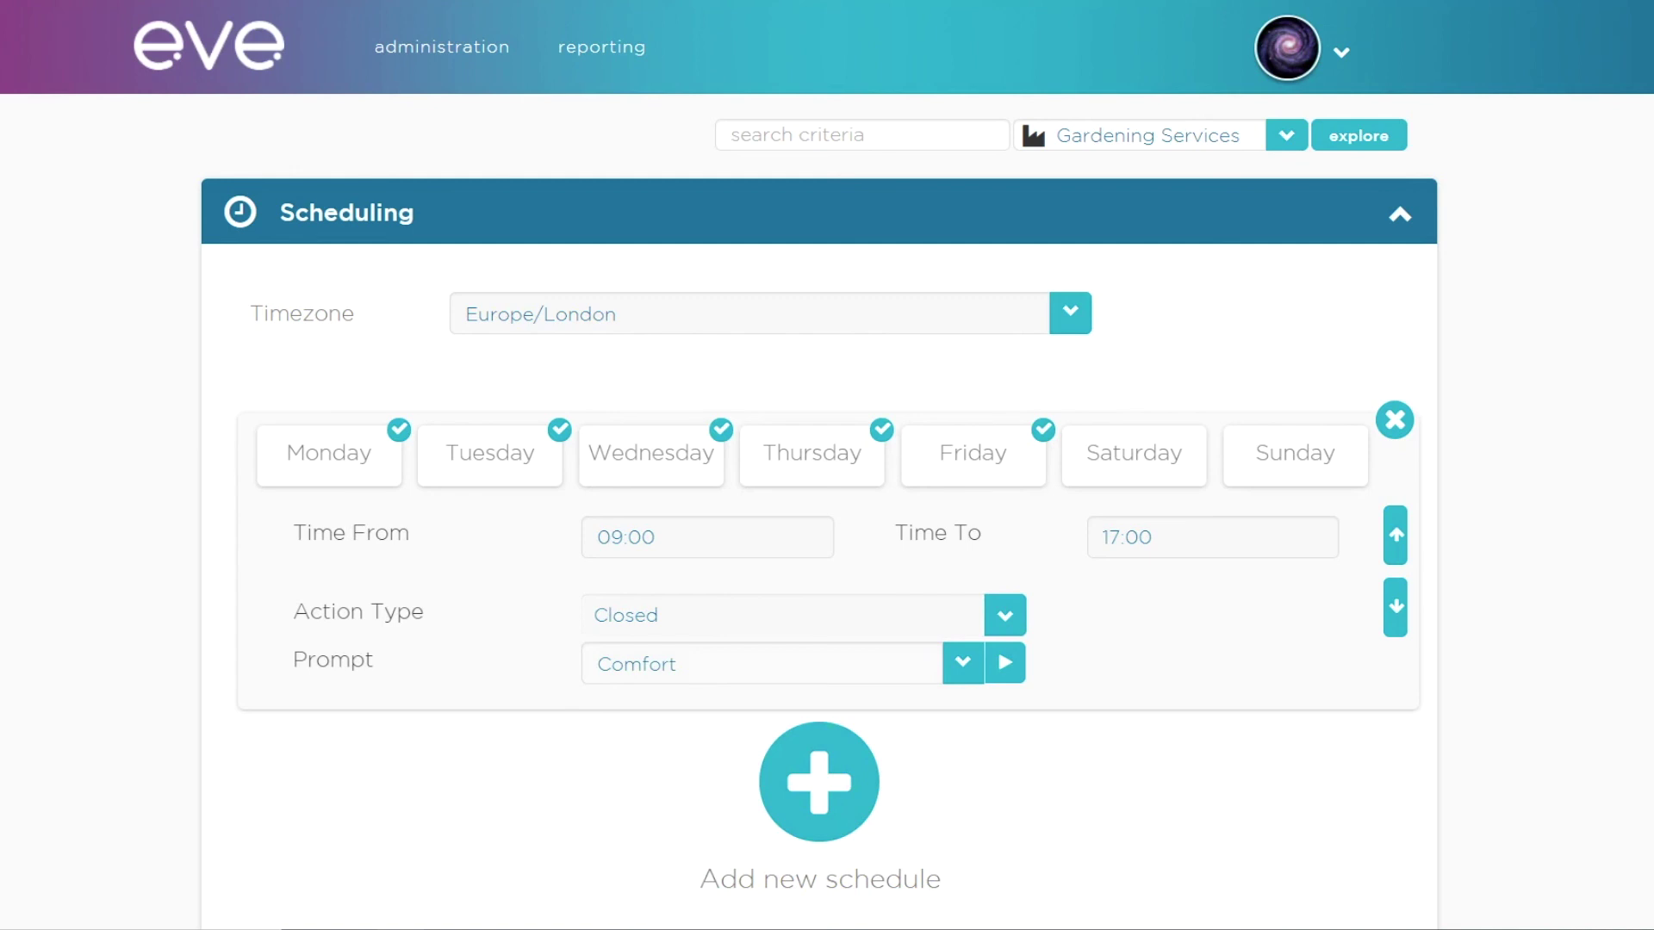
{"action": "left_click", "coordinate": [1005, 615]}
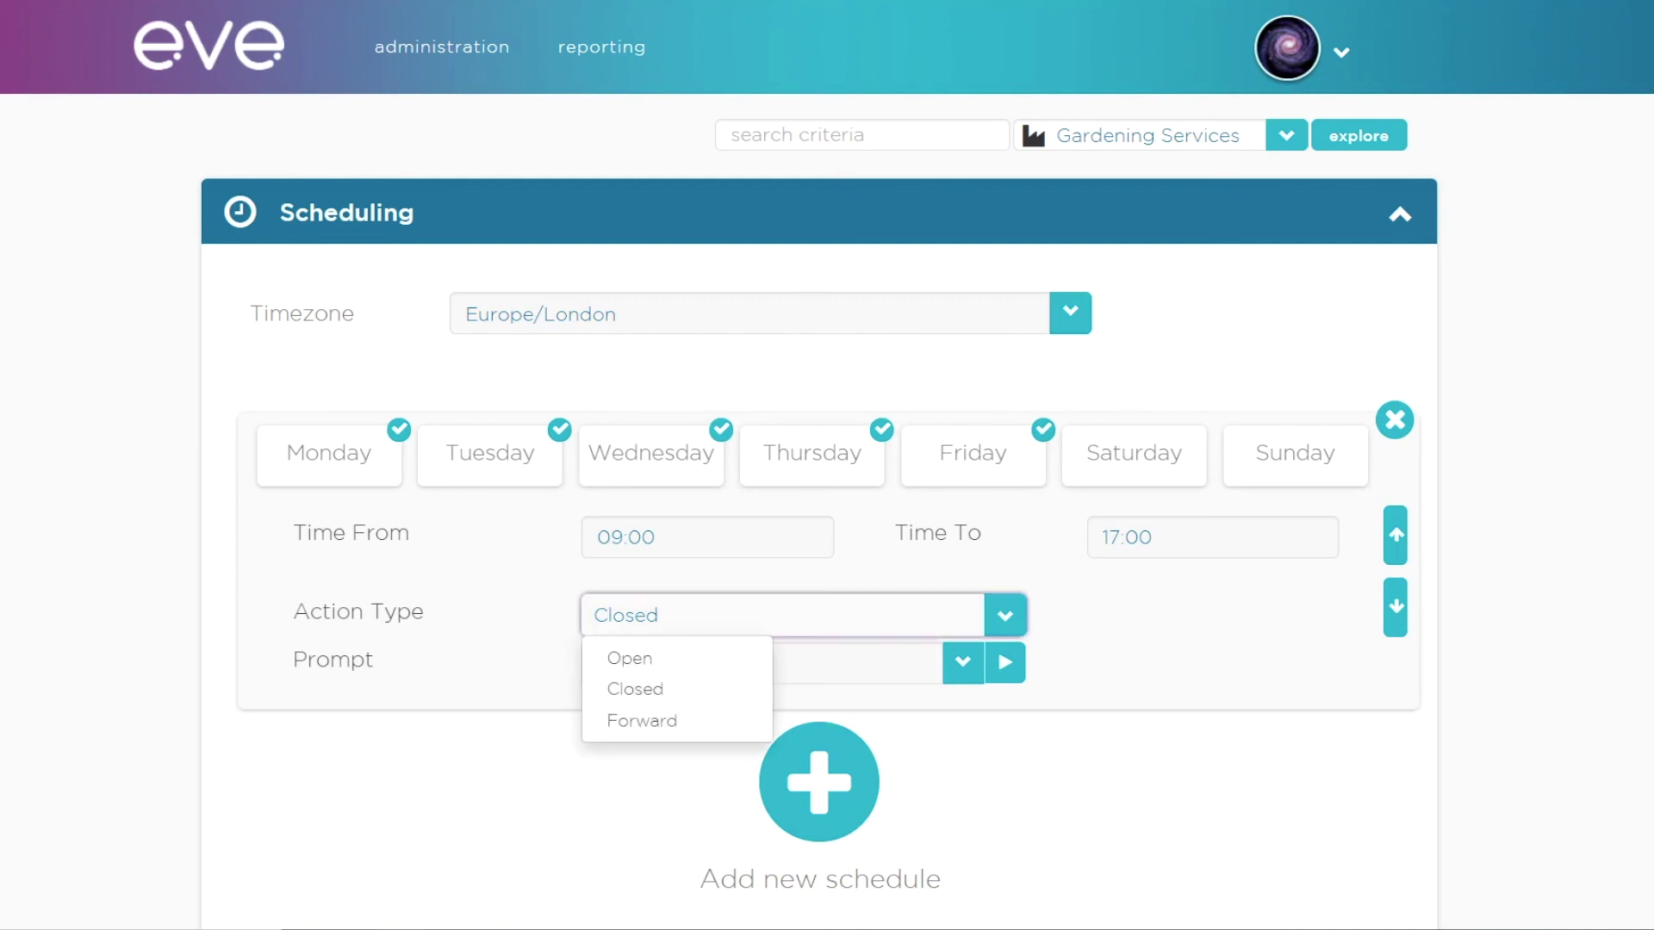
{"action": "left_click", "coordinate": [641, 720]}
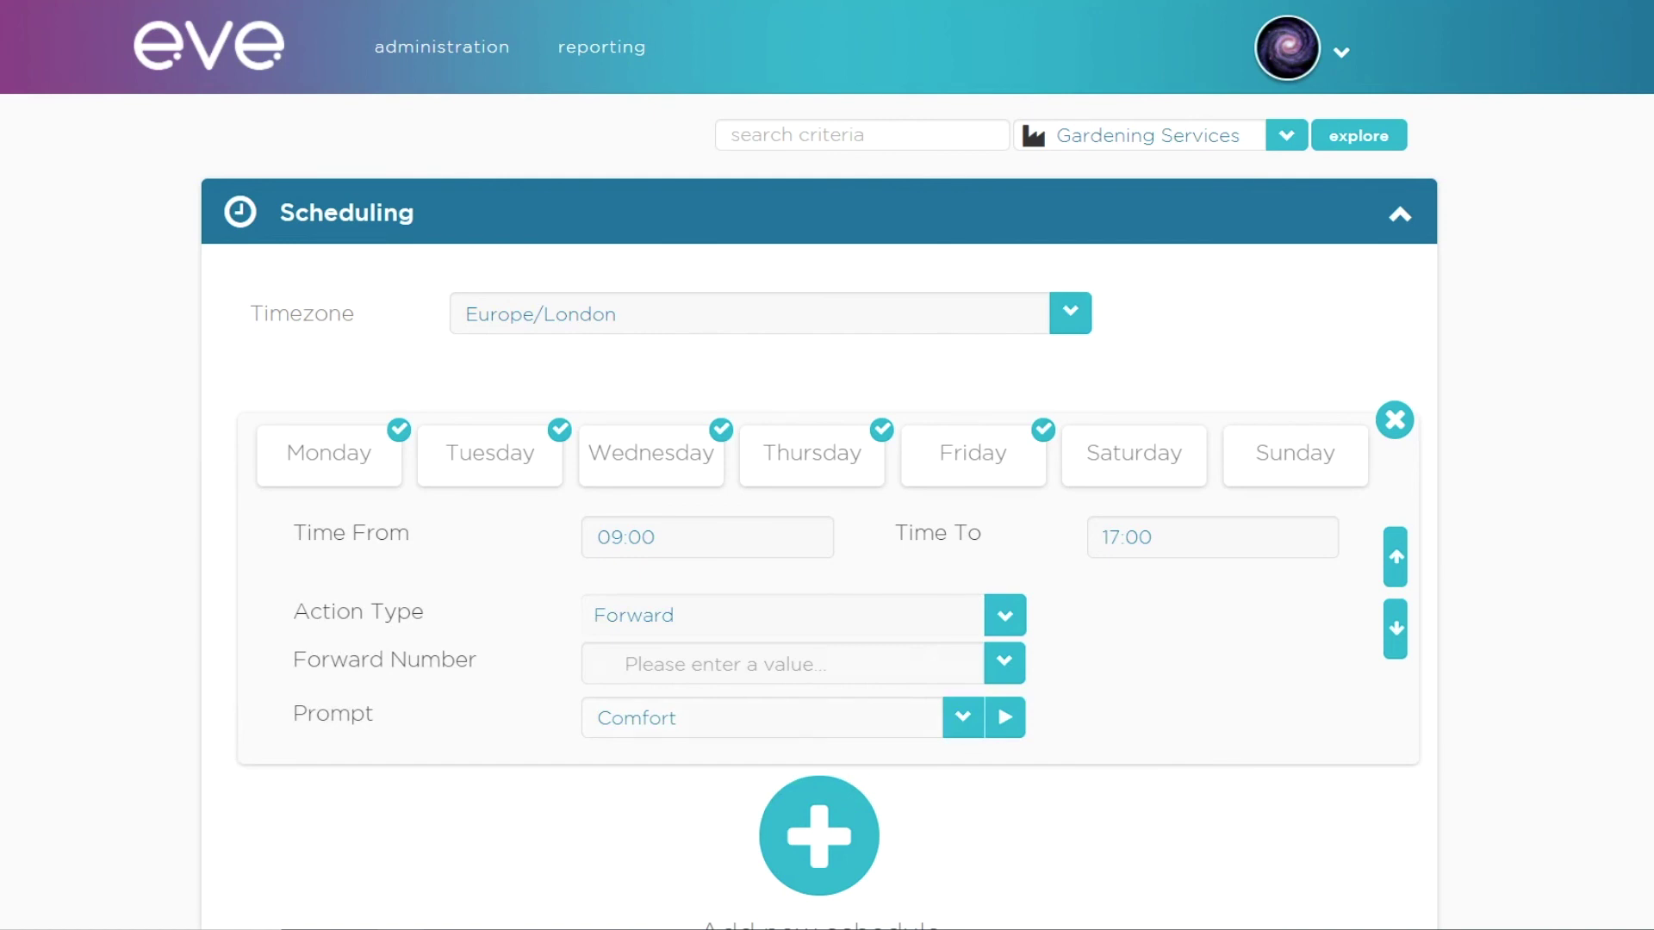
Step: Examine the forward number and prompt choices offered for the weekly schedule's Forward action
{"action": "left_click", "coordinate": [782, 663]}
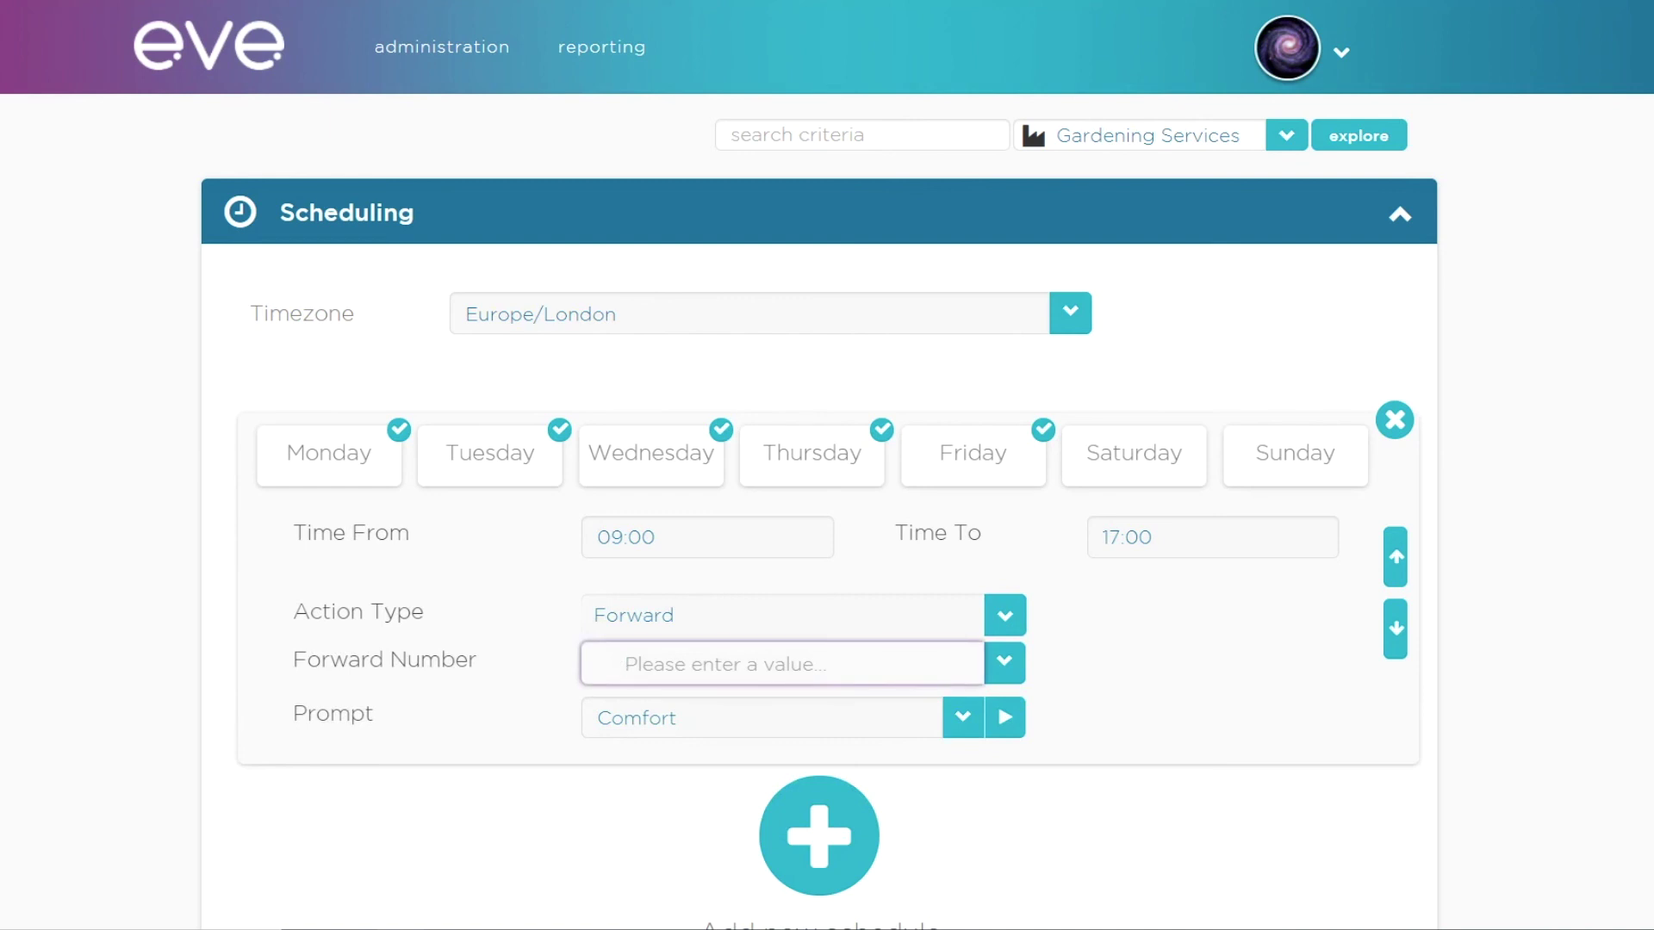
{"action": "left_click", "coordinate": [1004, 662]}
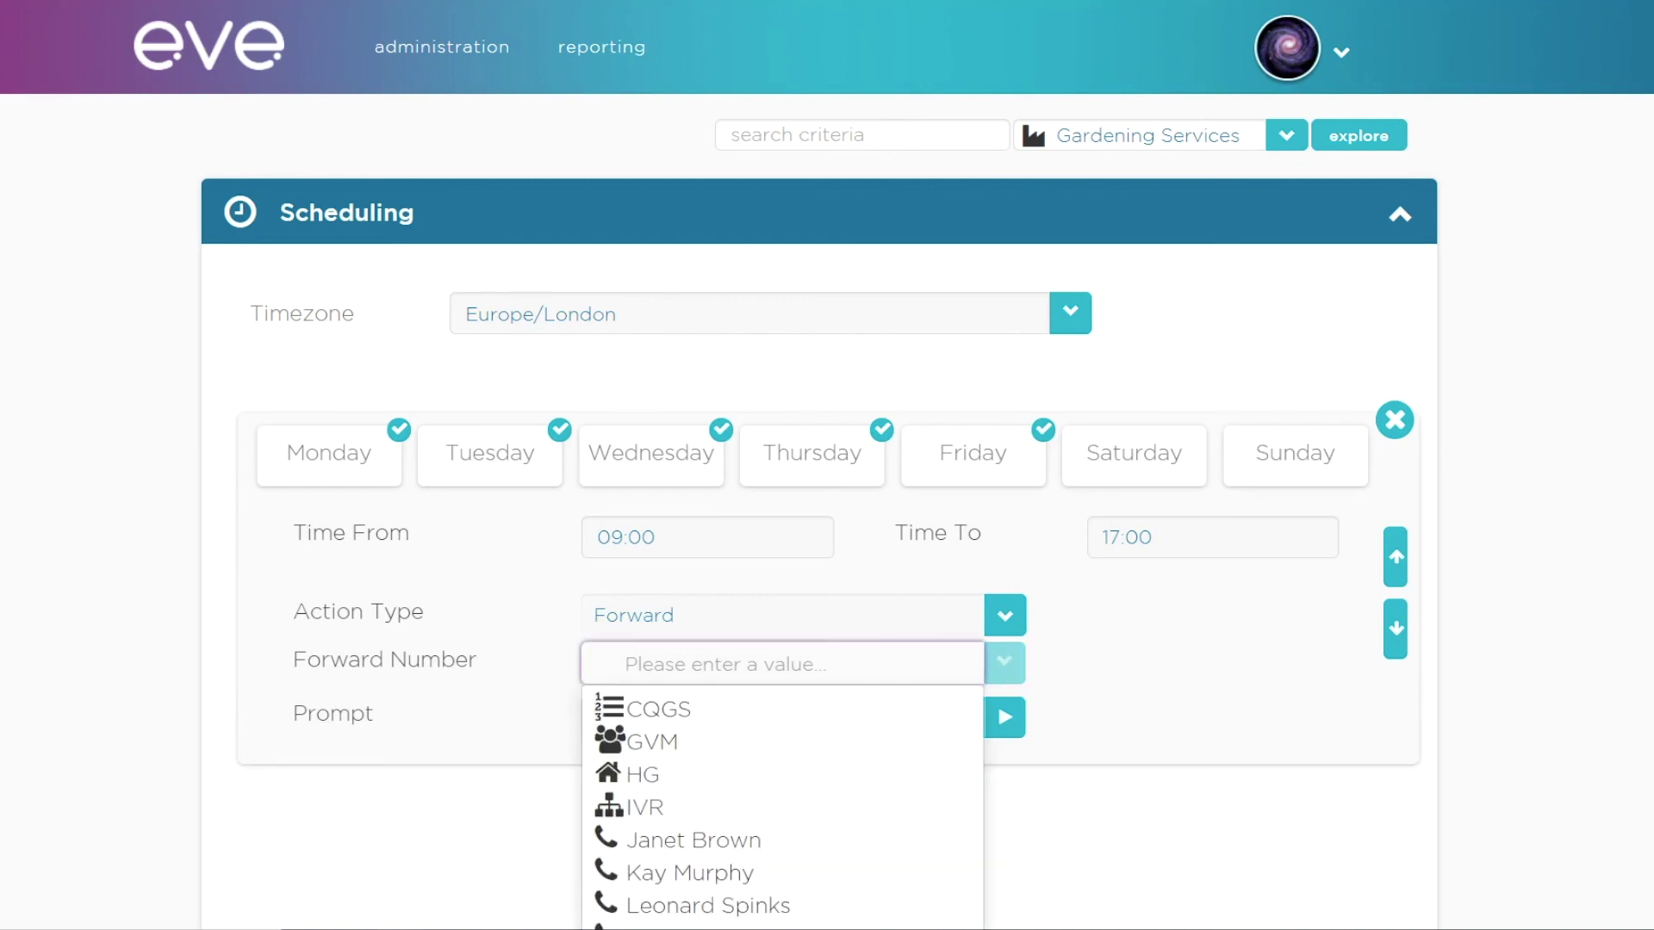
{"action": "left_click", "coordinate": [1053, 687]}
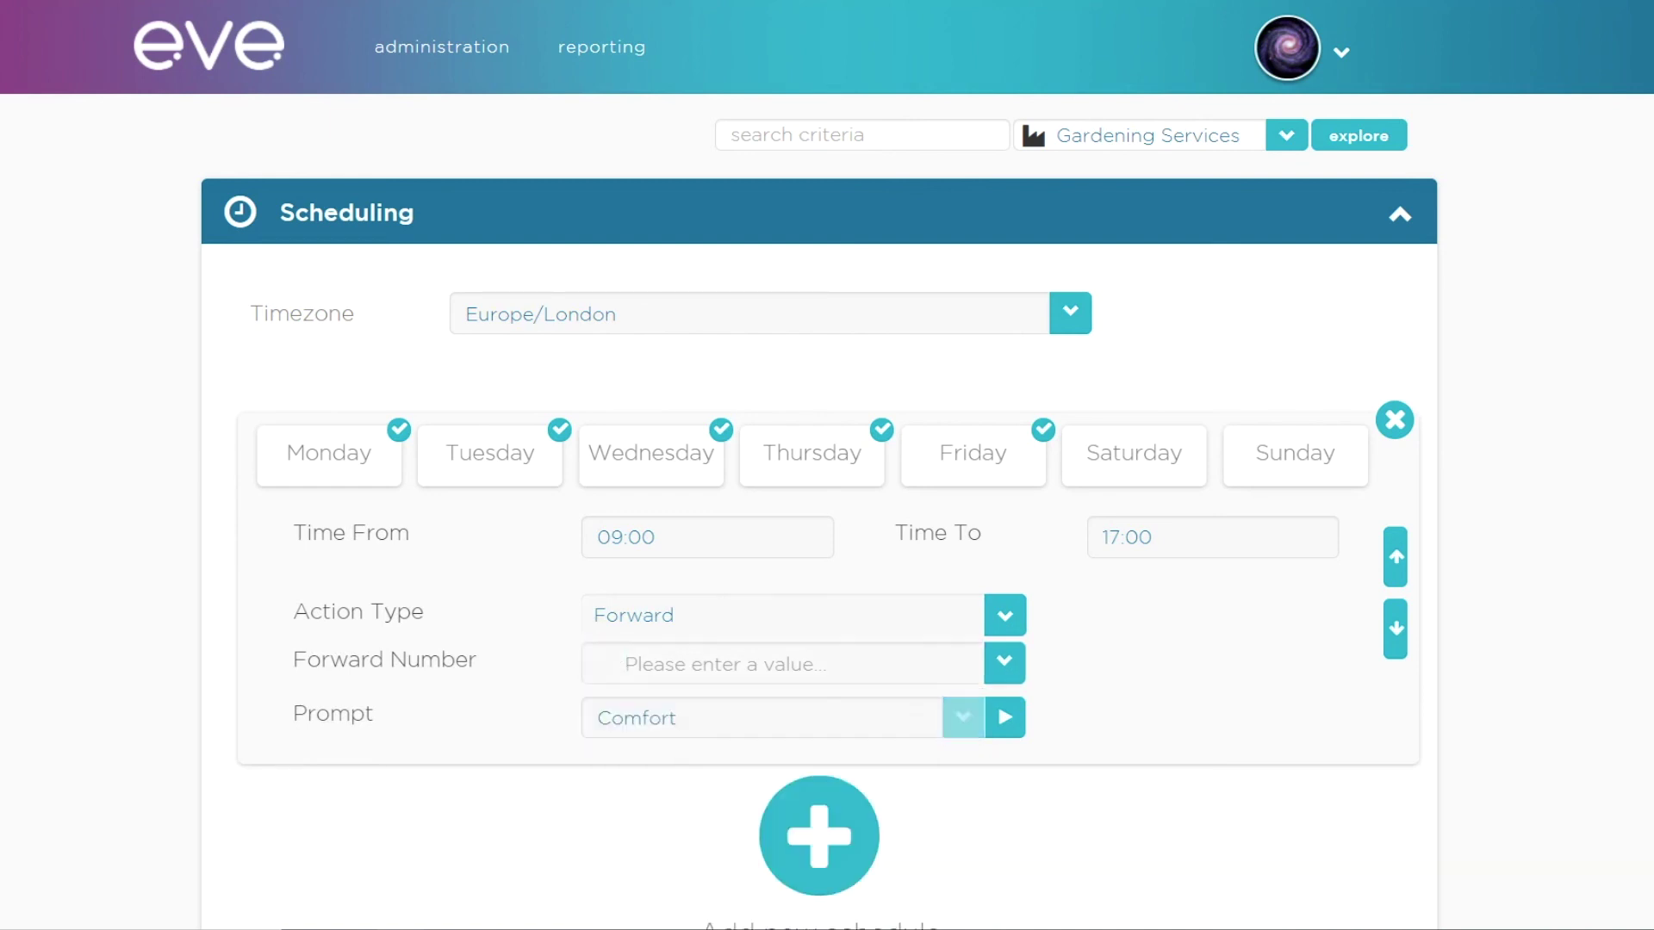
{"action": "left_click", "coordinate": [963, 716]}
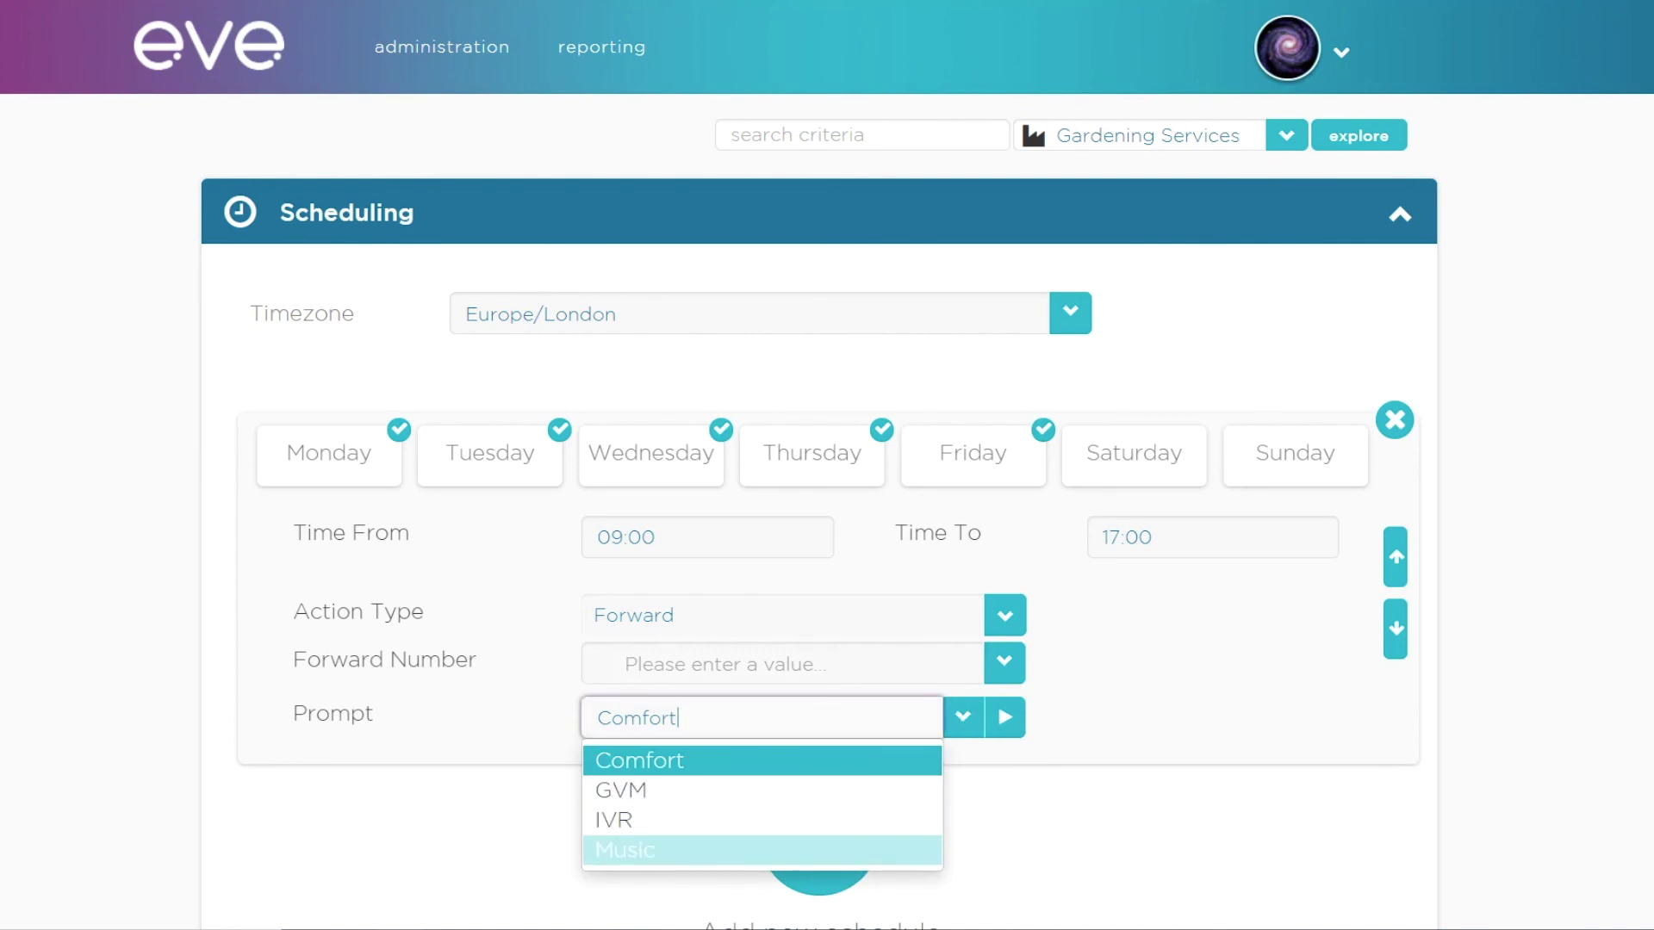
{"action": "left_click", "coordinate": [1042, 797]}
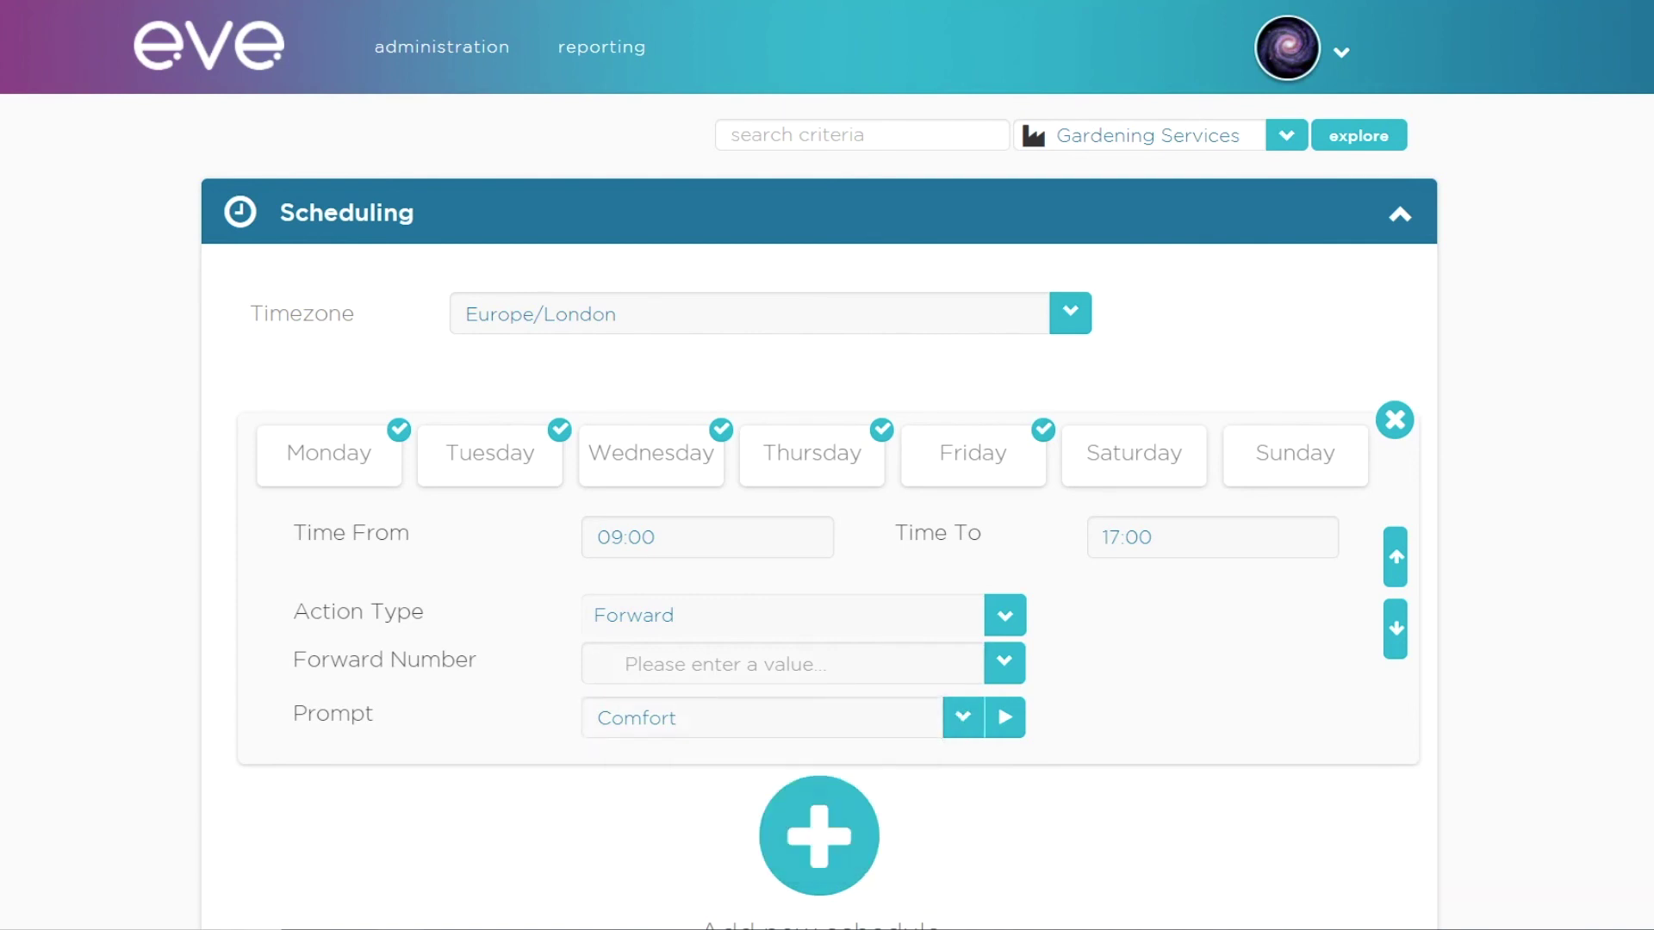
Step: Add a second schedule of the Date type and set its start time to 09:00
{"action": "scroll", "coordinate": [826, 465], "scroll_direction": "down", "scroll_amount": 3}
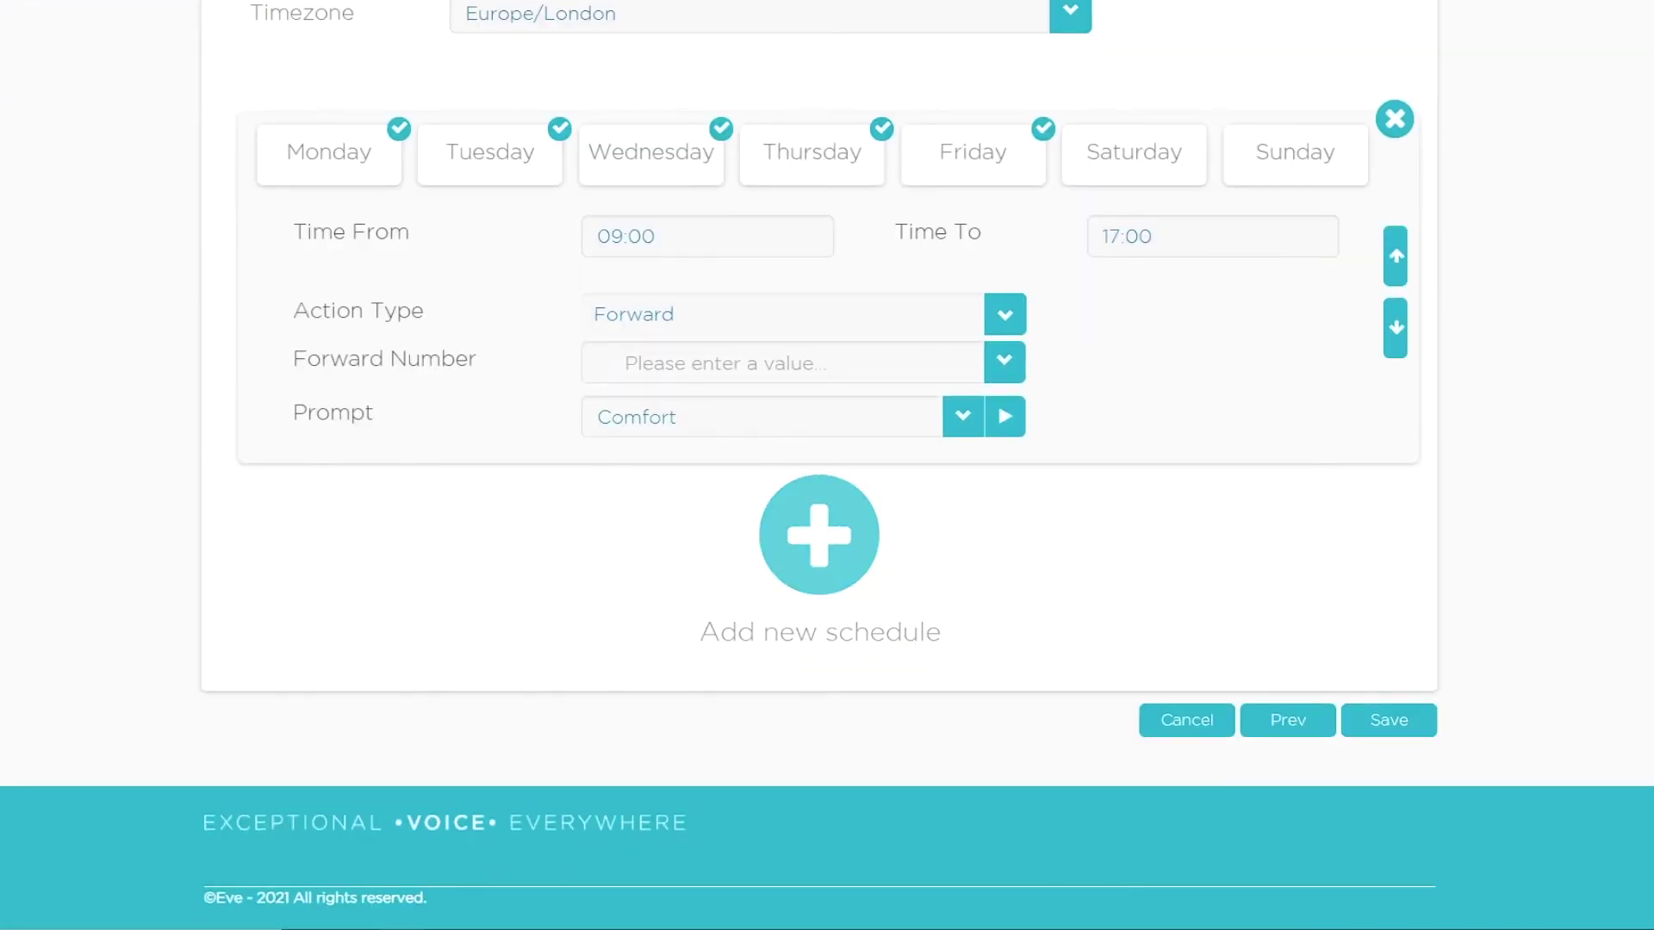
{"action": "left_click", "coordinate": [819, 535]}
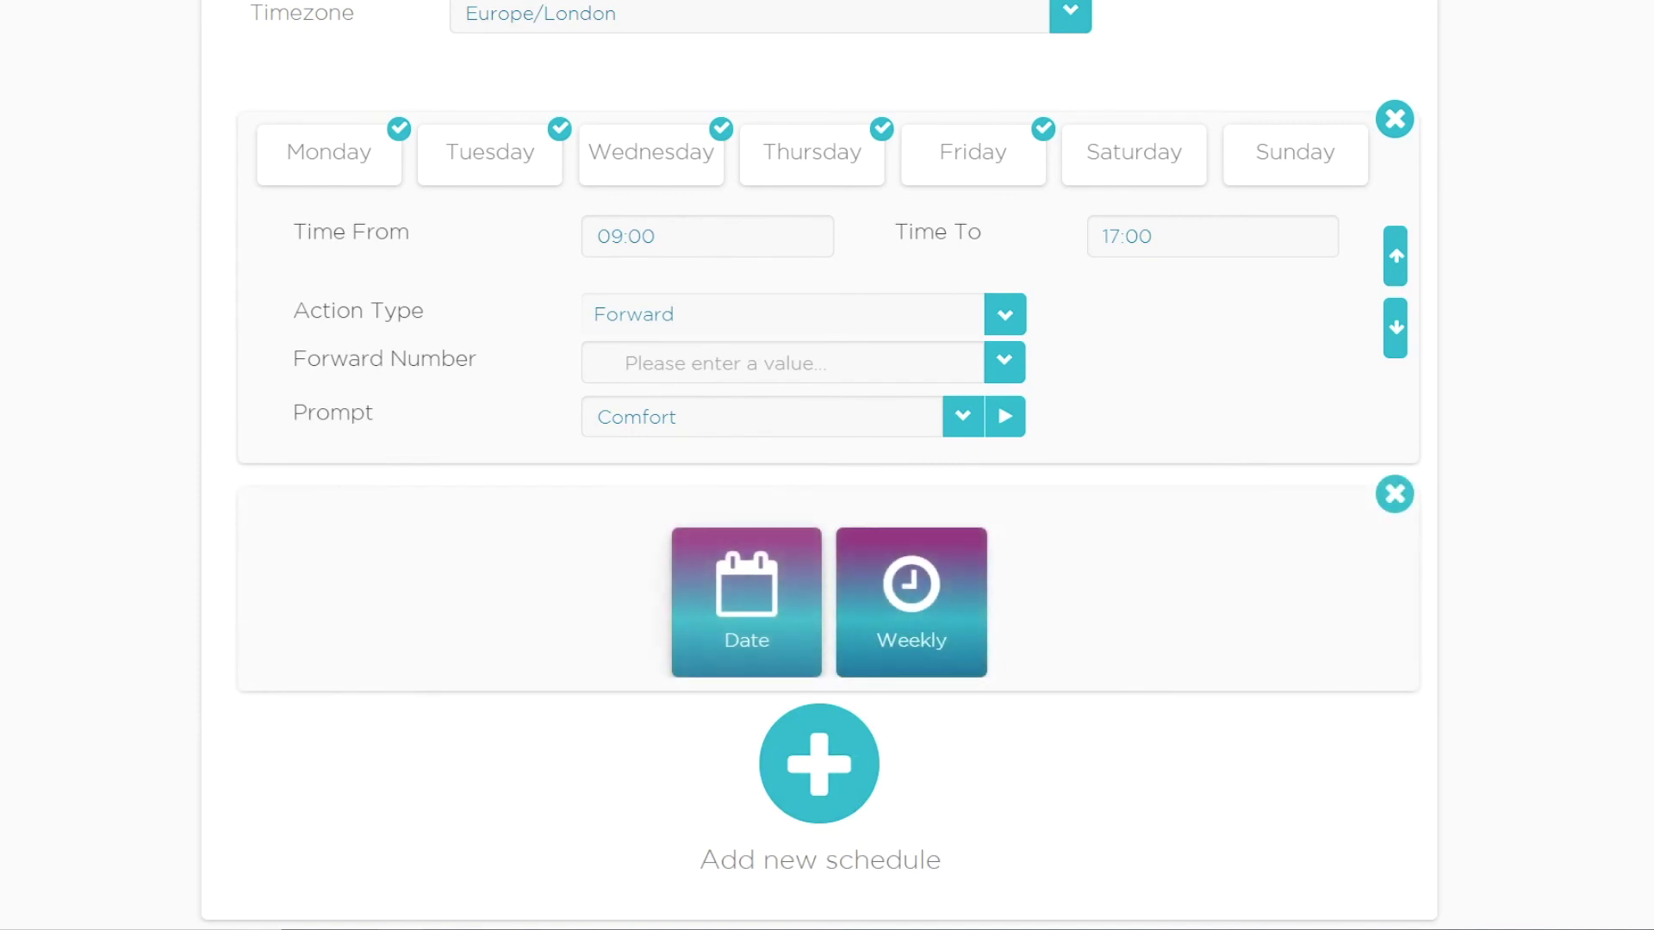
{"action": "left_click", "coordinate": [747, 603]}
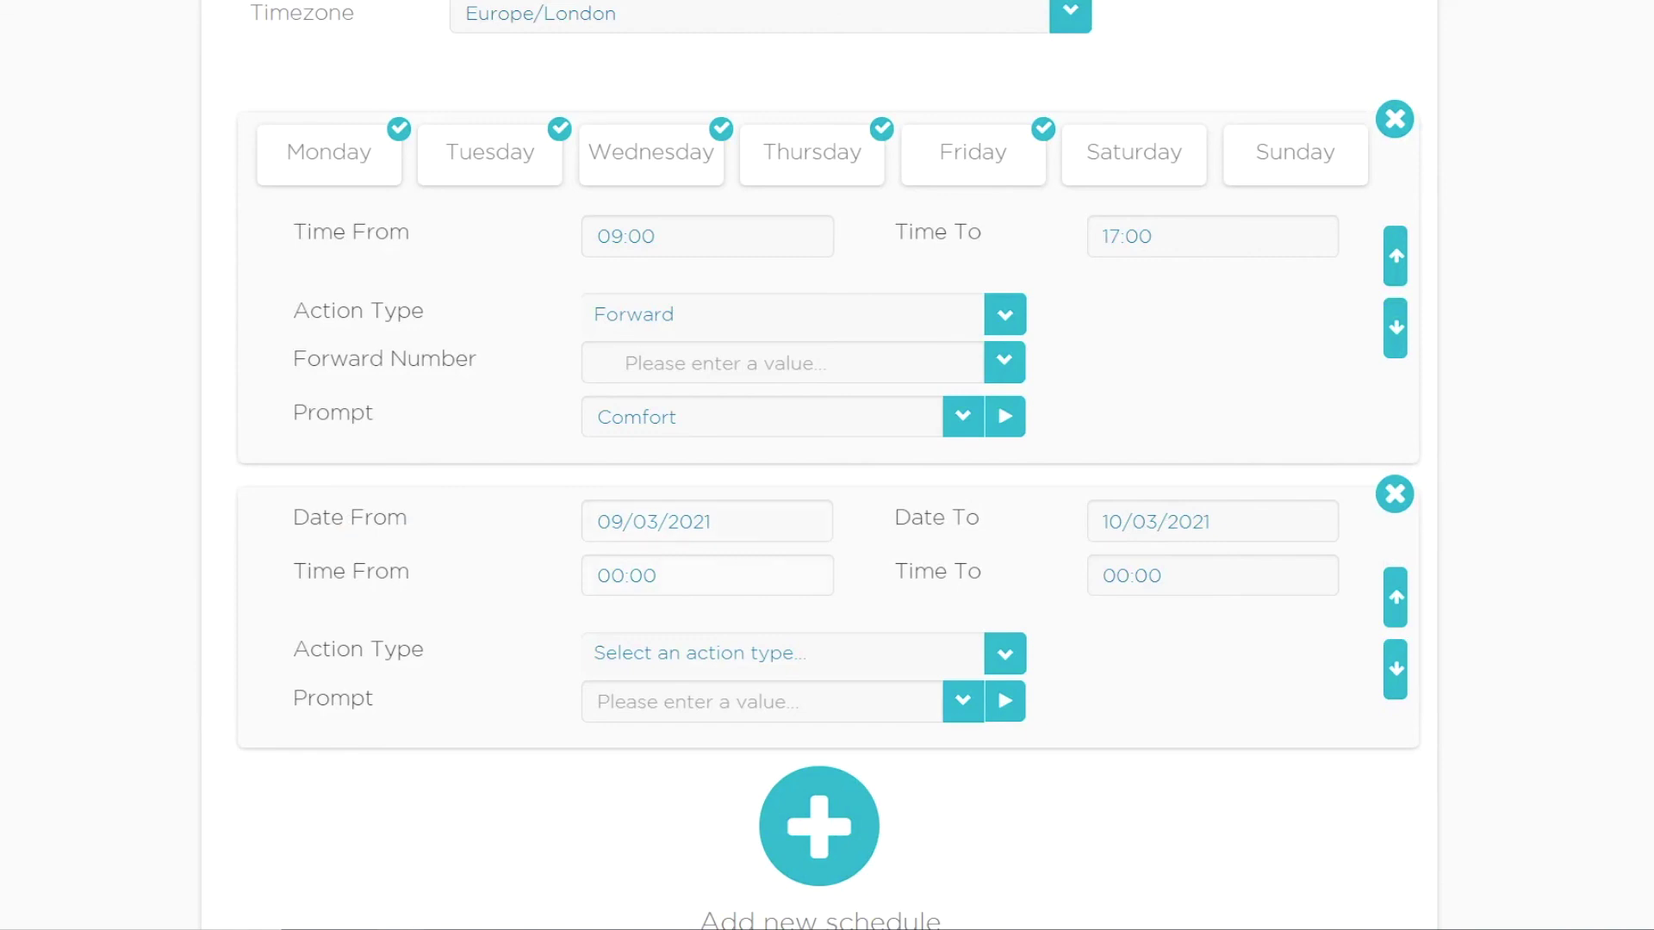
{"action": "left_click", "coordinate": [689, 576]}
{"action": "left_click", "coordinate": [610, 575]}
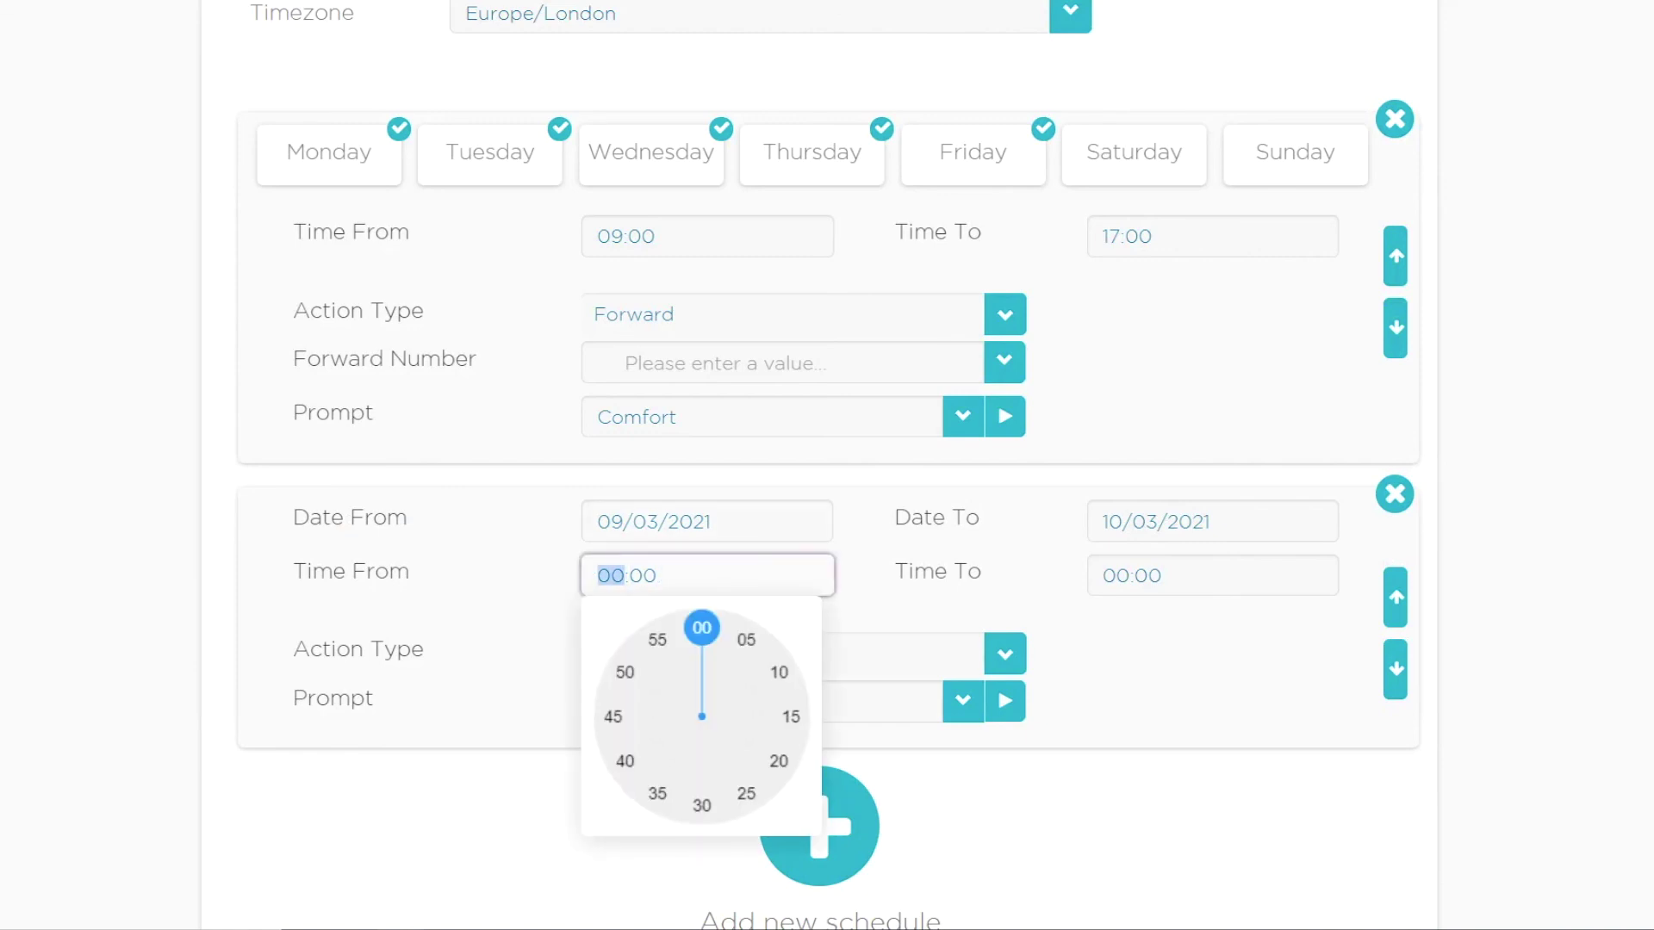
{"action": "left_click", "coordinate": [613, 717]}
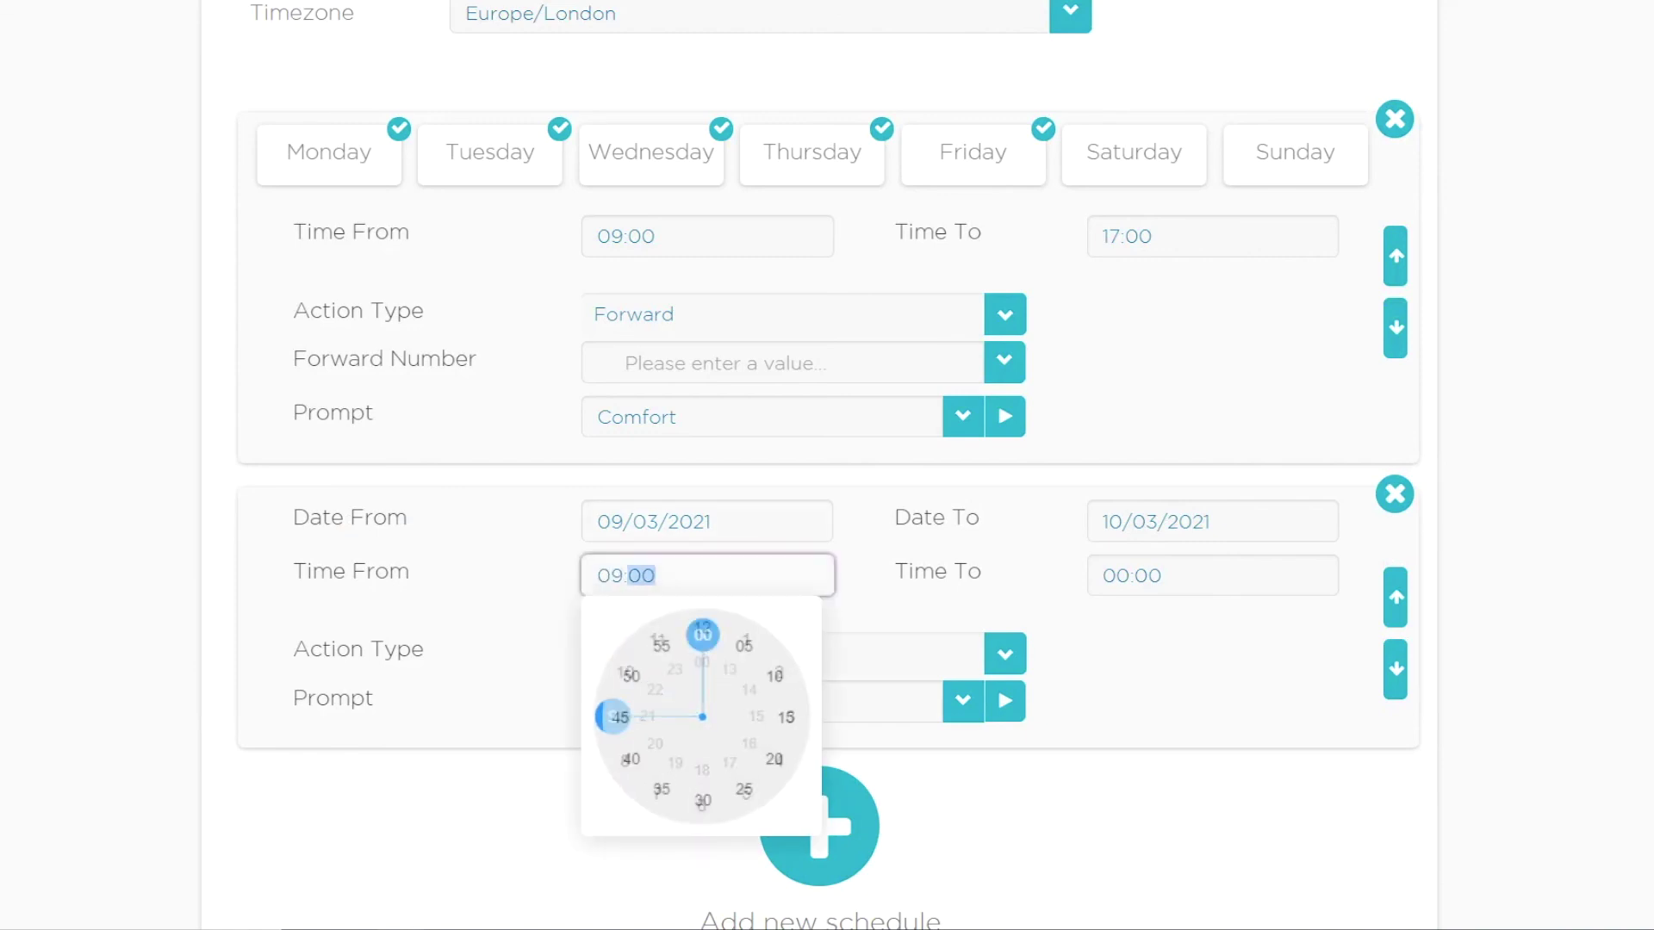
Step: Set the date schedule's end date to 11/03/2021 and its end time to 09:00
{"action": "left_click", "coordinate": [1212, 521]}
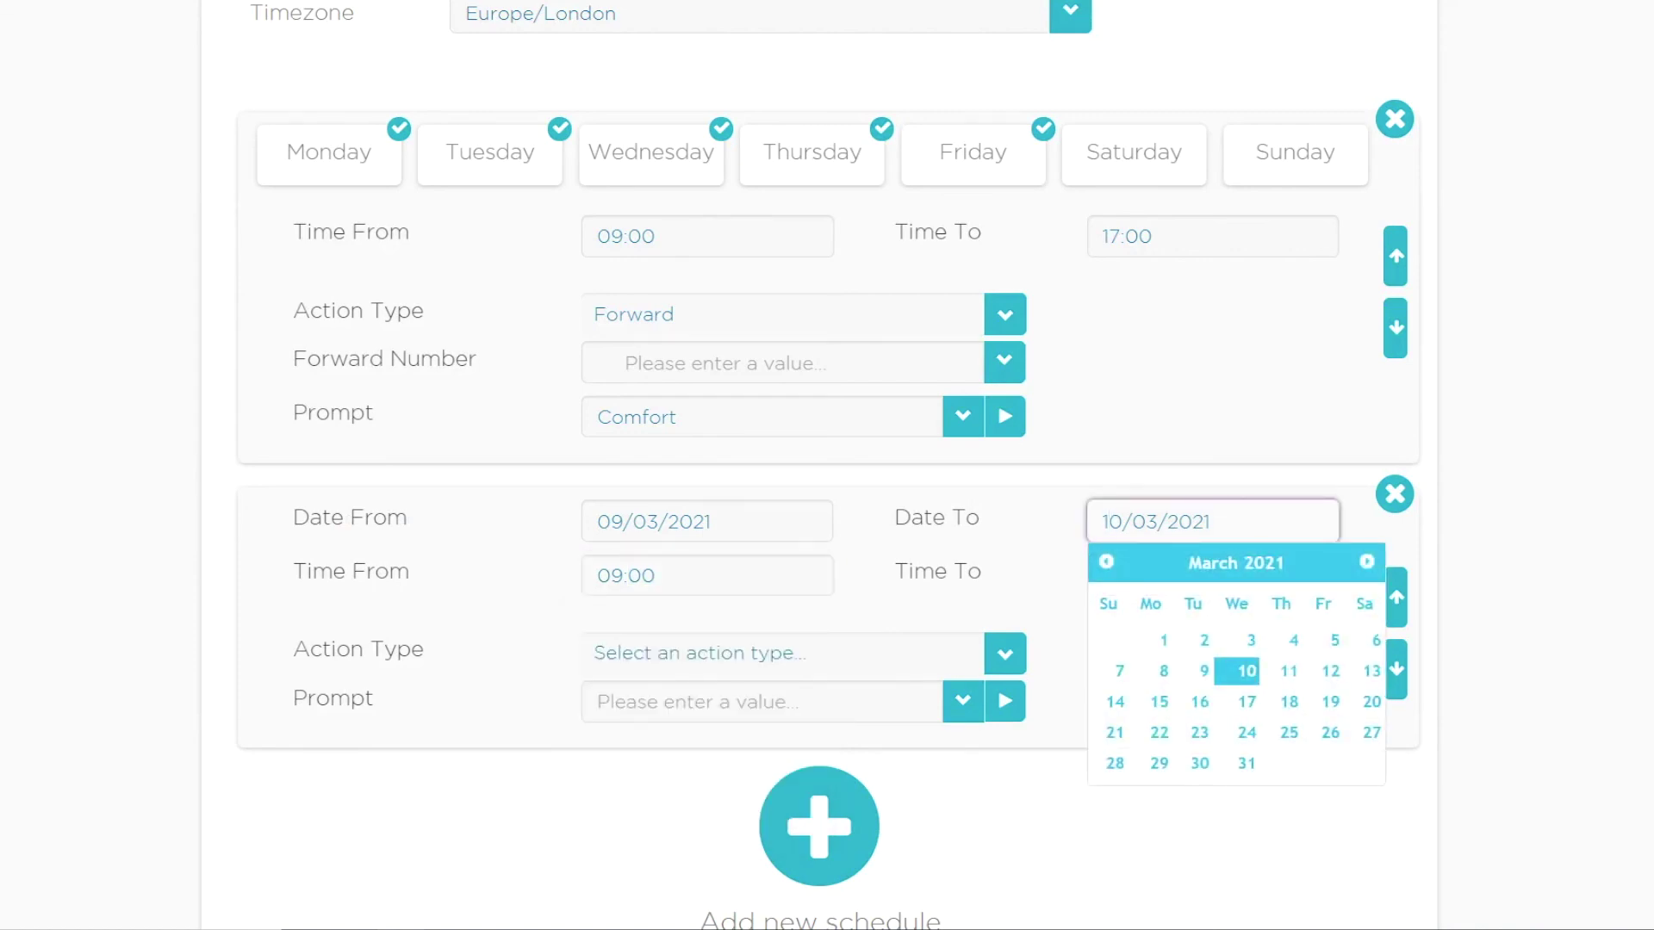
{"action": "left_click", "coordinate": [1284, 668]}
{"action": "left_click", "coordinate": [1118, 576]}
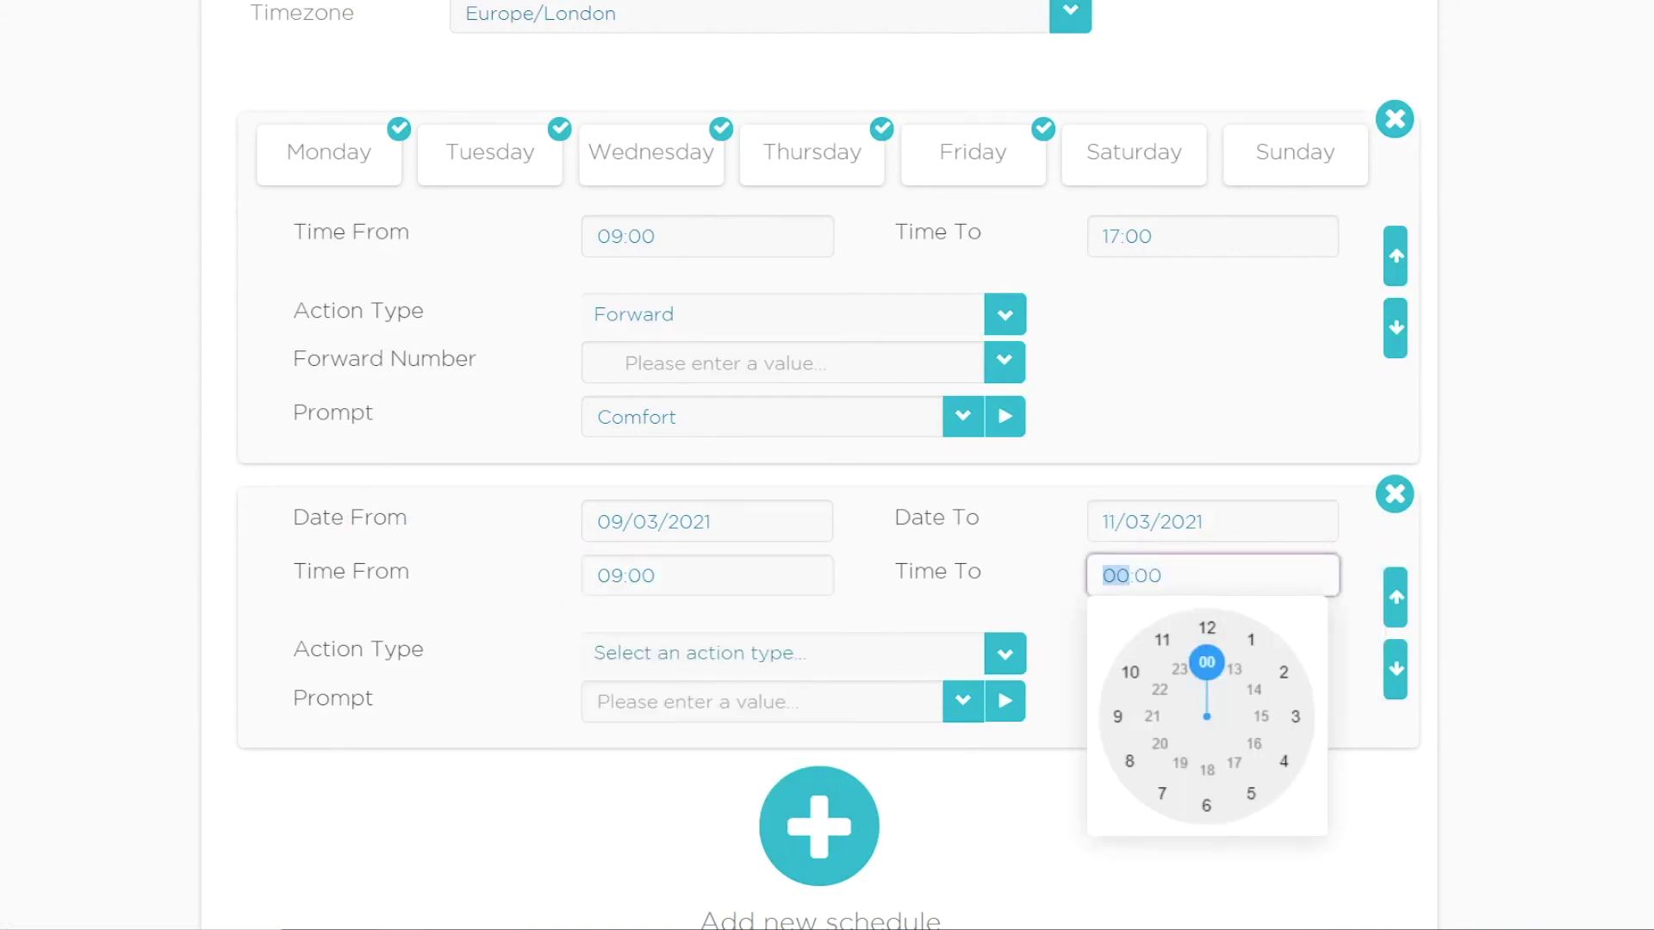
{"action": "left_click", "coordinate": [1261, 717]}
{"action": "left_click_drag", "start_coordinate": [1261, 717], "coordinate": [1118, 716]}
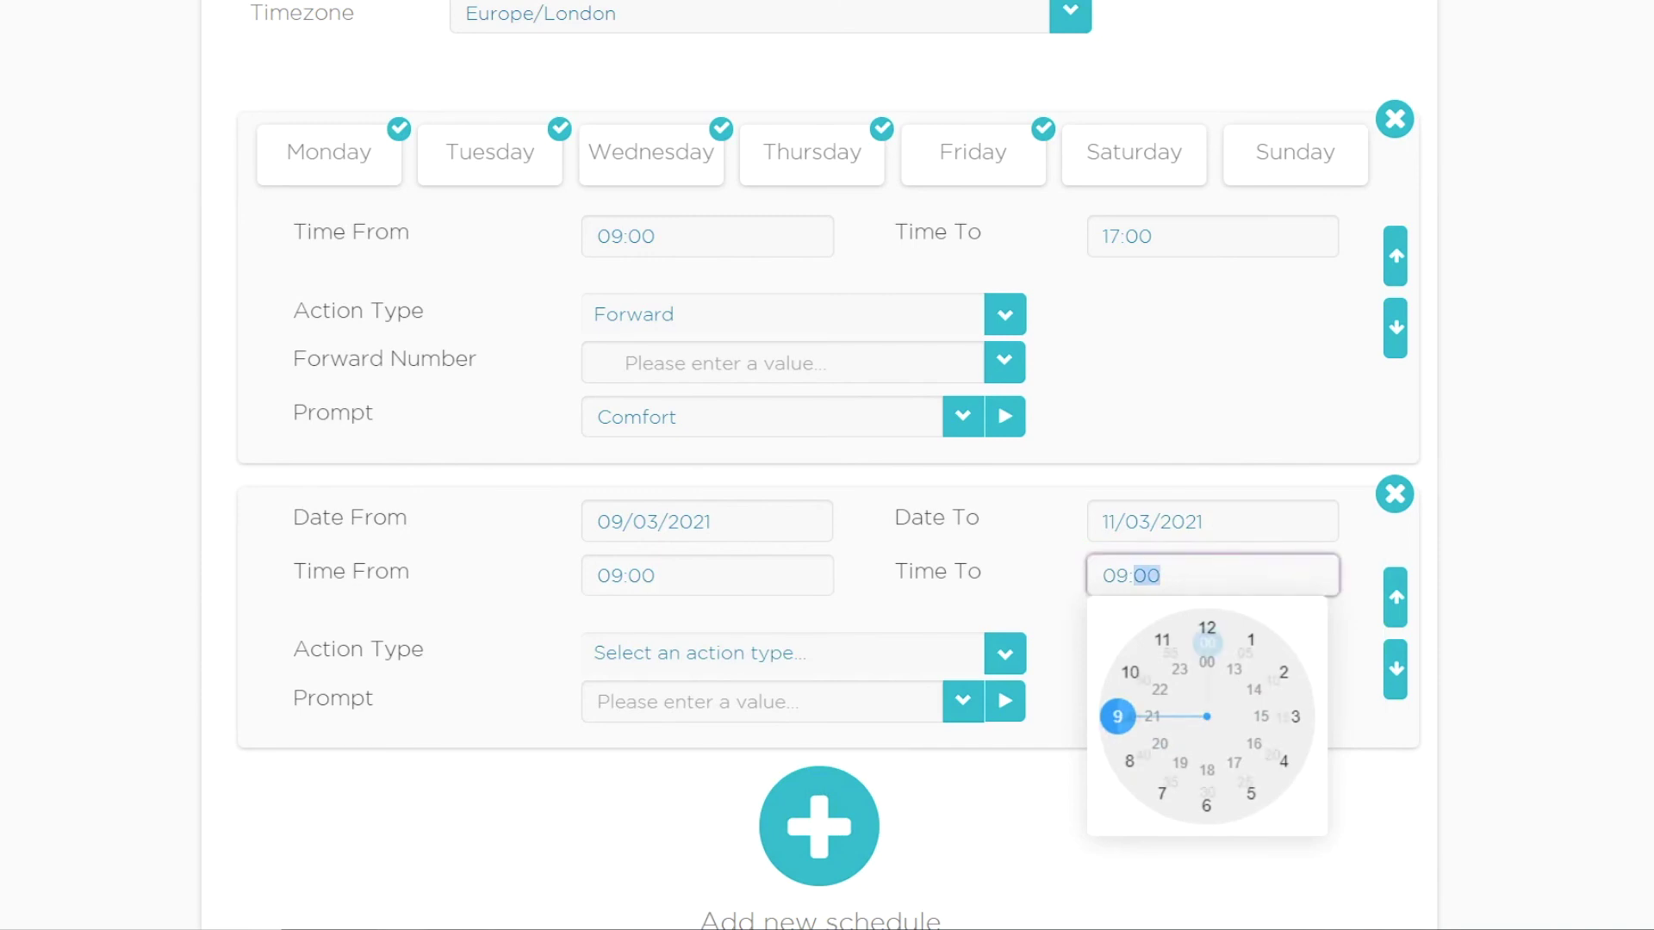
{"action": "left_click", "coordinate": [802, 653]}
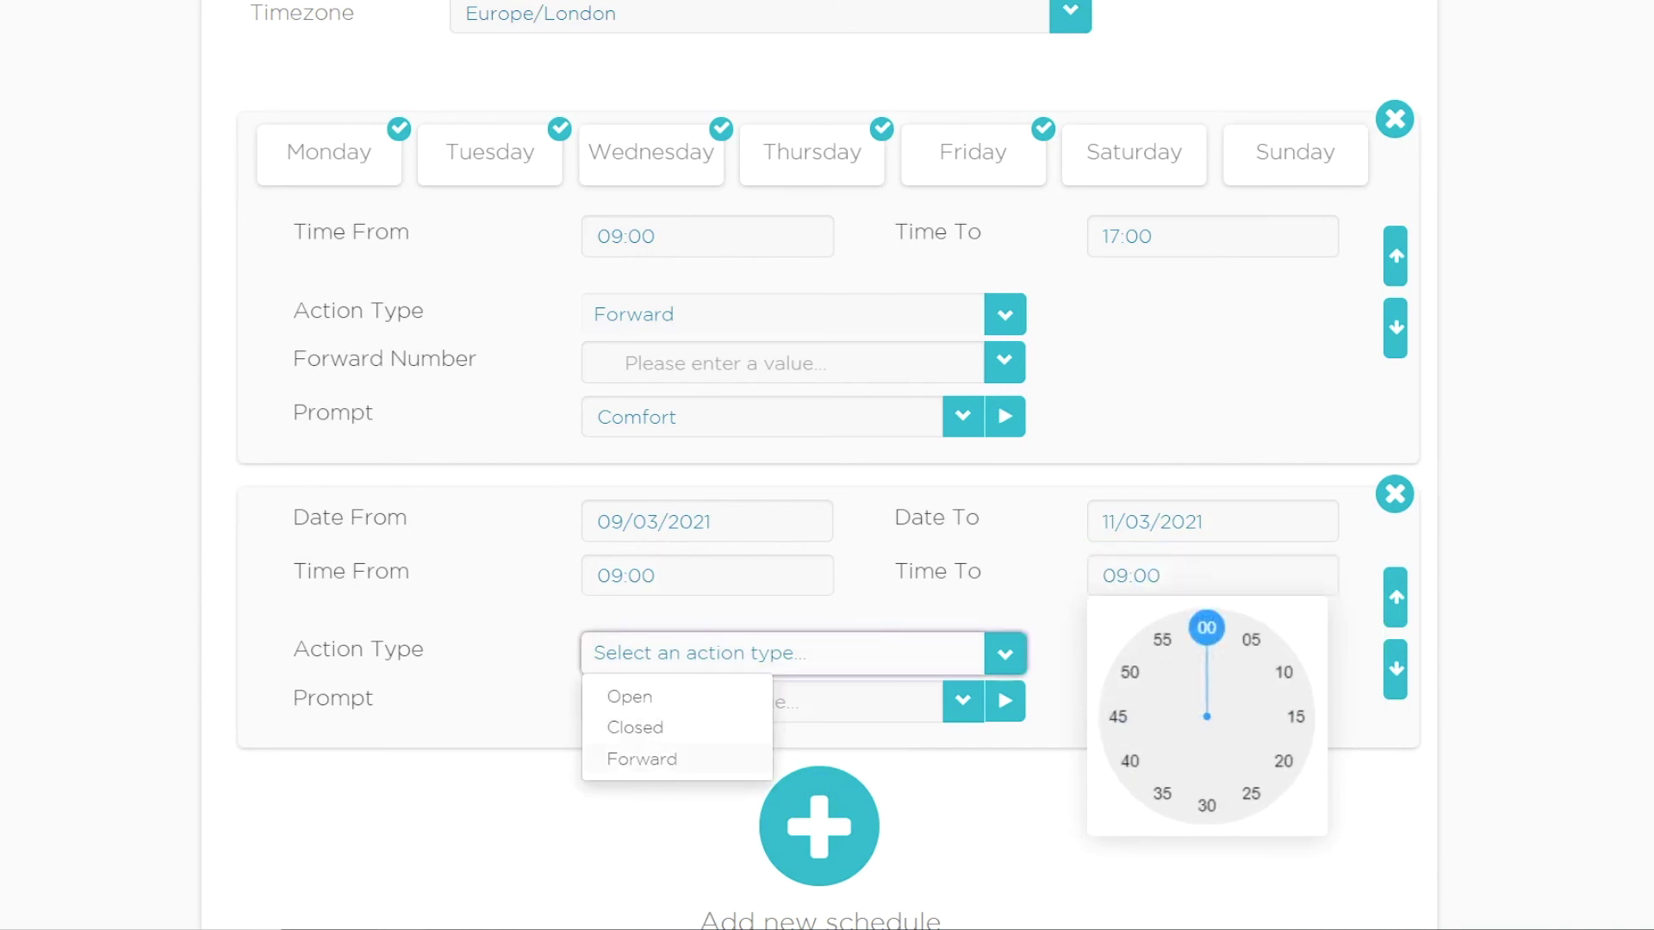
{"action": "left_click", "coordinate": [818, 827]}
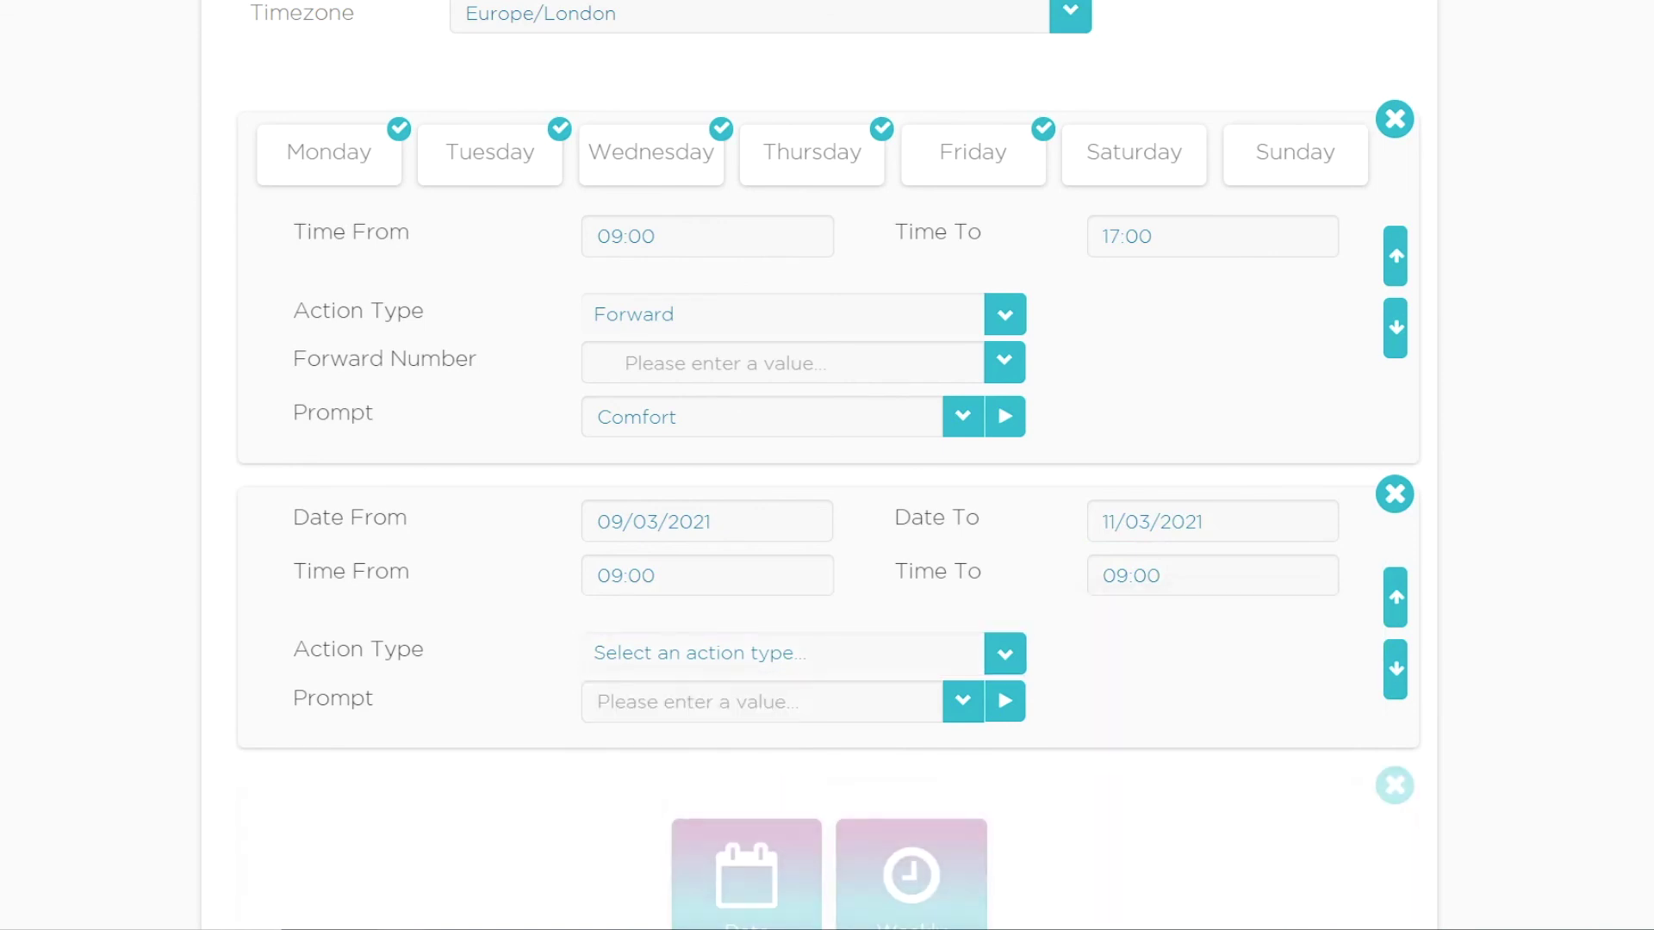
{"action": "left_click", "coordinate": [1394, 784]}
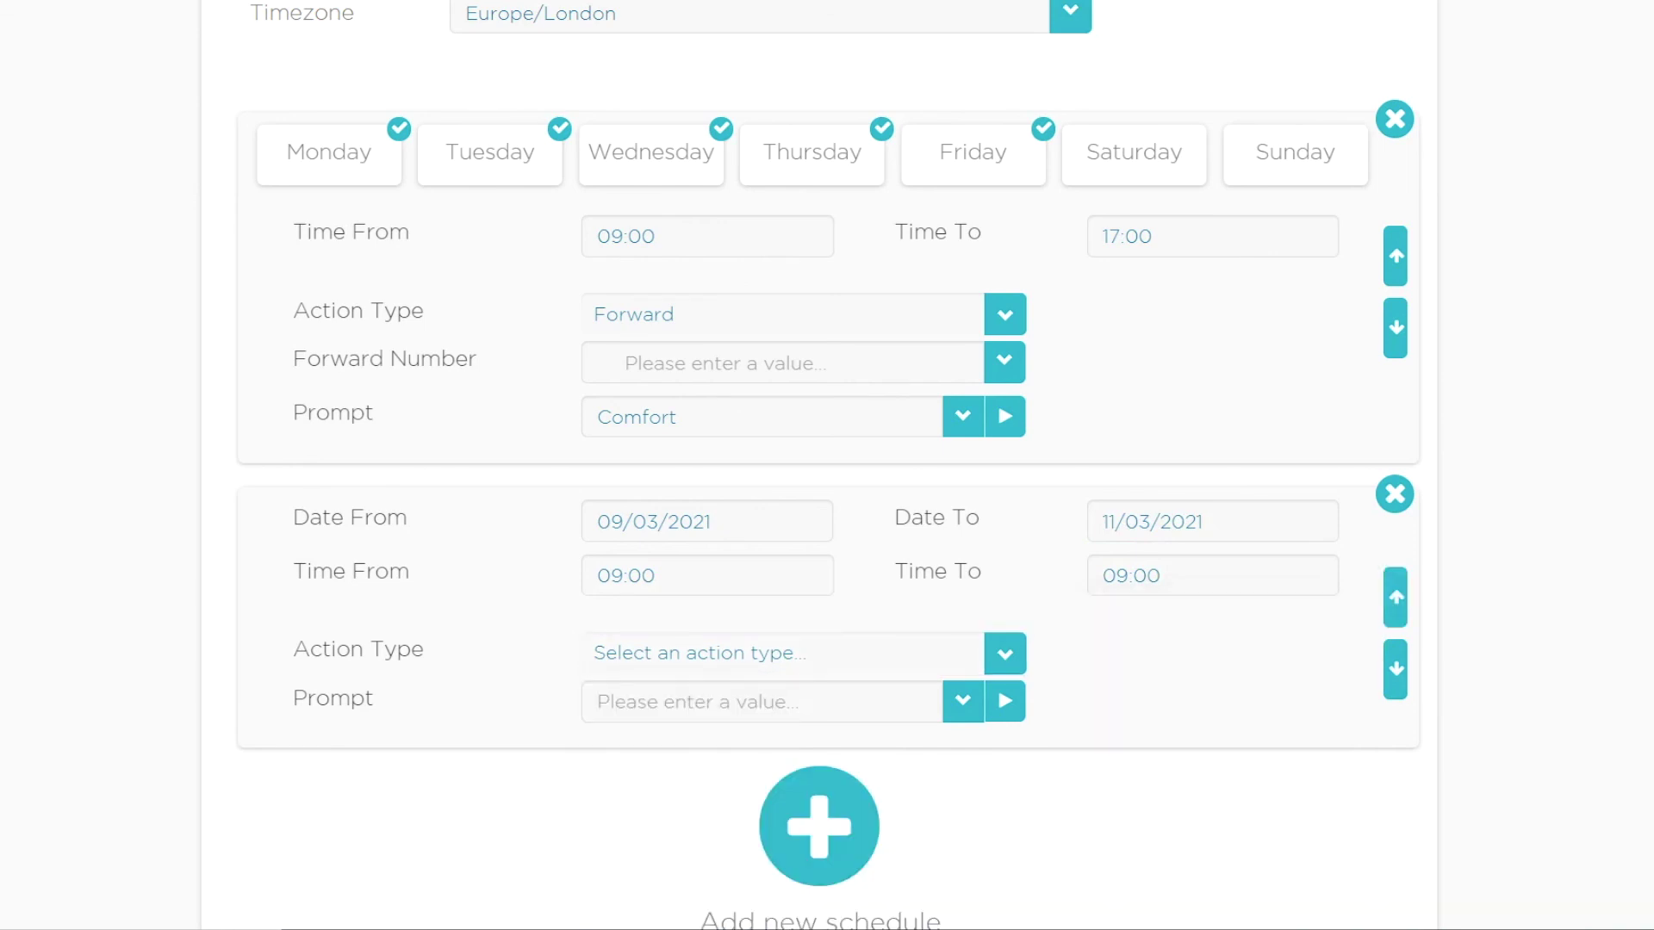